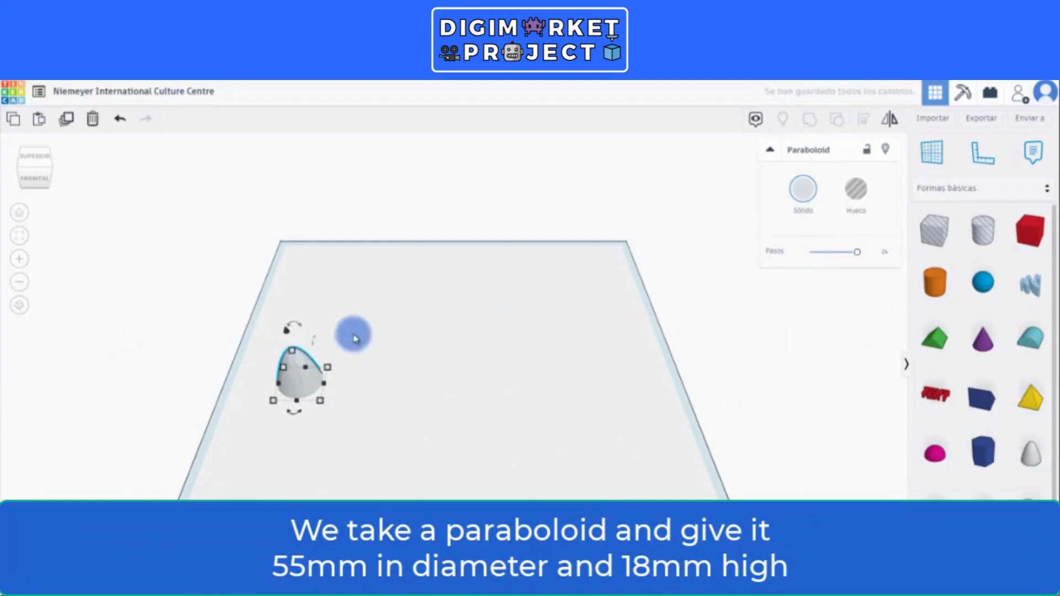
Step: Size the paraboloid to 18 mm high with a 55 by 55 mm base, and move it about 18 mm left and 14 mm back
left_click(352, 366)
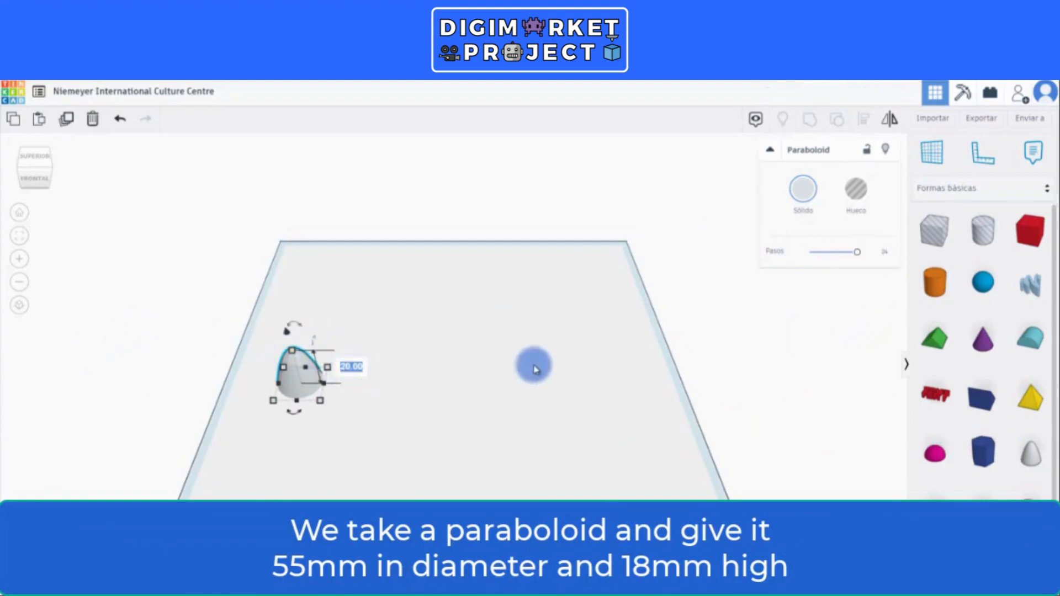
key("Return")
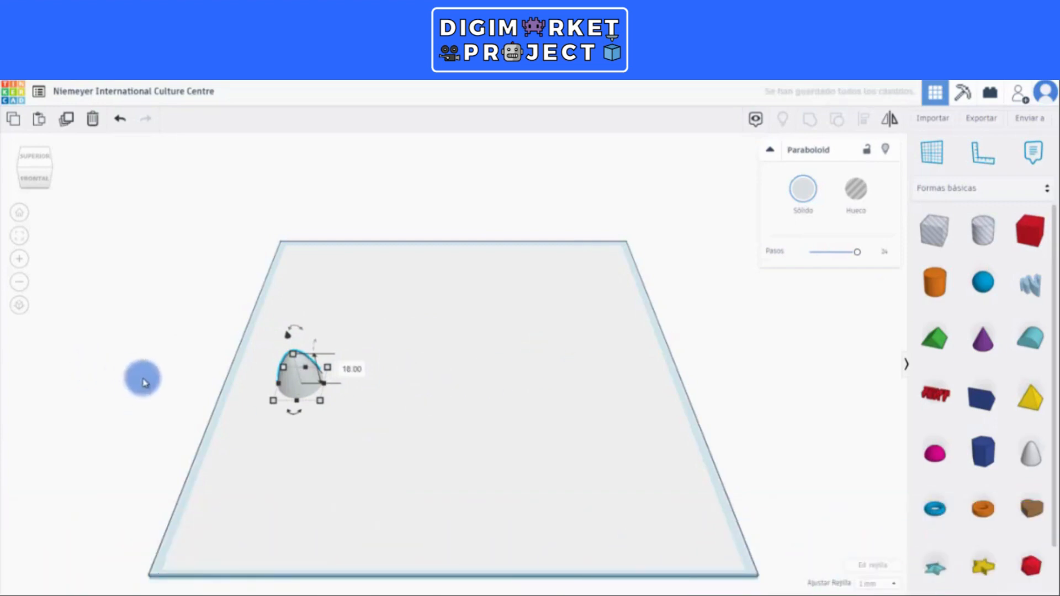
mouse_move(321, 402)
left_click(287, 444)
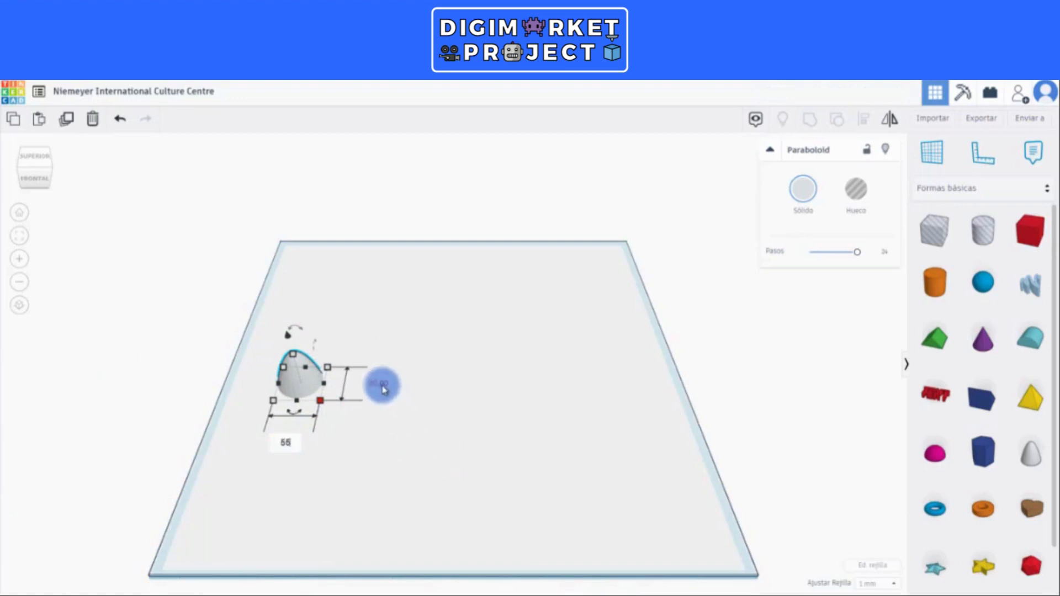
key("Return")
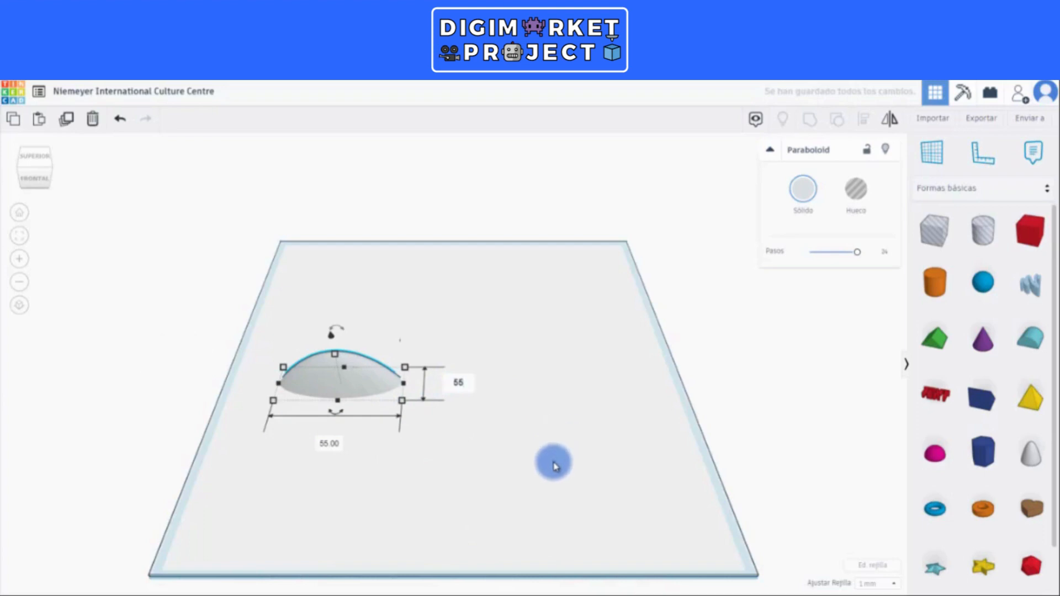
key("Return")
left_click_drag(324, 445, 293, 407)
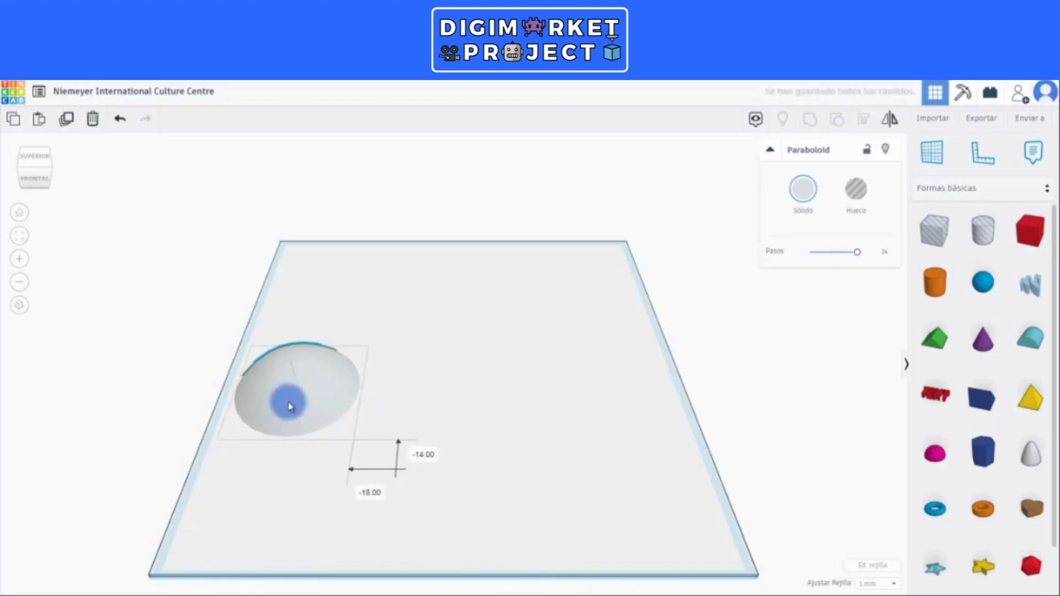
Step: Place a new workplane on the top face of the base box
right_click_drag(404, 429, 407, 402)
scroll(411, 401, "up", 1)
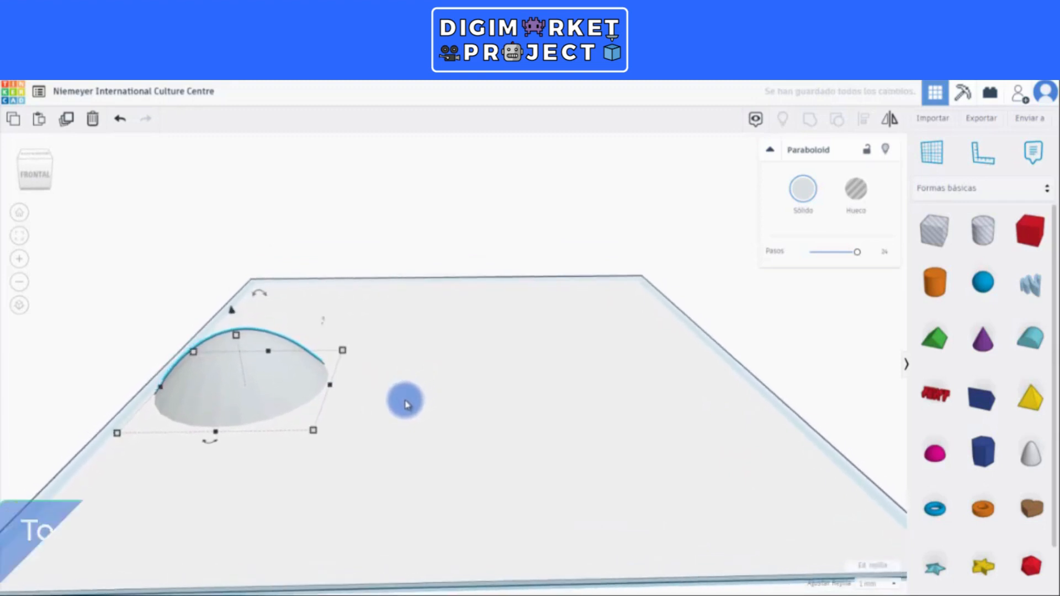
scroll(407, 403, "down", 2)
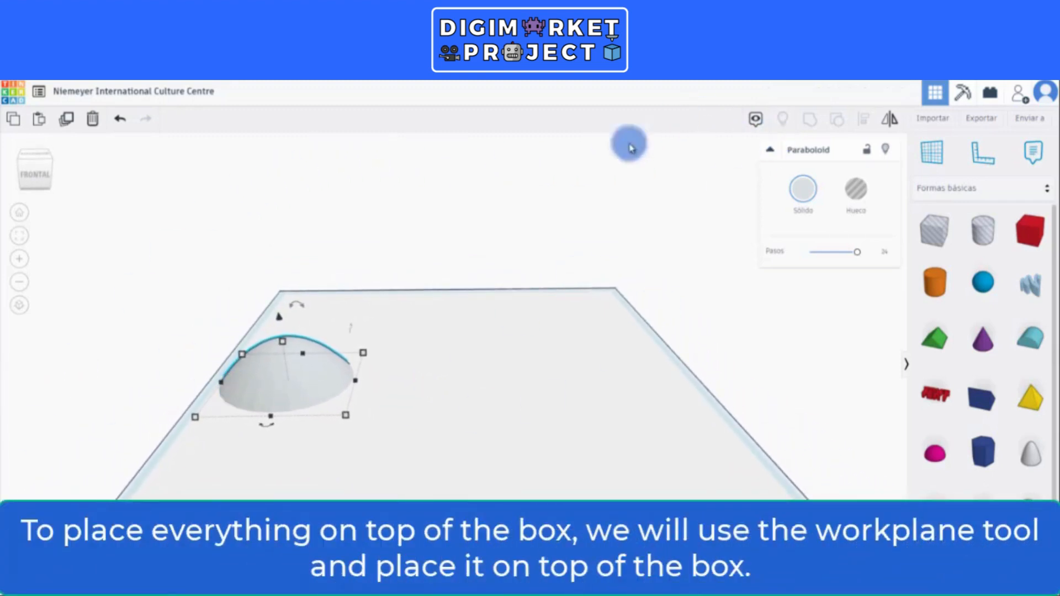
left_click(939, 160)
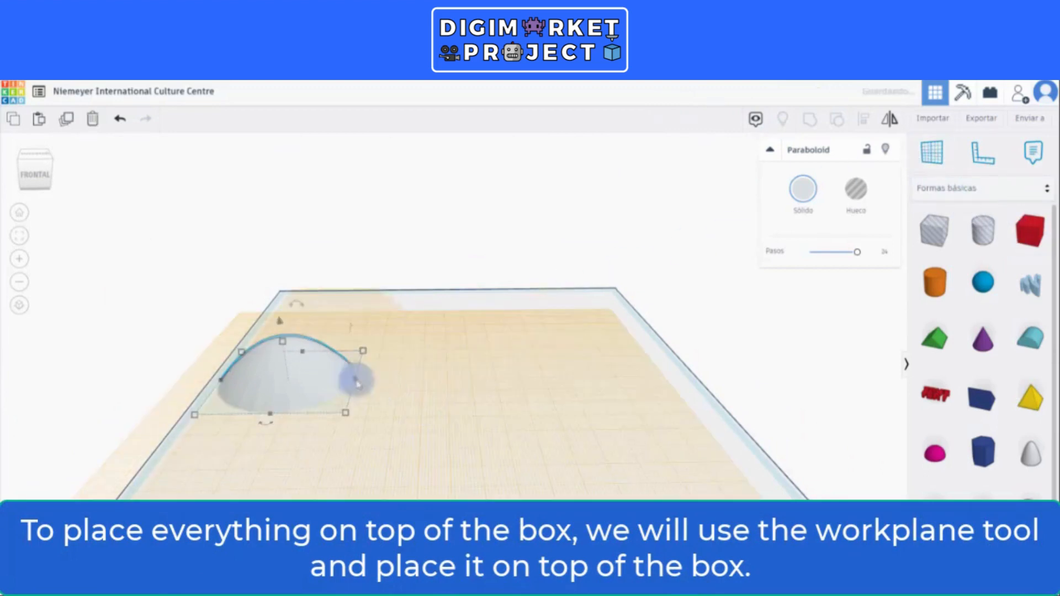
Step: Add a grey cylinder in front of the paraboloid with 64 sides, 4.70 mm in diameter and 18 mm high
left_click_drag(669, 394, 471, 445)
left_click_drag(820, 256, 860, 253)
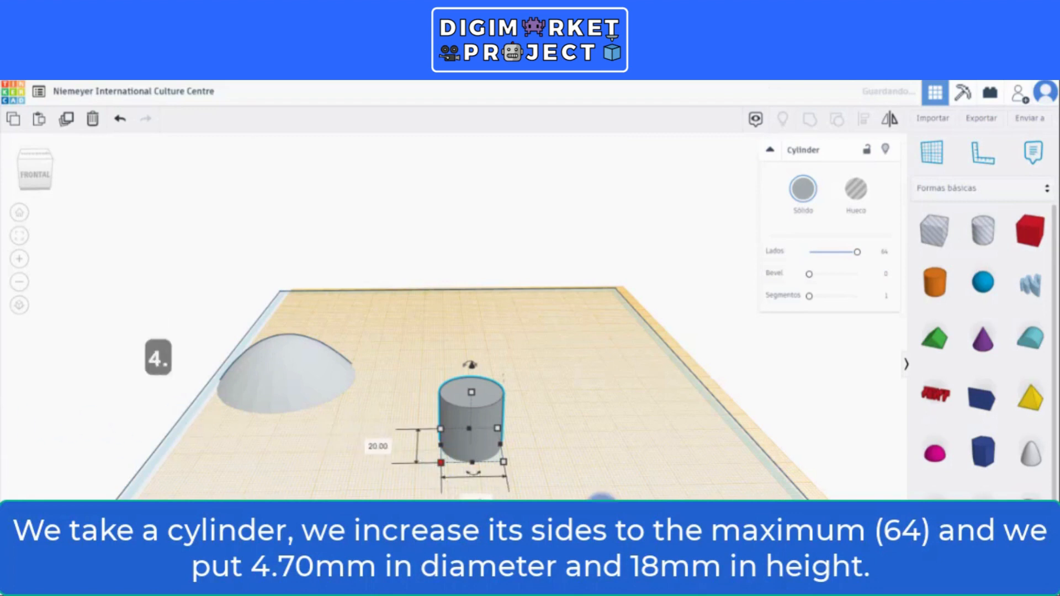
key("Return")
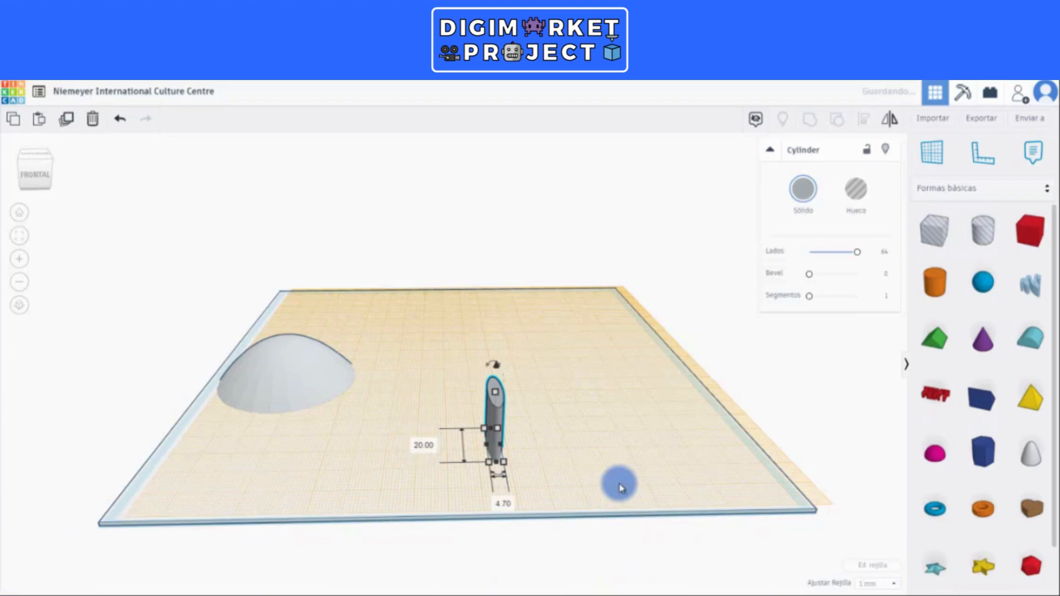
left_click(428, 446)
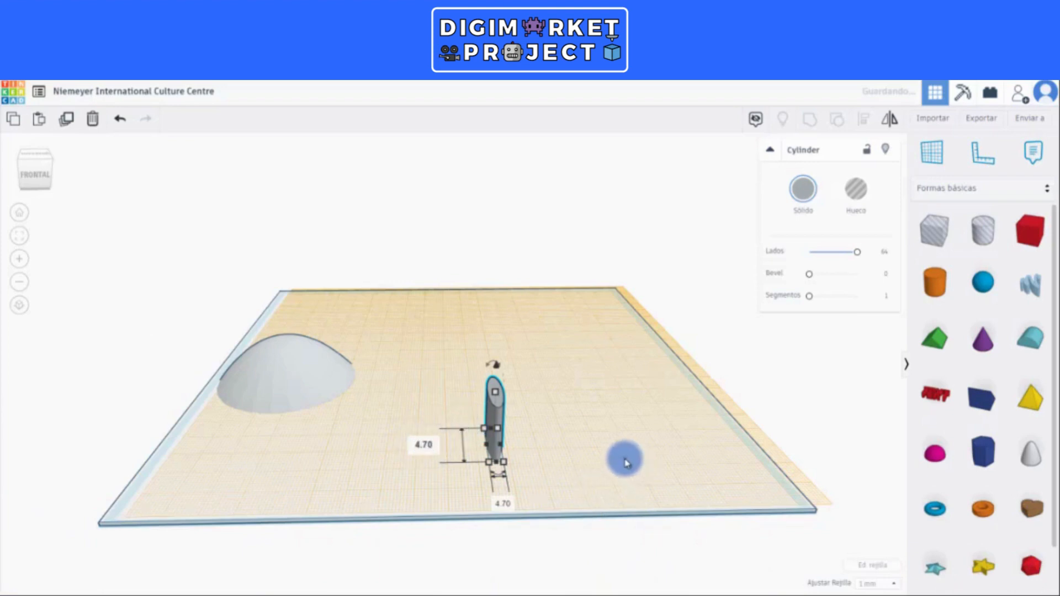
mouse_move(497, 412)
left_mouse_down()
mouse_move(474, 429)
mouse_move(476, 408)
left_mouse_up()
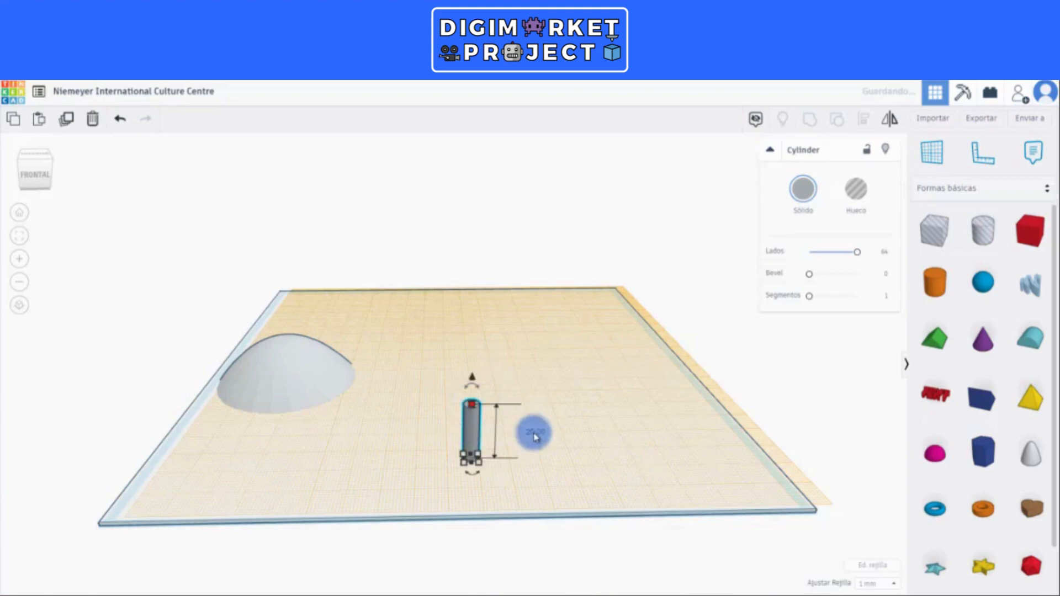
left_click(624, 447)
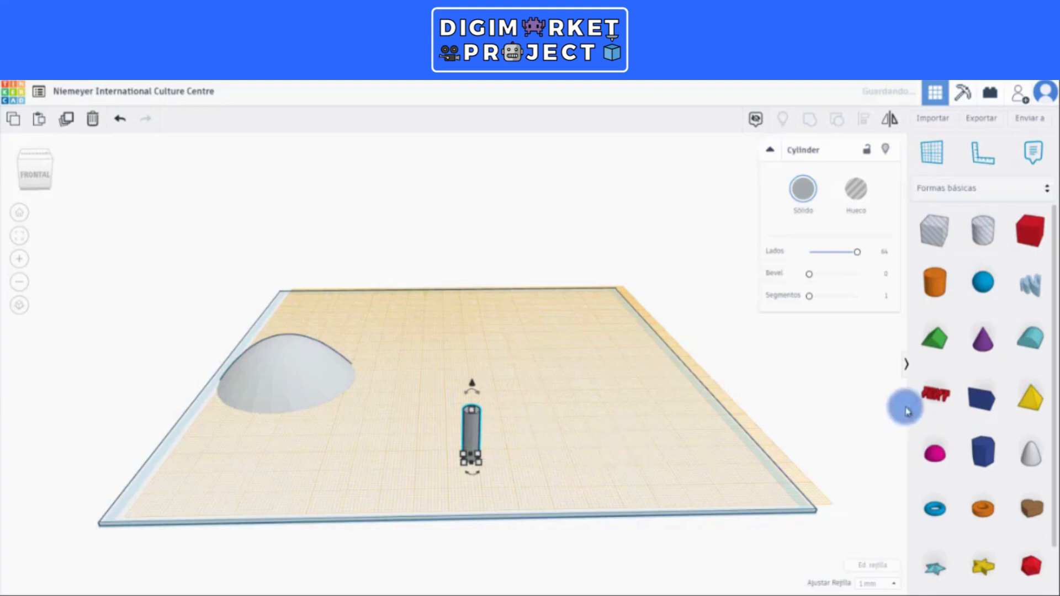
Step: Add a second cylinder beside the grey one, 5 mm high with 64 sides
left_click_drag(943, 292, 541, 409)
left_click(601, 433)
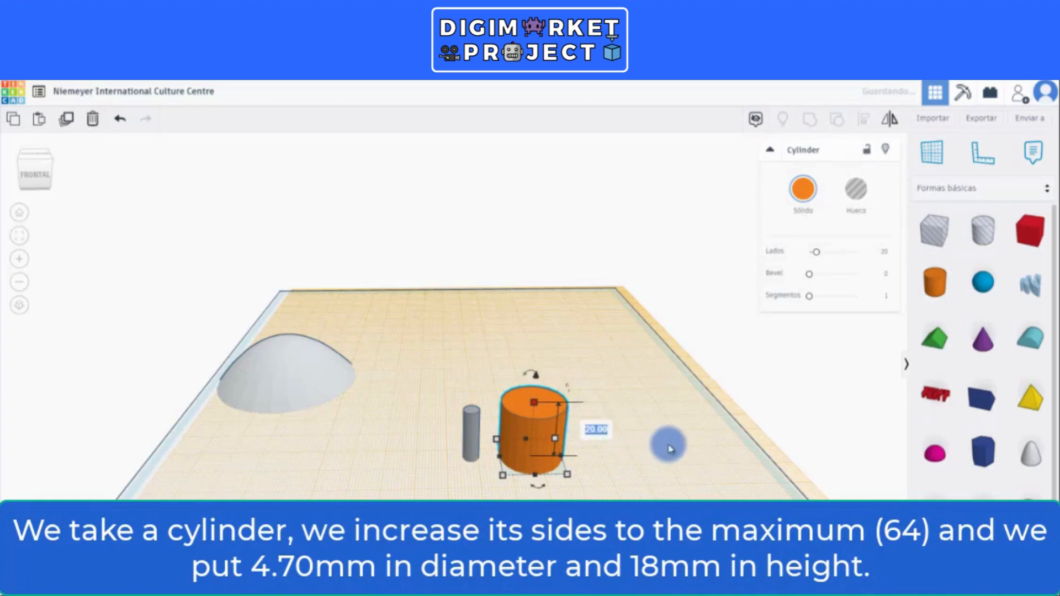
key("Return")
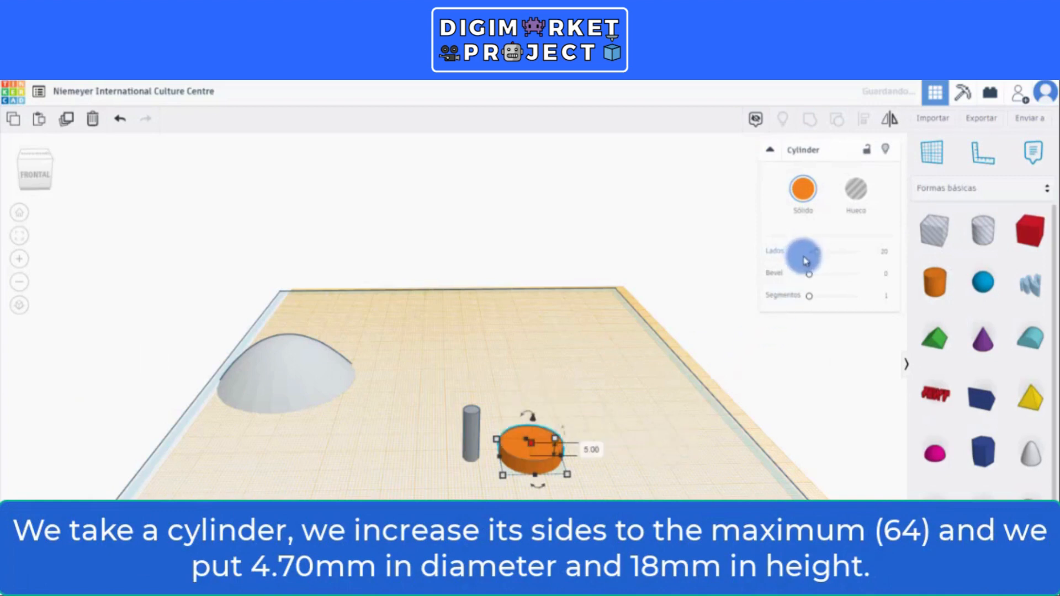
left_click_drag(818, 258, 859, 252)
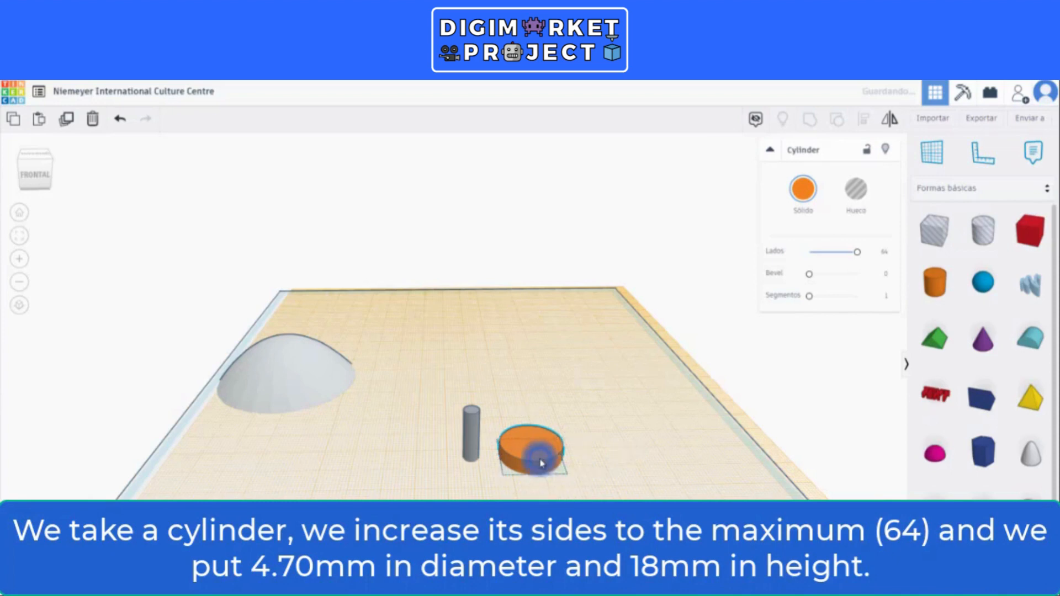
Step: Align the grey post and the orange disc on their common centre
left_click(460, 486)
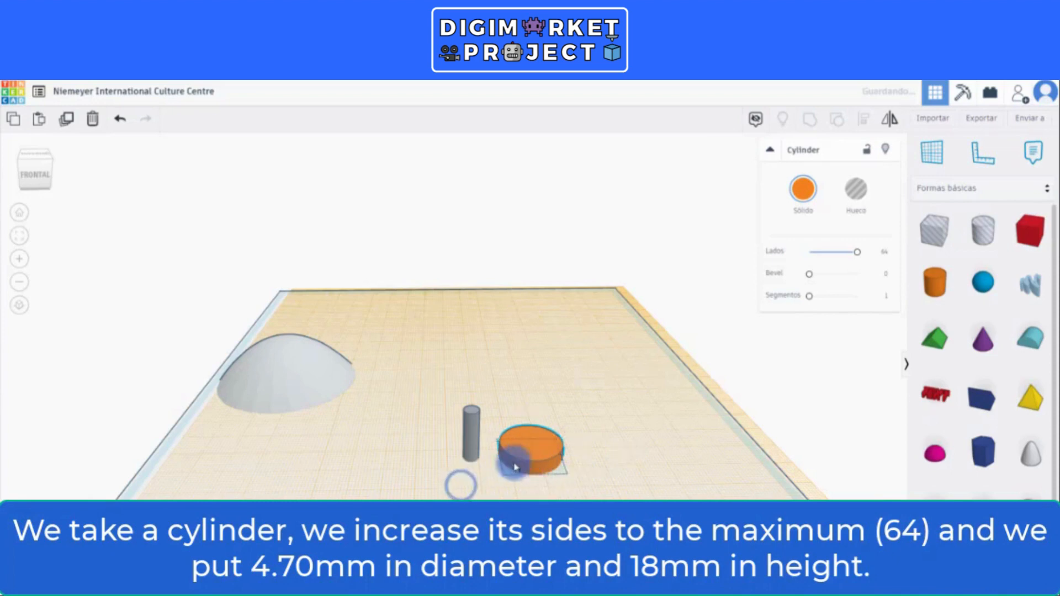
left_click(467, 455)
left_click(533, 454, "shift")
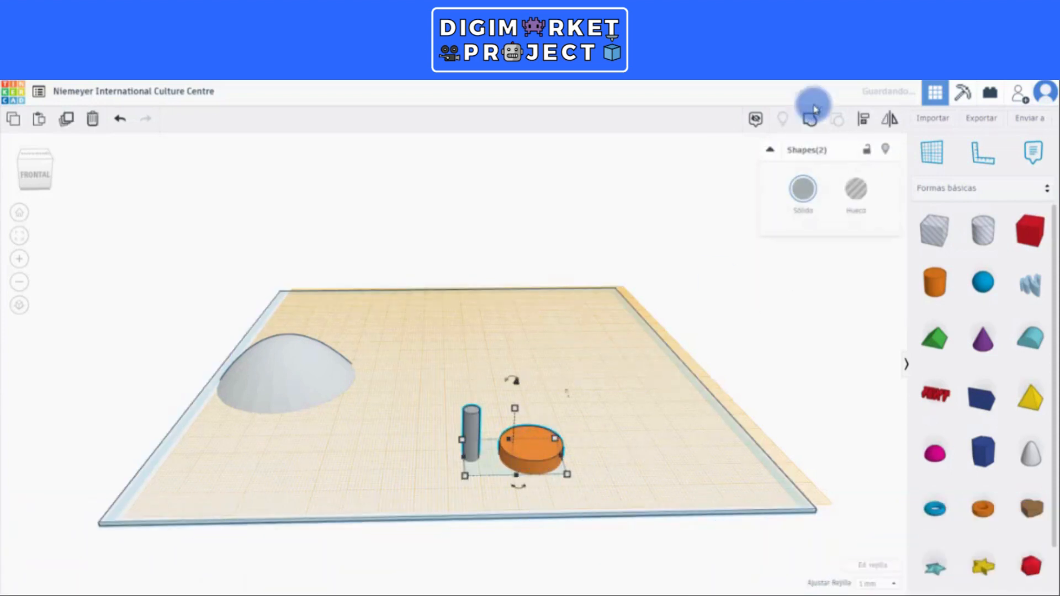
left_click(865, 118)
left_click(519, 488)
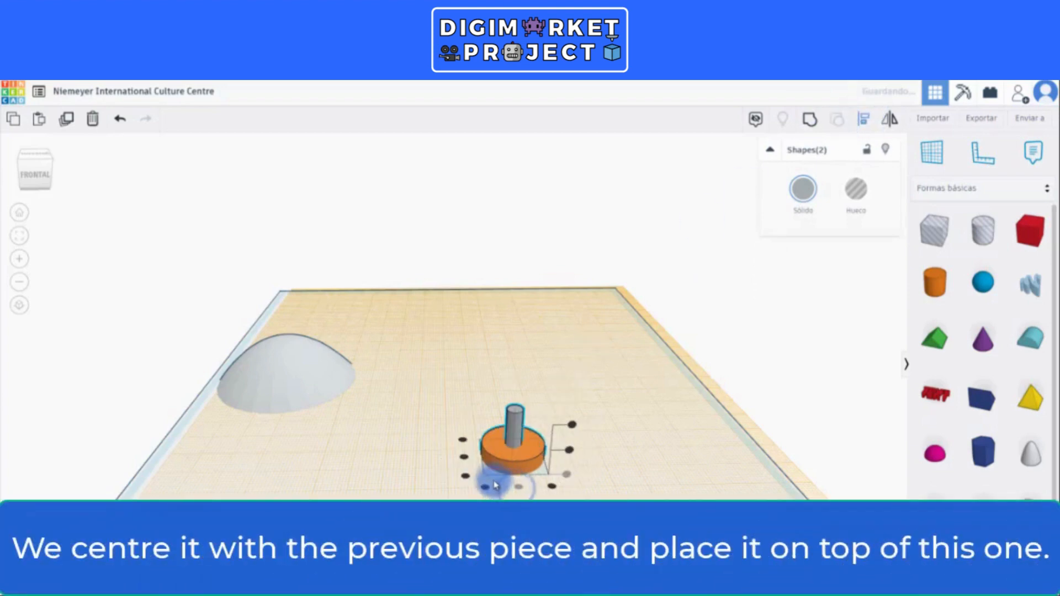
left_click(689, 277)
Step: Raise the orange disc so that it sits on top of the grey post
left_click(523, 460)
left_click_drag(512, 420, 518, 381)
scroll(580, 440, "up", 3)
right_click_drag(580, 458, 575, 421)
scroll(575, 421, "up", 3)
right_click_drag(687, 497, 691, 482)
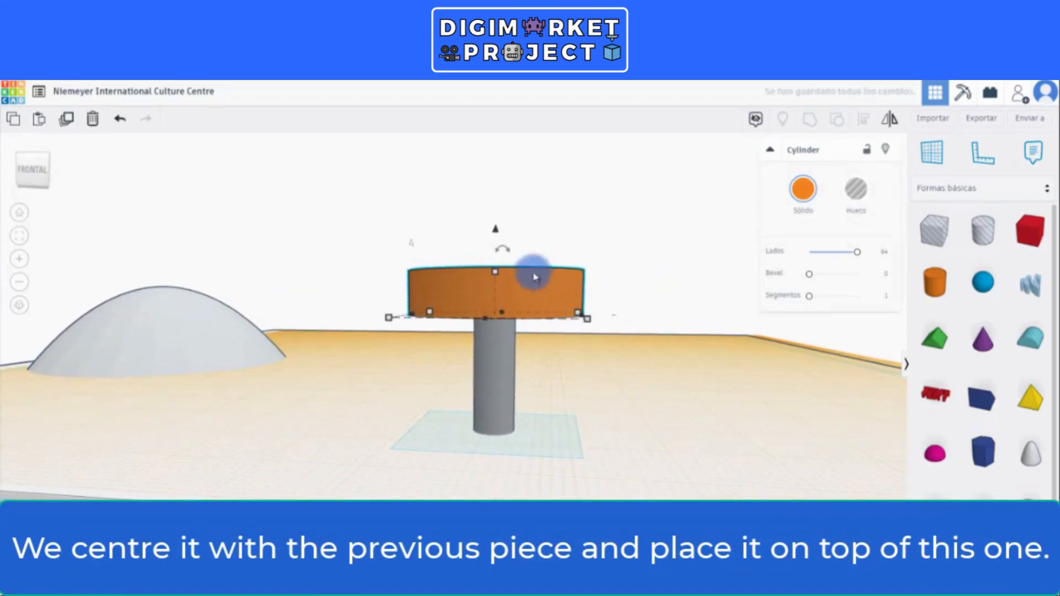
mouse_move(494, 230)
left_mouse_down()
mouse_move(493, 186)
mouse_move(492, 213)
left_mouse_up()
Step: Colour the orange disc white and group it with the grey post, keeping both colours with the Multicolor option
right_click_drag(549, 422, 526, 461)
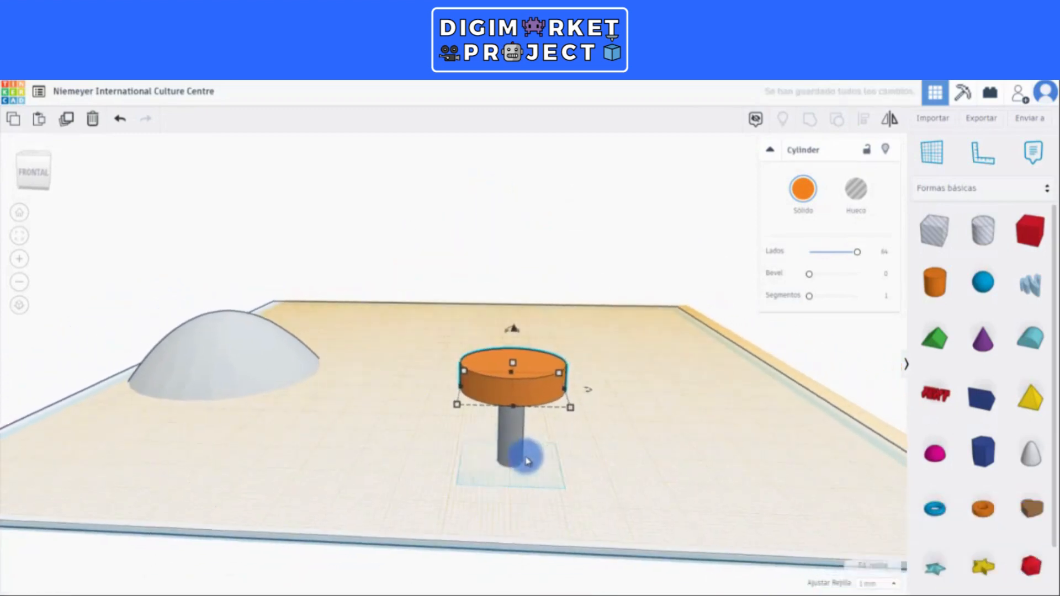
left_click(522, 439)
left_click(540, 398, "shift")
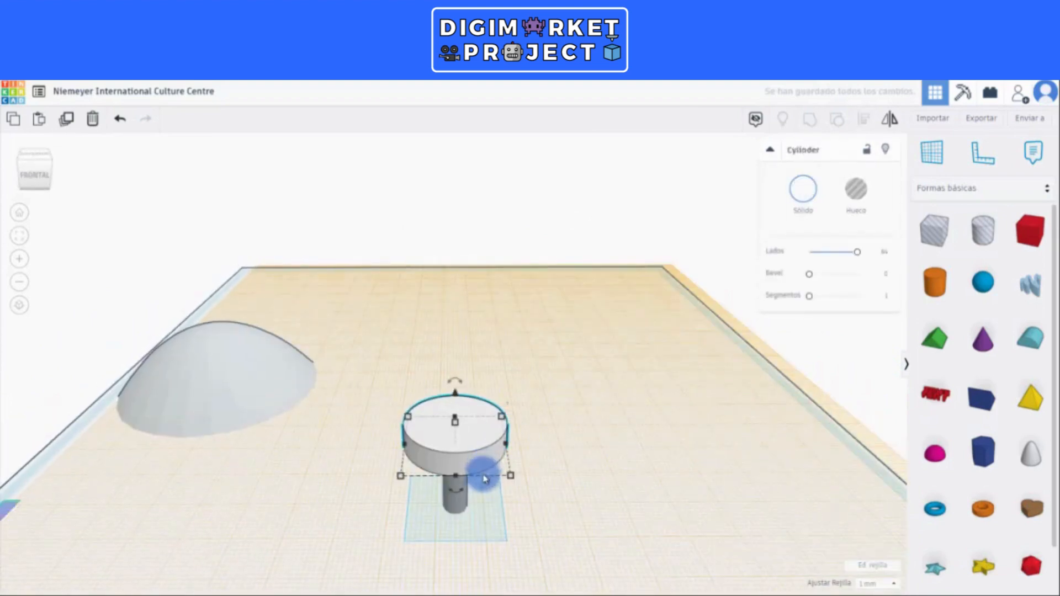
left_click(466, 500, "shift")
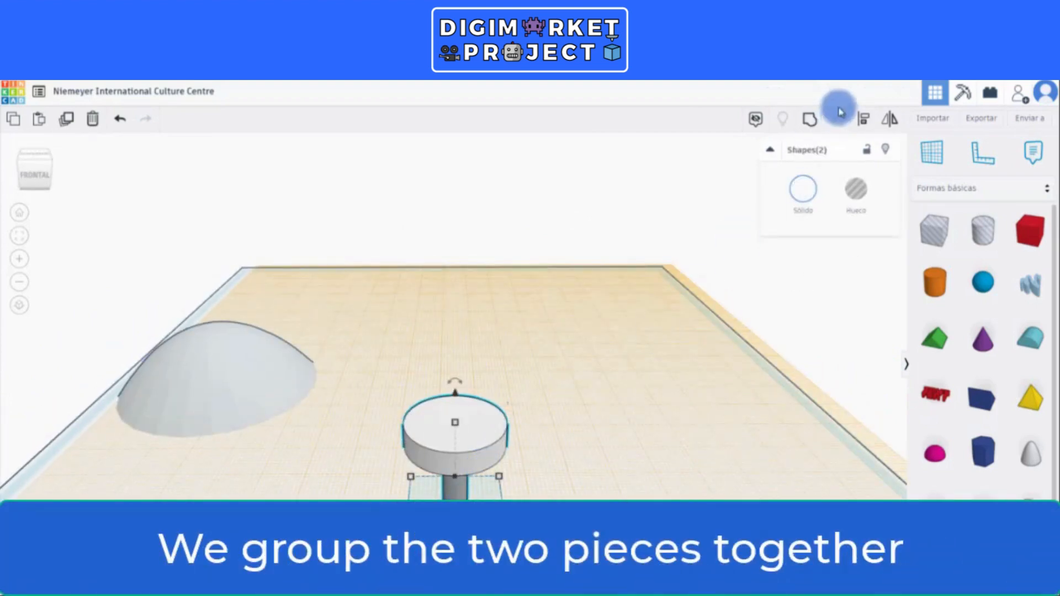
left_click(806, 125)
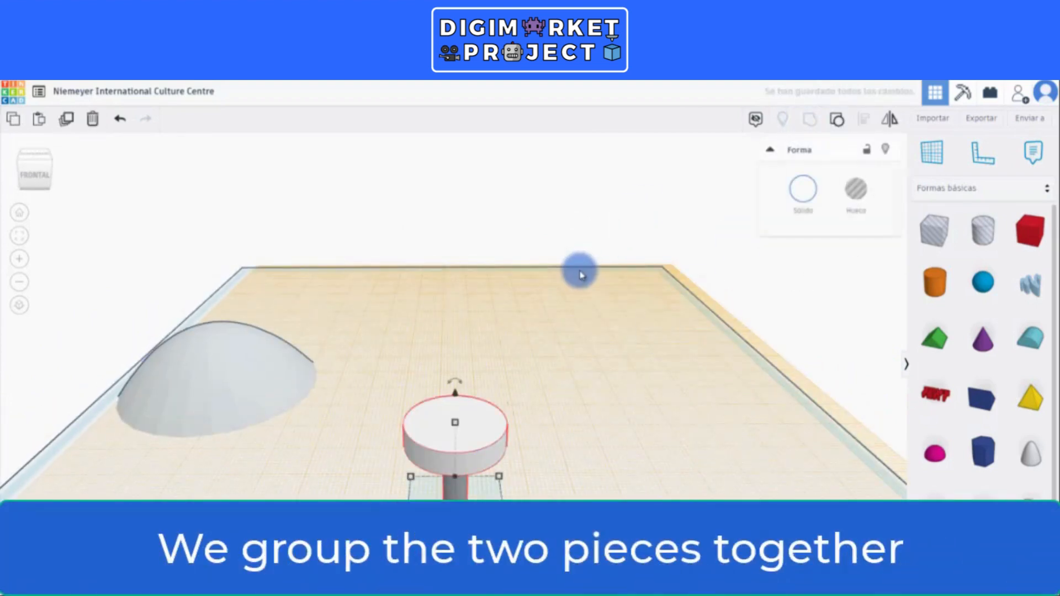
left_click(800, 193)
left_click(806, 341)
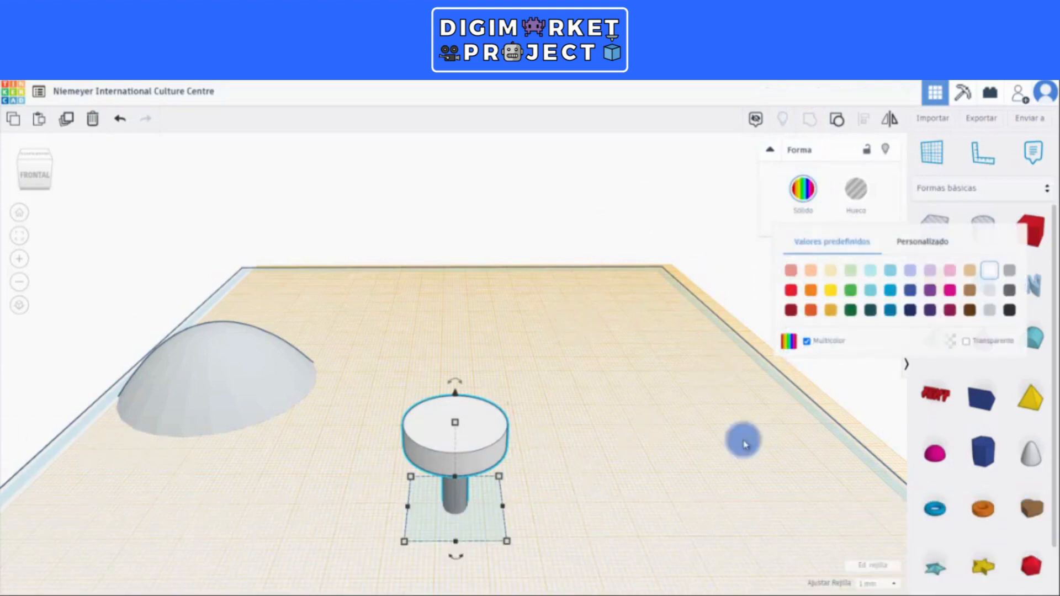
Step: Add a tube beside the grouped piece, 4 mm high with 64 sides
left_click_drag(980, 508, 565, 511)
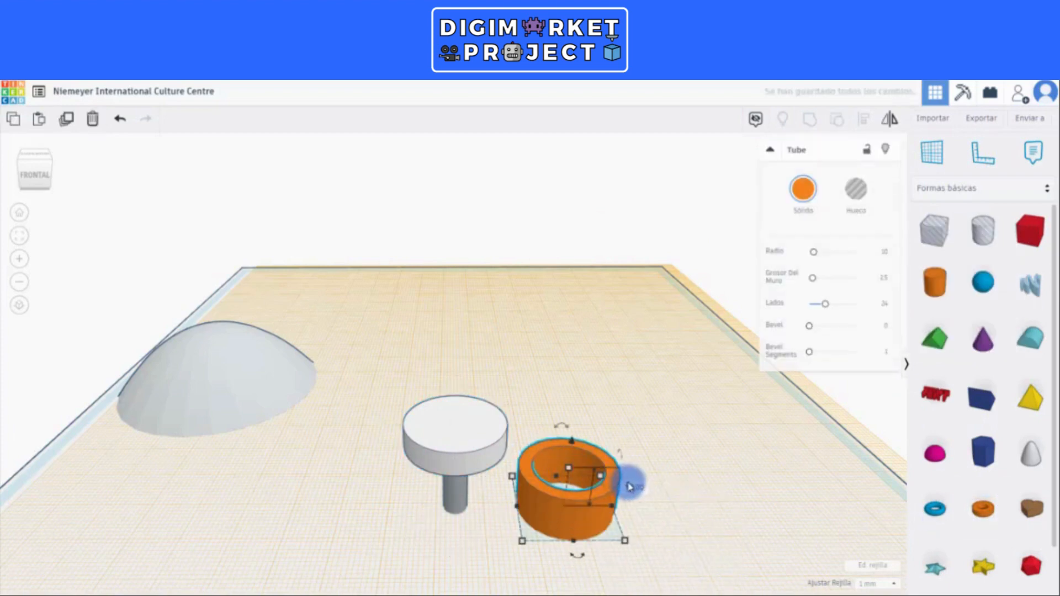
left_click(634, 487)
key("Return")
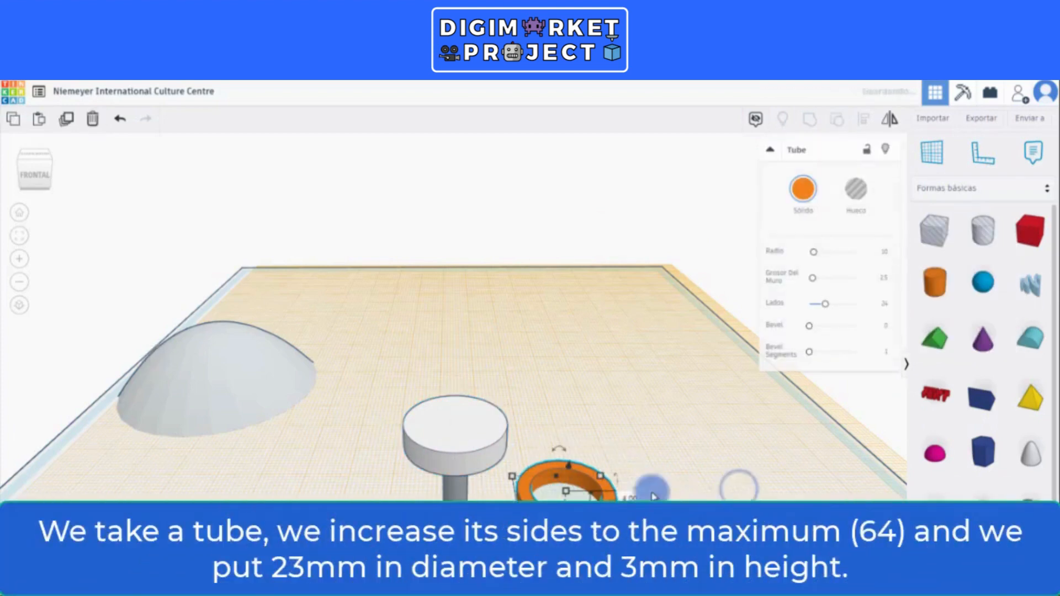
left_click_drag(831, 311, 857, 304)
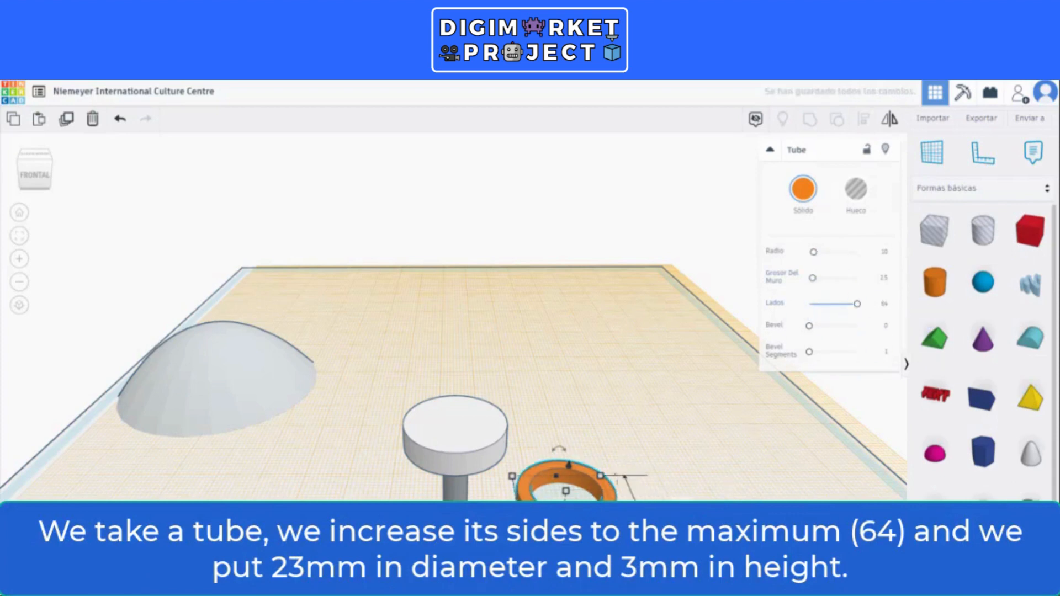
Step: Move the tube over to the post and raise it 16 mm to the height of the white disc
scroll(561, 489, "down", 3)
left_click_drag(559, 486, 473, 475)
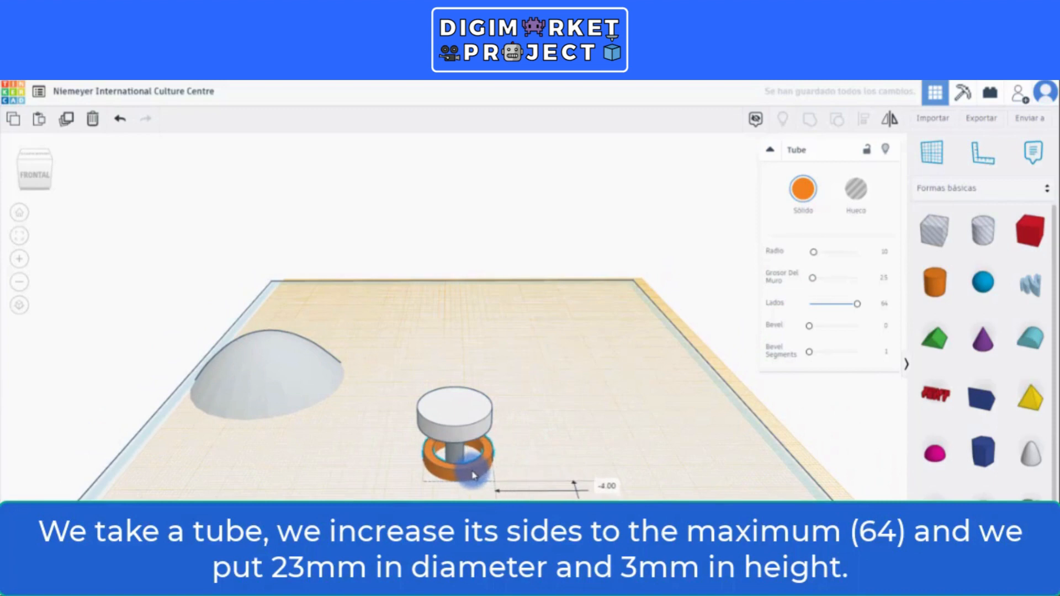
left_click_drag(453, 431, 449, 379)
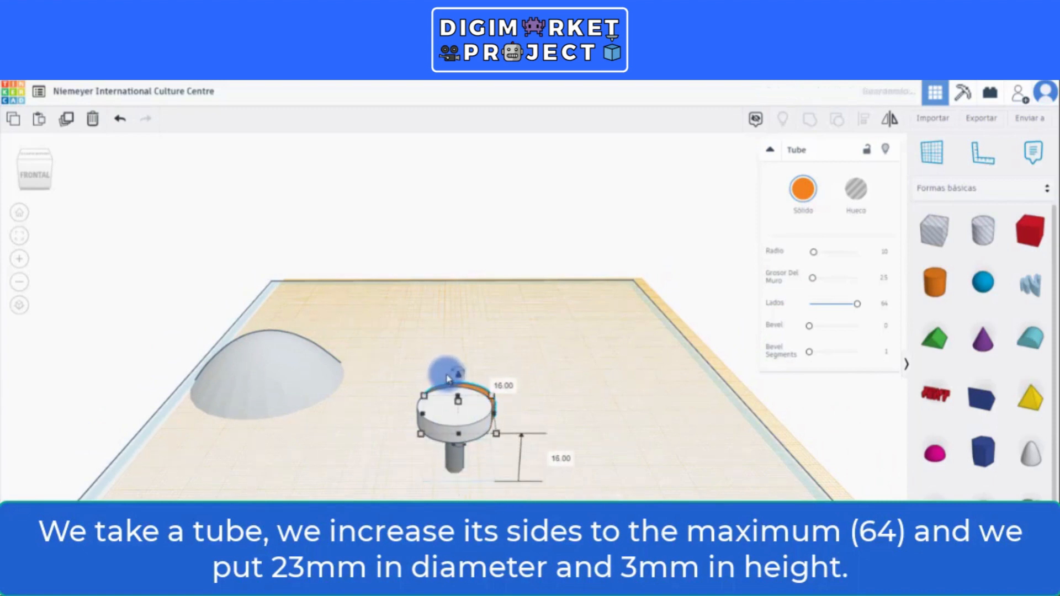
Step: Enlarge the tube to 23 mm in diameter and centre it on the grouped disc and post
left_click(414, 367)
left_click(448, 414)
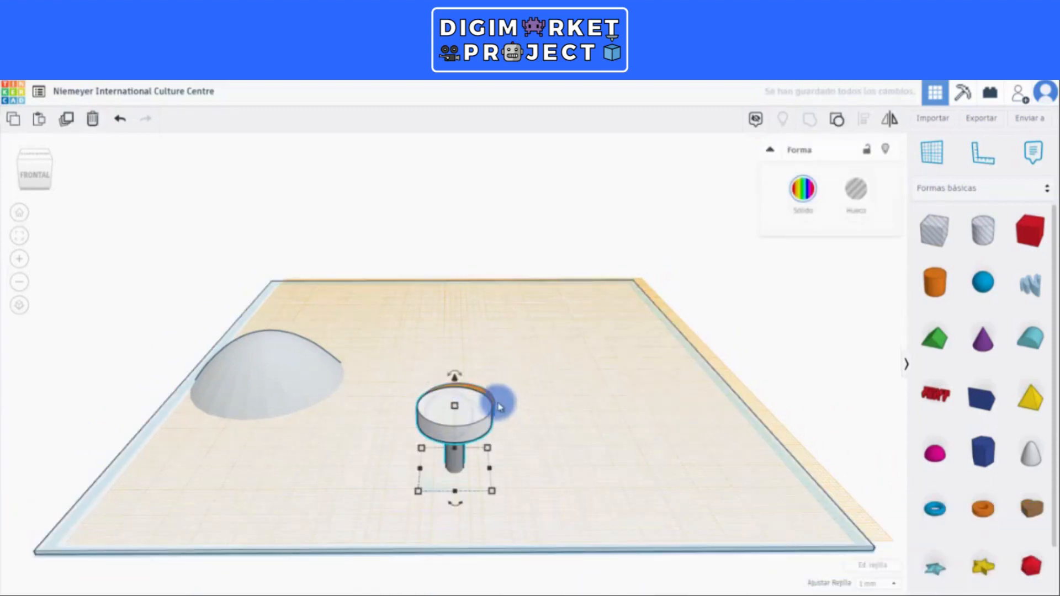
left_click(491, 402, "shift")
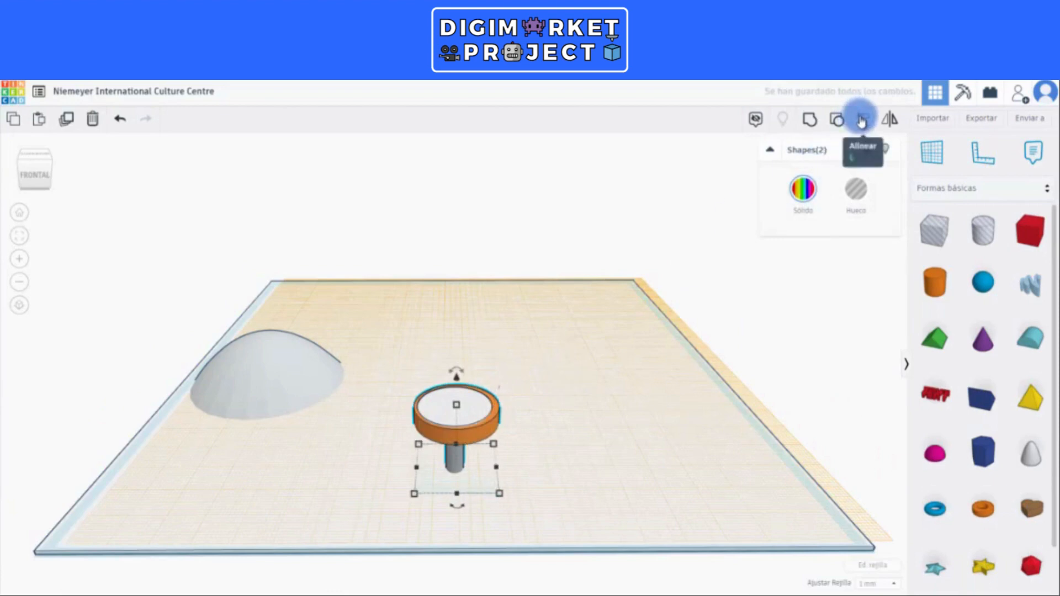
left_click(863, 120)
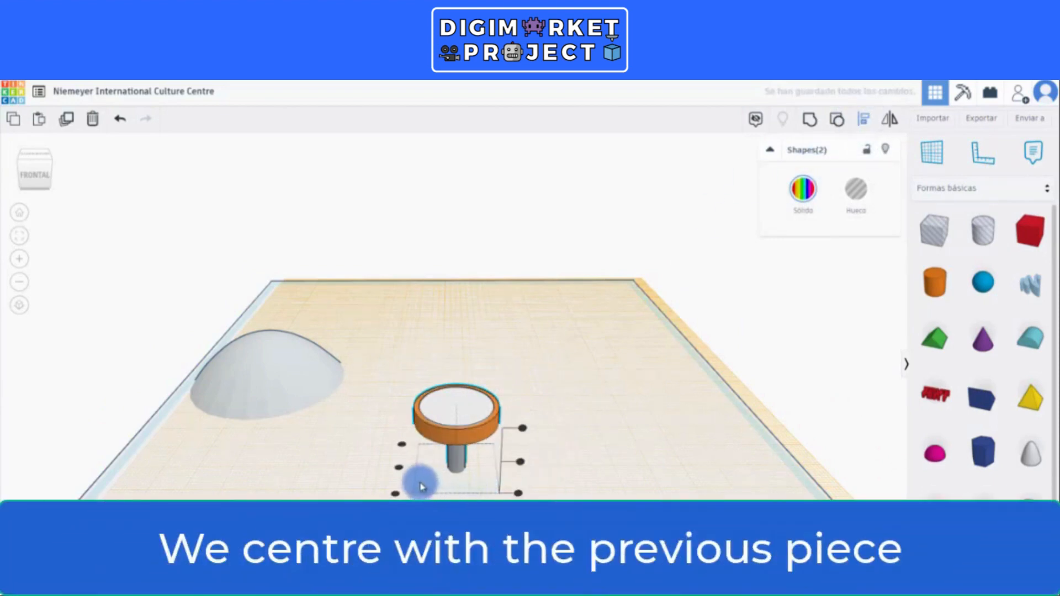
left_click(400, 470)
scroll(499, 462, "up", 5)
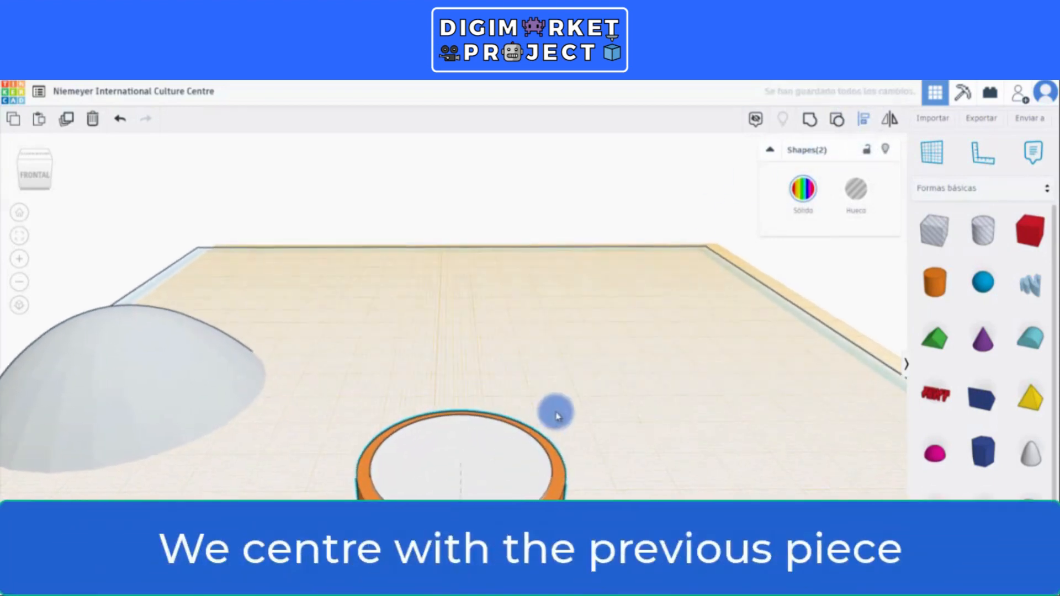
left_click(629, 187)
Step: Turn the tube around the white disc into a hole and set its wall thickness to 8.52
left_click(559, 476)
middle_click_drag(585, 479, 563, 365)
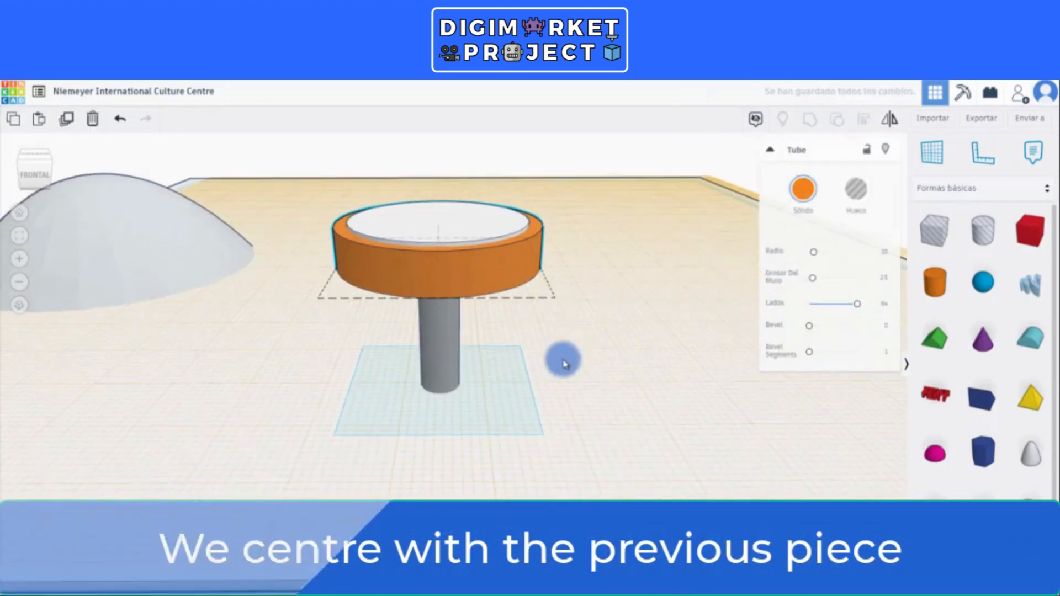
left_click(856, 200)
mouse_move(656, 249)
right_mouse_down()
mouse_move(677, 256)
mouse_move(646, 246)
right_mouse_up()
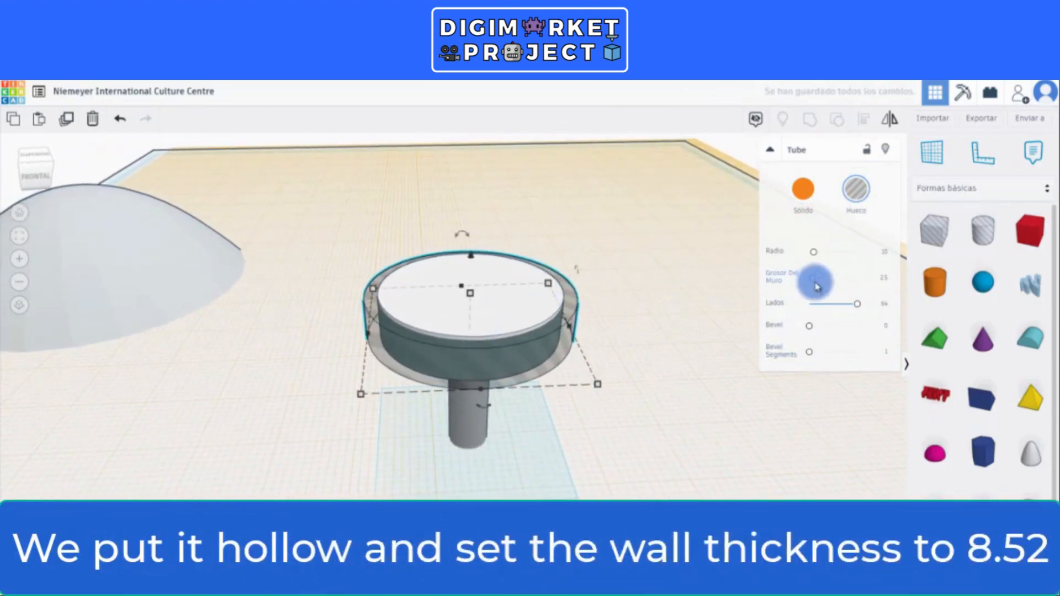
left_click_drag(815, 286, 815, 286)
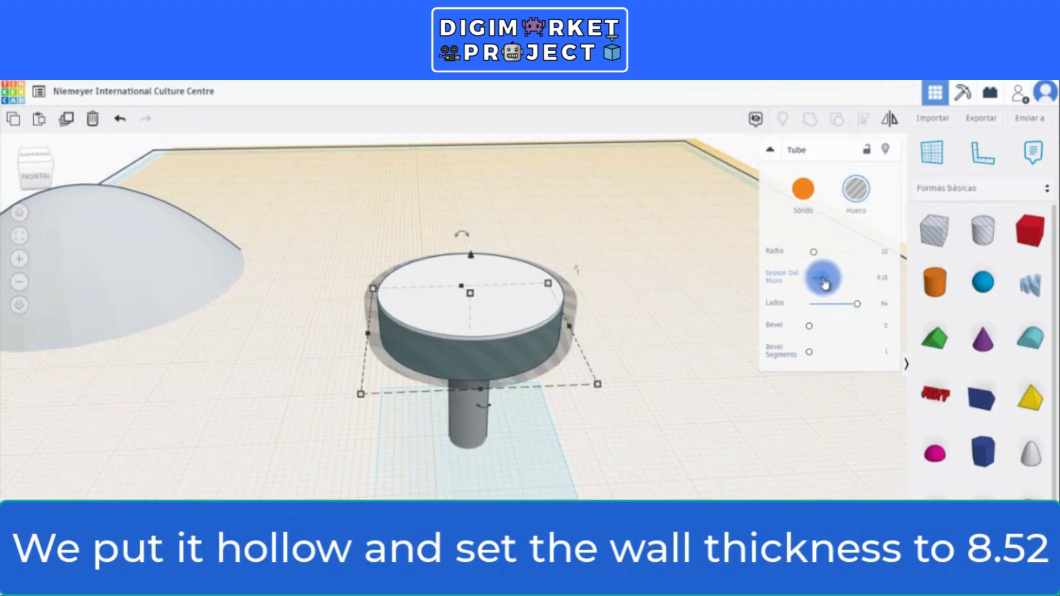
left_click_drag(823, 280, 823, 278)
Step: Group the hole tube with the white disc and grey post to cut a ring-shaped gap into the disc
right_click_drag(587, 208, 466, 180)
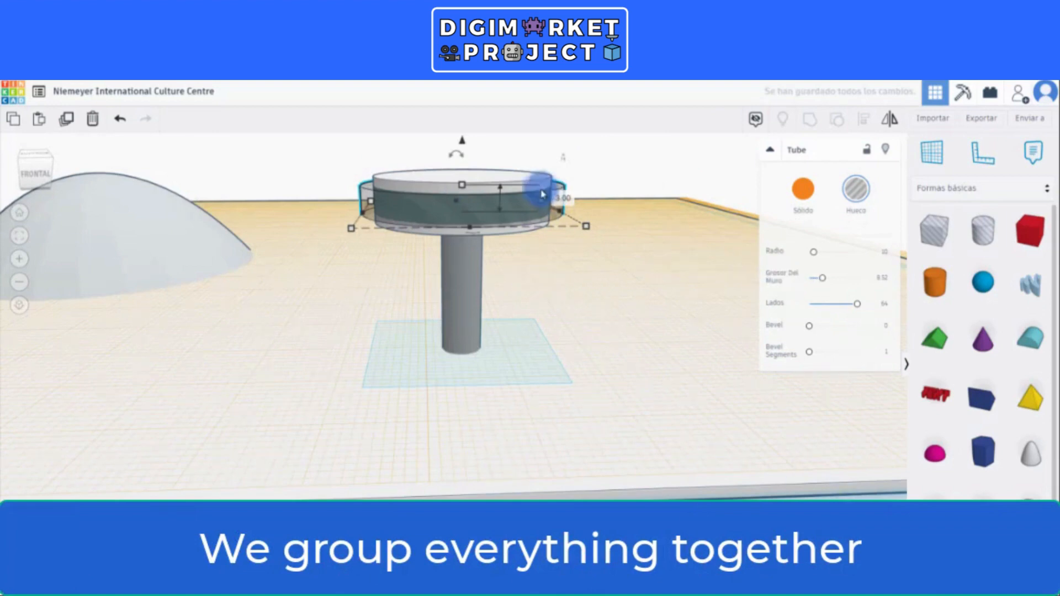
left_click(435, 177, "shift")
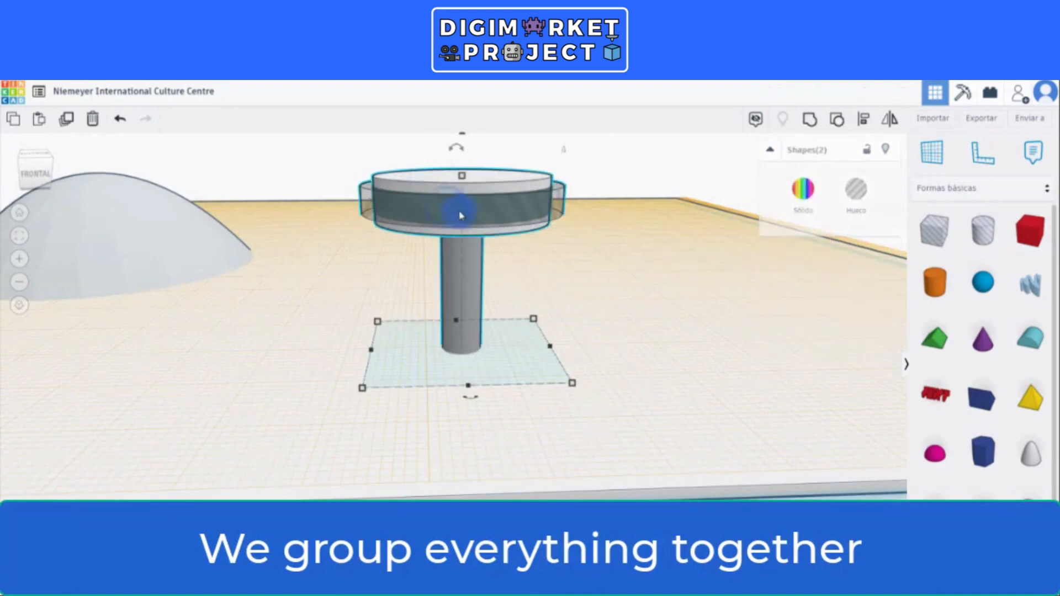
left_click(810, 120)
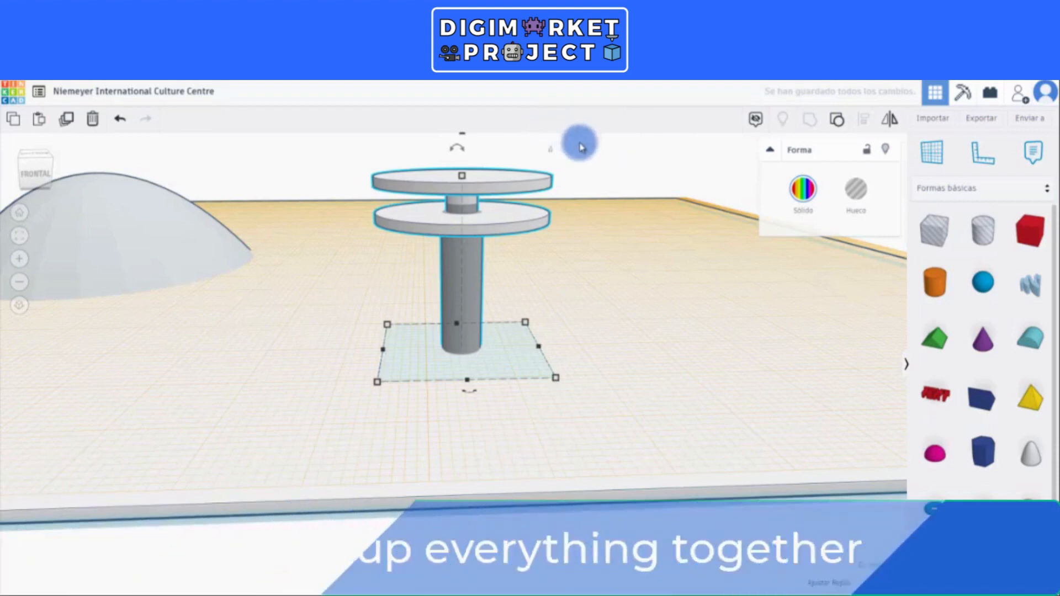
Step: Add a cylinder at the foot of the tower, with 64 sides, 20 mm in diameter and 3 mm high
right_click_drag(581, 142, 587, 172)
scroll(592, 177, "down", 2)
scroll(587, 172, "up", 3)
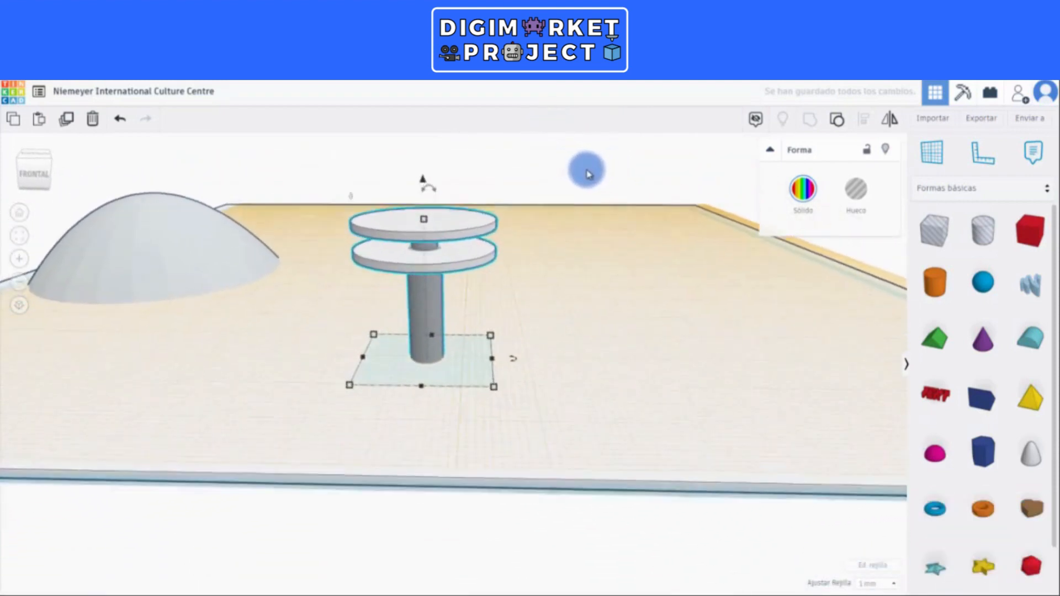
scroll(538, 350, "down", 2)
right_click_drag(538, 350, 549, 351)
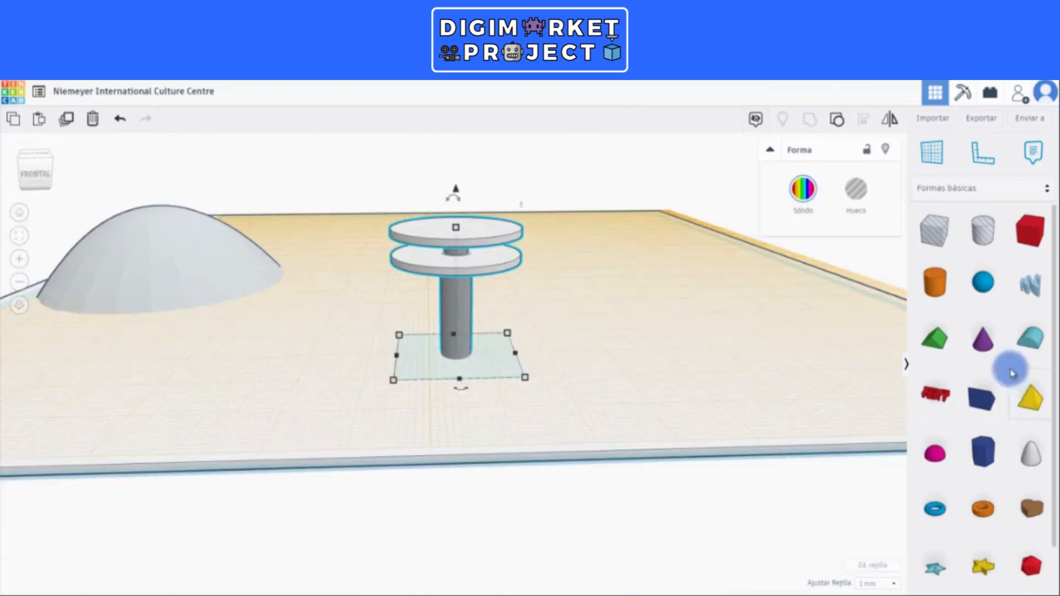
left_click_drag(938, 275, 450, 360)
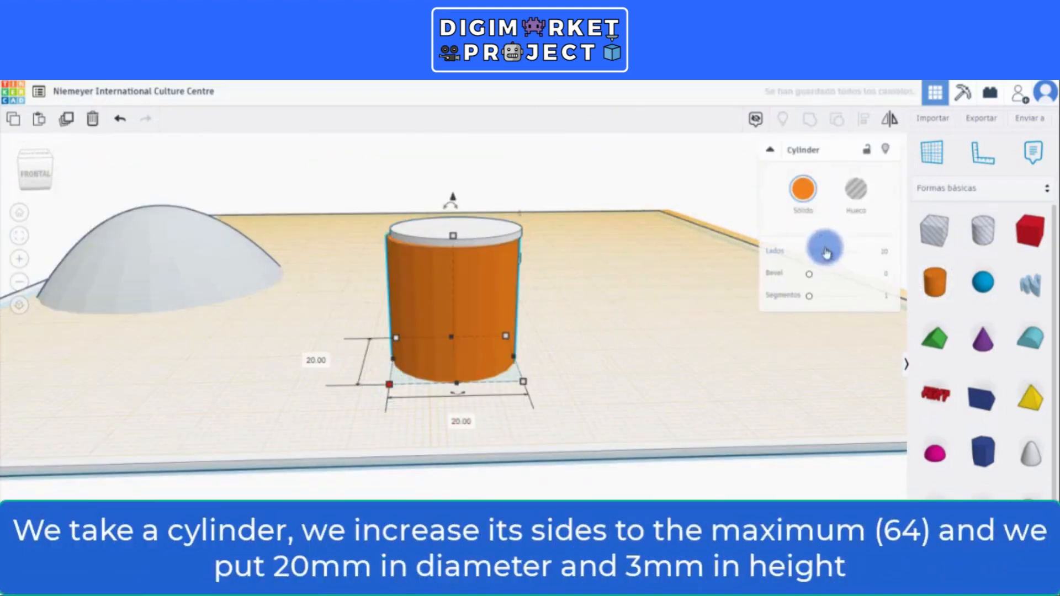
left_click_drag(818, 255, 867, 256)
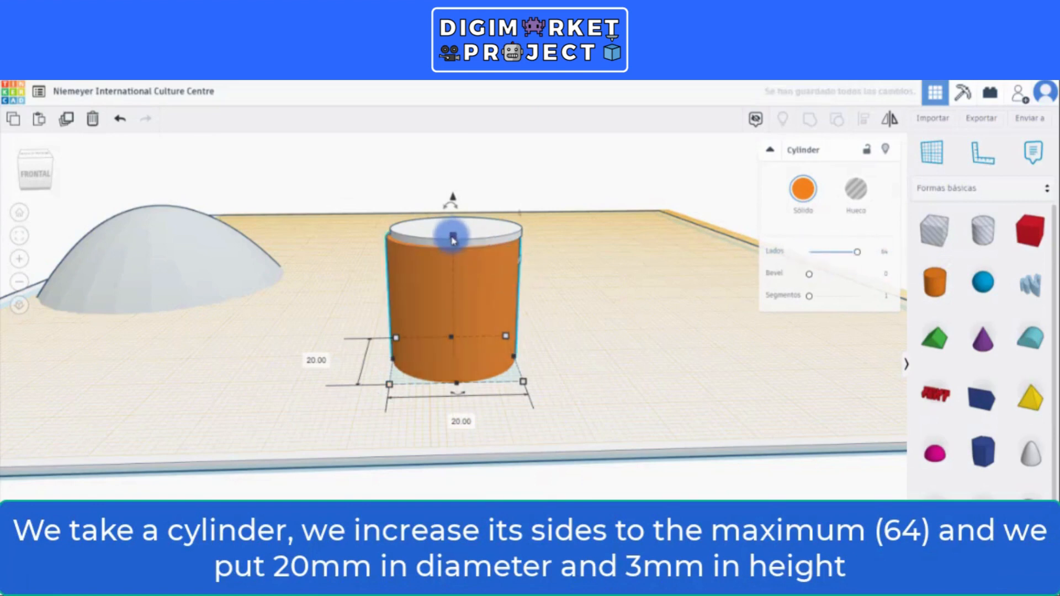
left_click_drag(453, 239, 457, 342)
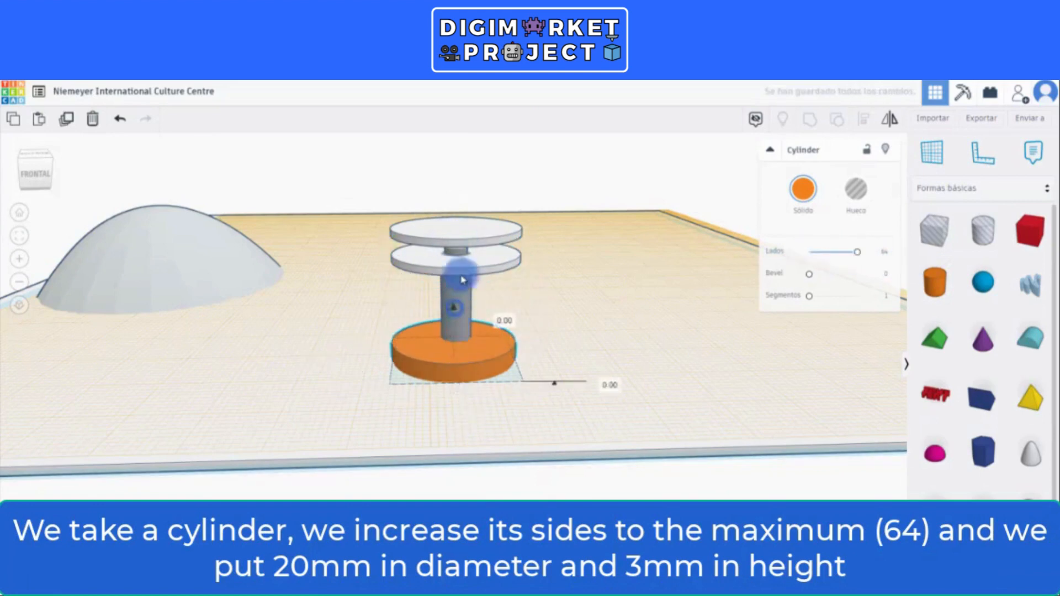
Step: Raise the orange cylinder 16 mm into the gap between the discs and centre it horizontally on the tower
left_click_drag(463, 280, 464, 213)
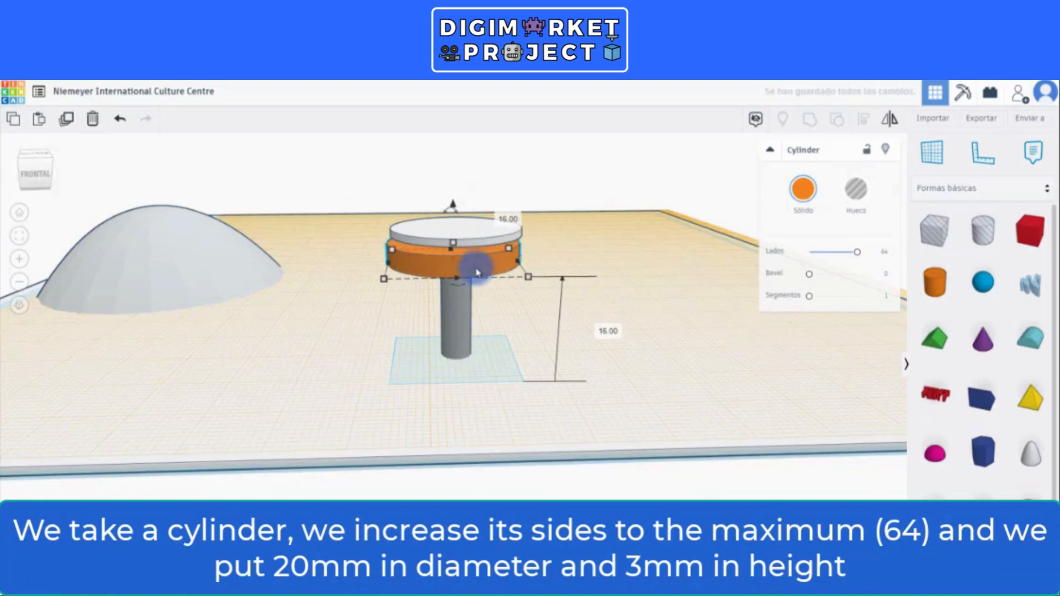
left_click(486, 238, "shift")
left_click(859, 117)
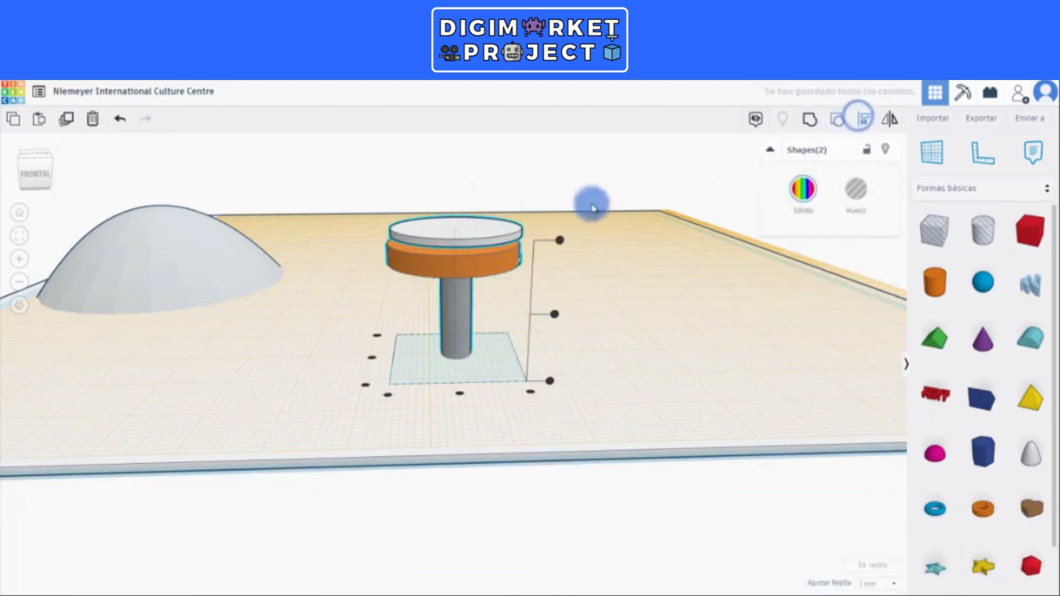
left_click(459, 393)
left_click(374, 358)
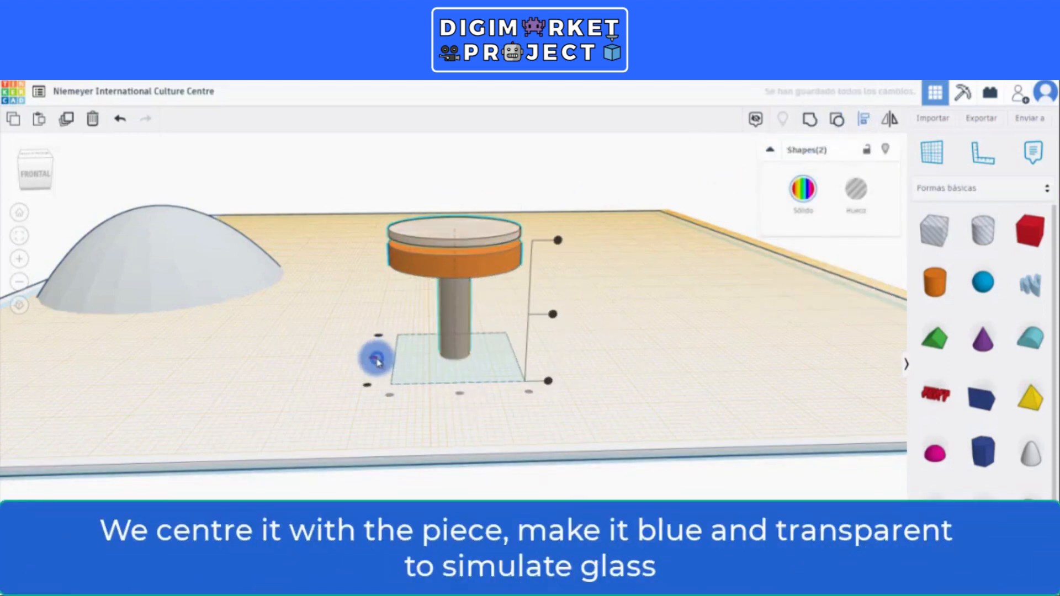
scroll(563, 310, "up", 3)
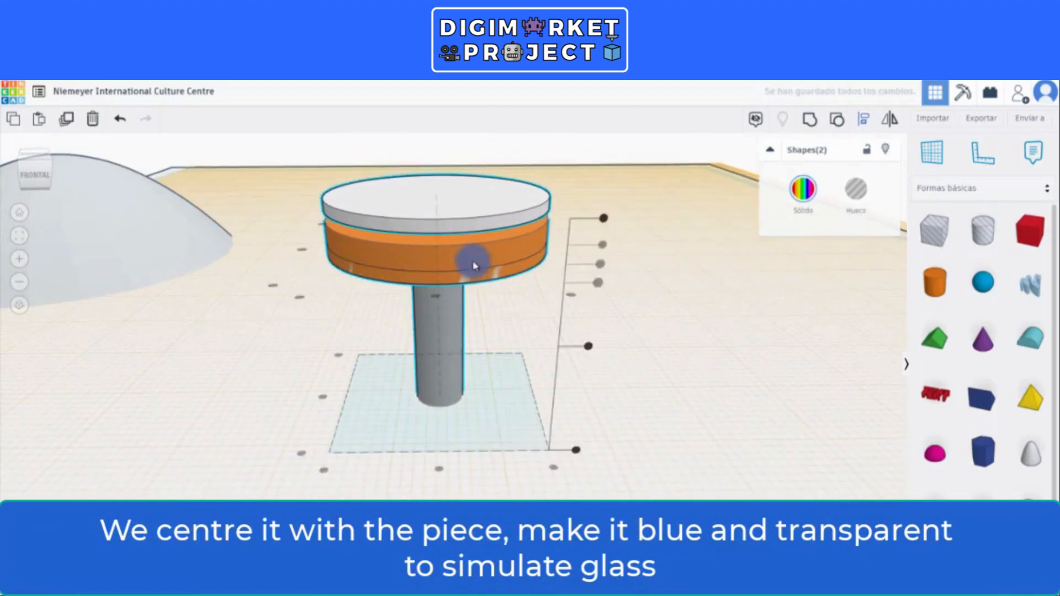
left_click(630, 211)
Step: Colour the cylinder between the discs light blue and make it transparent to simulate glass
right_click_drag(646, 248, 568, 249)
left_click(473, 178)
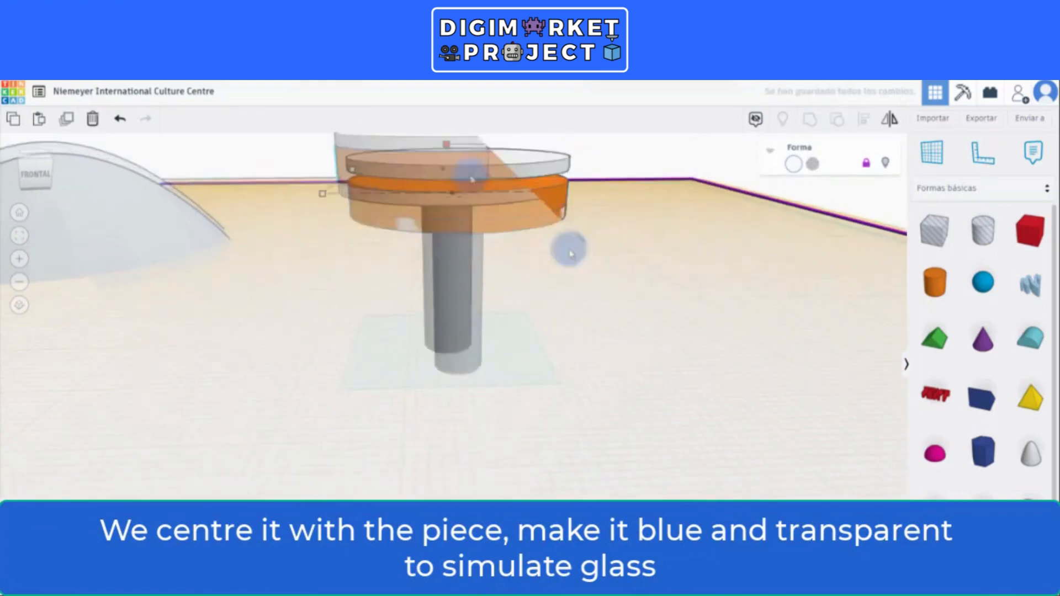
left_click(813, 216)
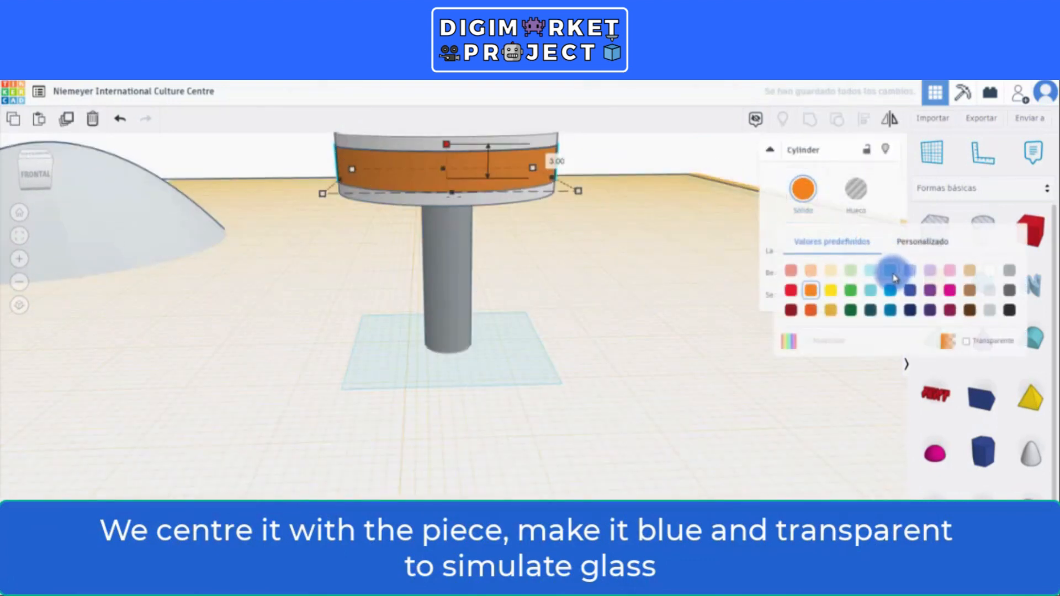
left_click(892, 272)
left_click(804, 195)
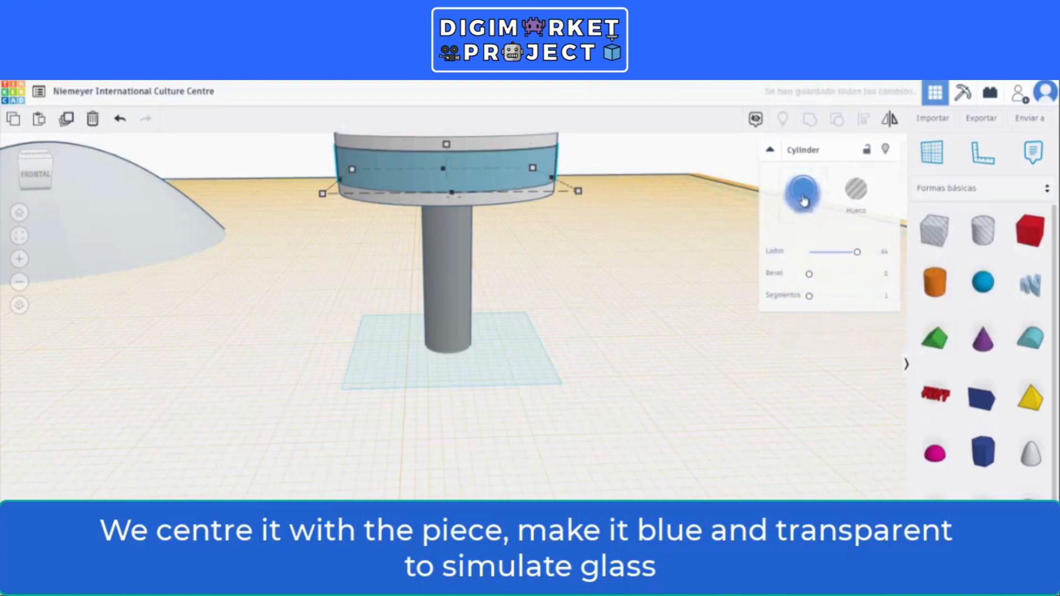
left_click(967, 342)
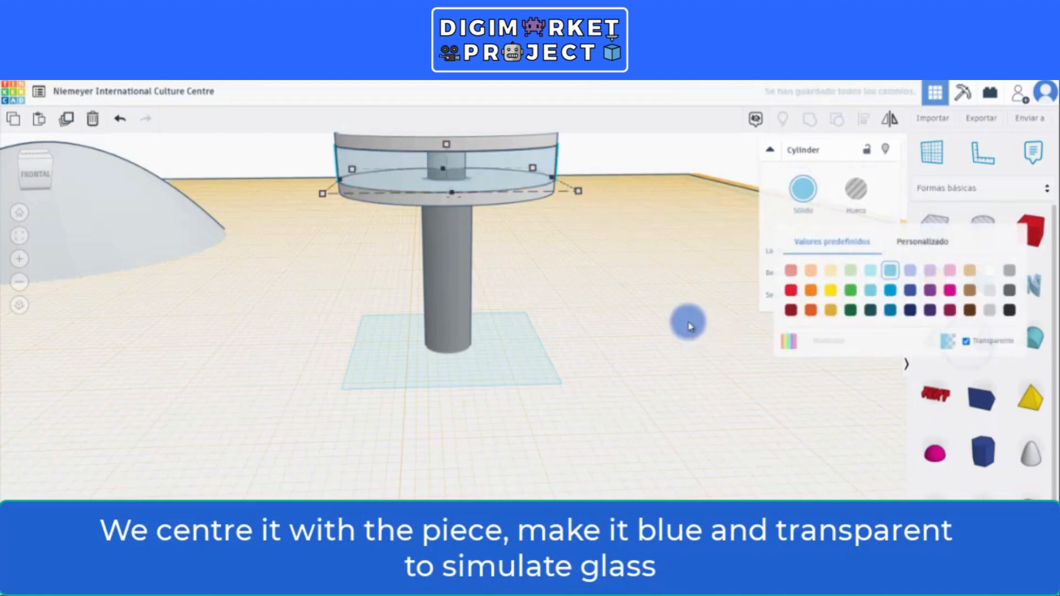
Step: Add a bent tube from the shape generators near the back of the base and rotate it 40° horizontally
scroll(677, 323, "down", 3)
right_click_drag(606, 332, 558, 356)
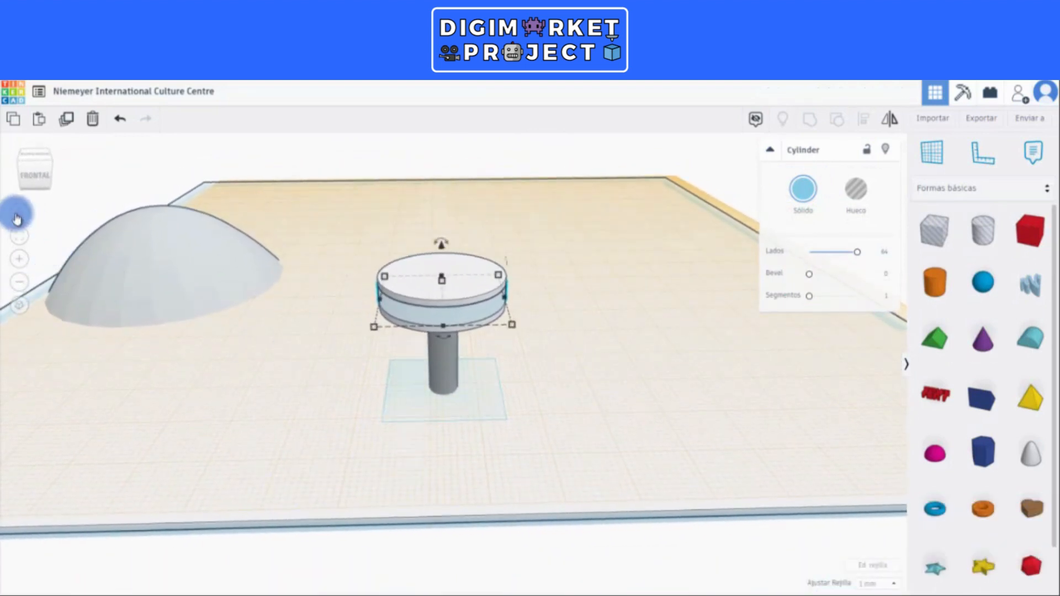
left_click(20, 213)
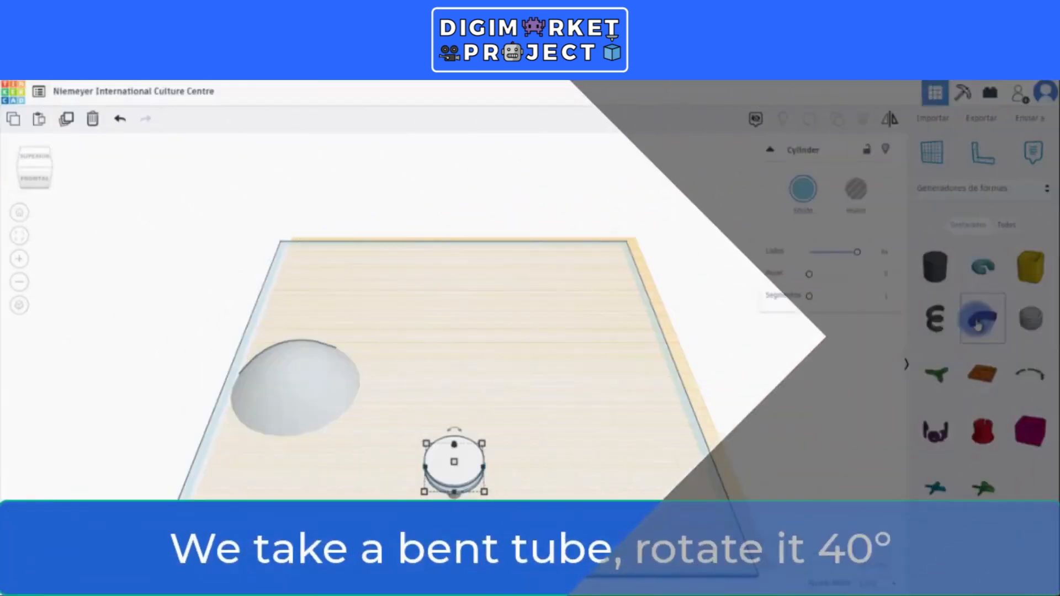
left_click(983, 319)
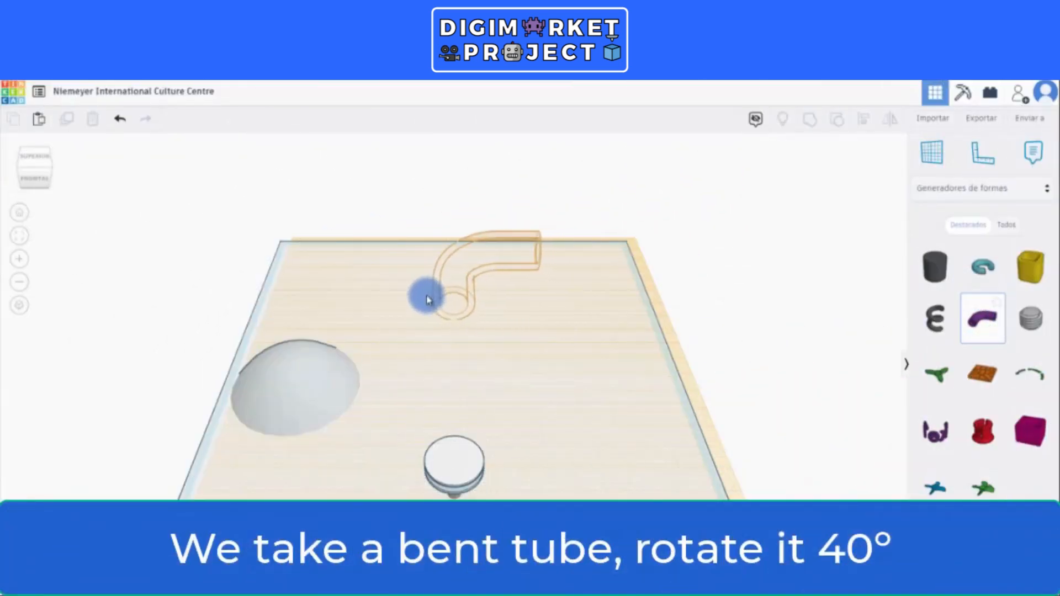
left_click(420, 318)
left_click_drag(459, 224, 367, 370)
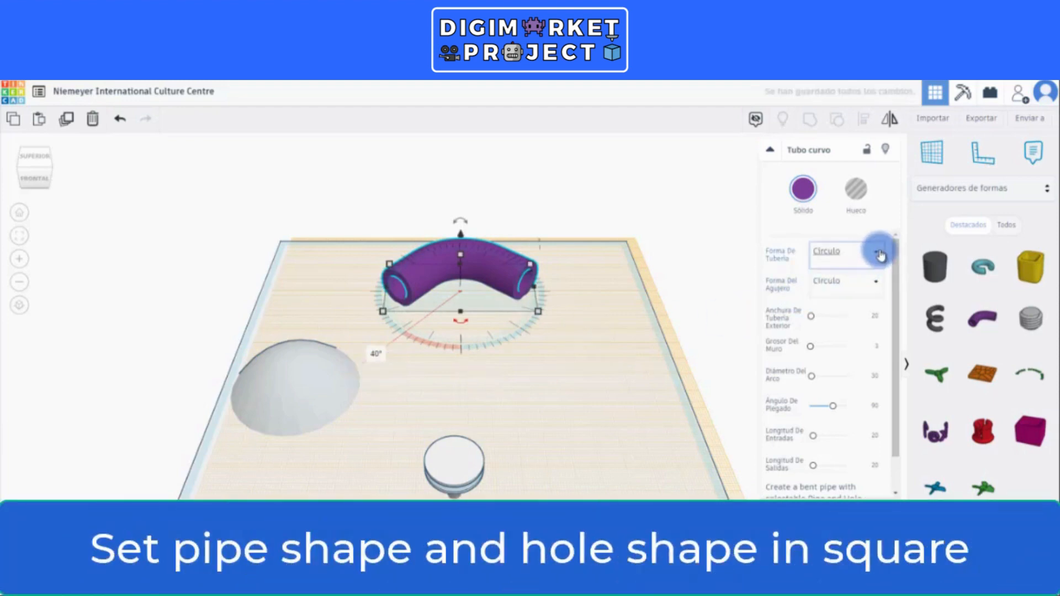
Step: Set both the pipe shape and the hole shape of the bent tube to Cuadrado
left_click(829, 273)
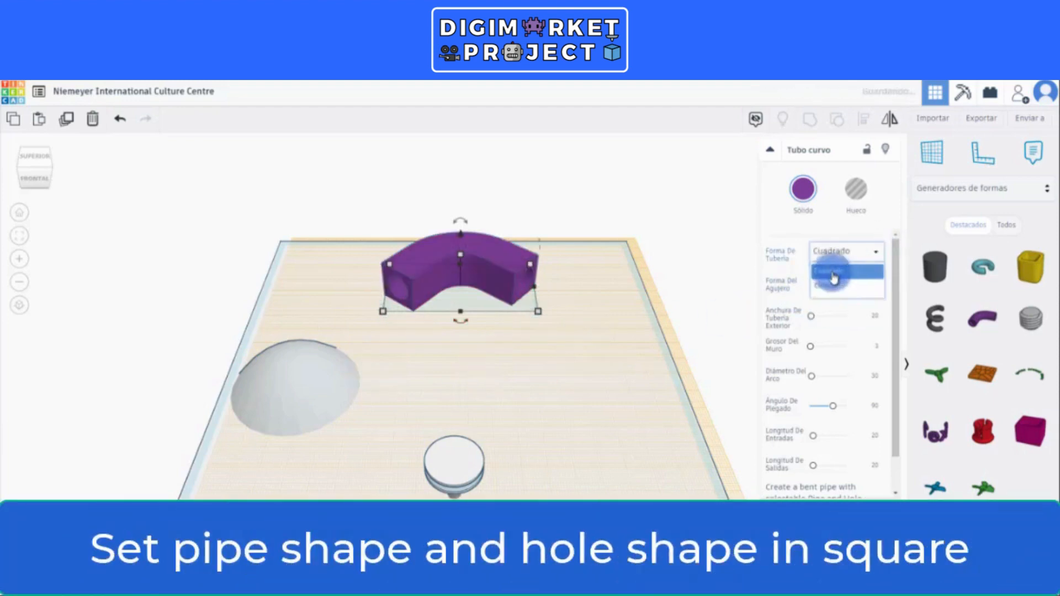
left_click(878, 286)
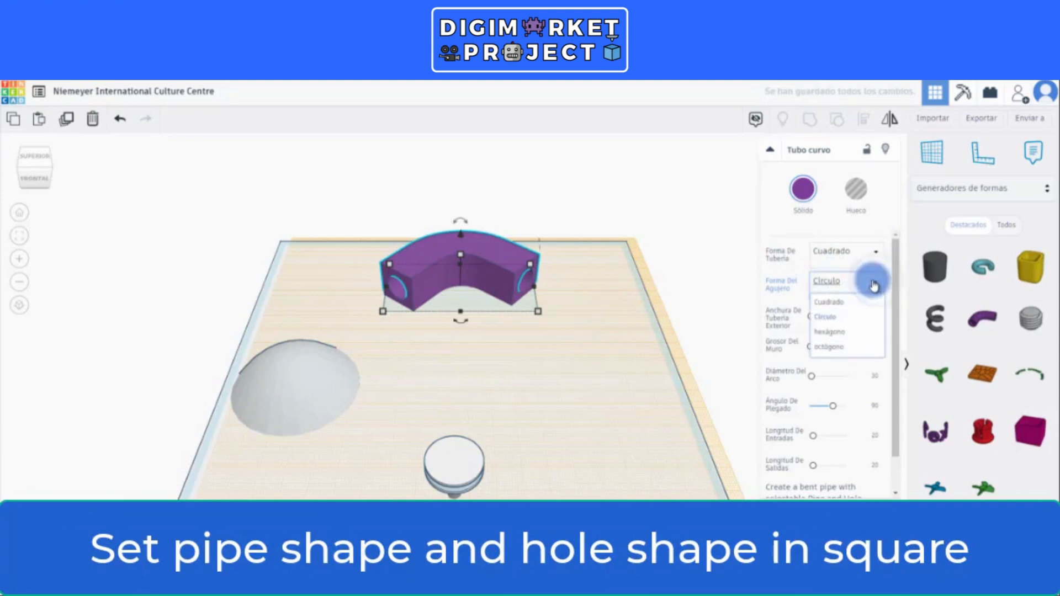
left_click(830, 303)
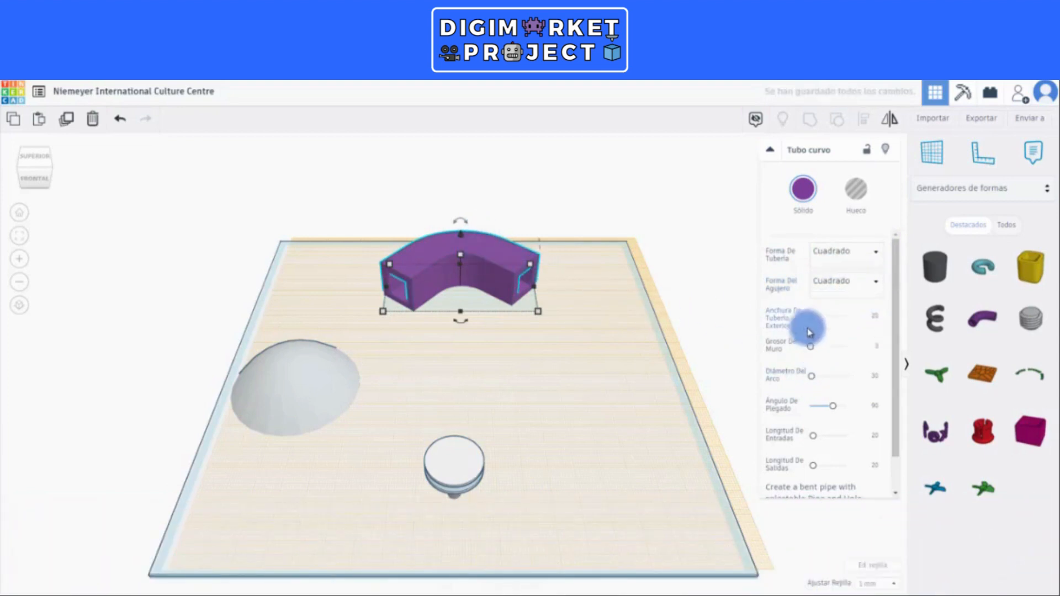
Step: Set the bent tube's outer pipe width to 4.84, its arc diameter to 54.46 and its bend angle to 46
left_click_drag(812, 323, 810, 322)
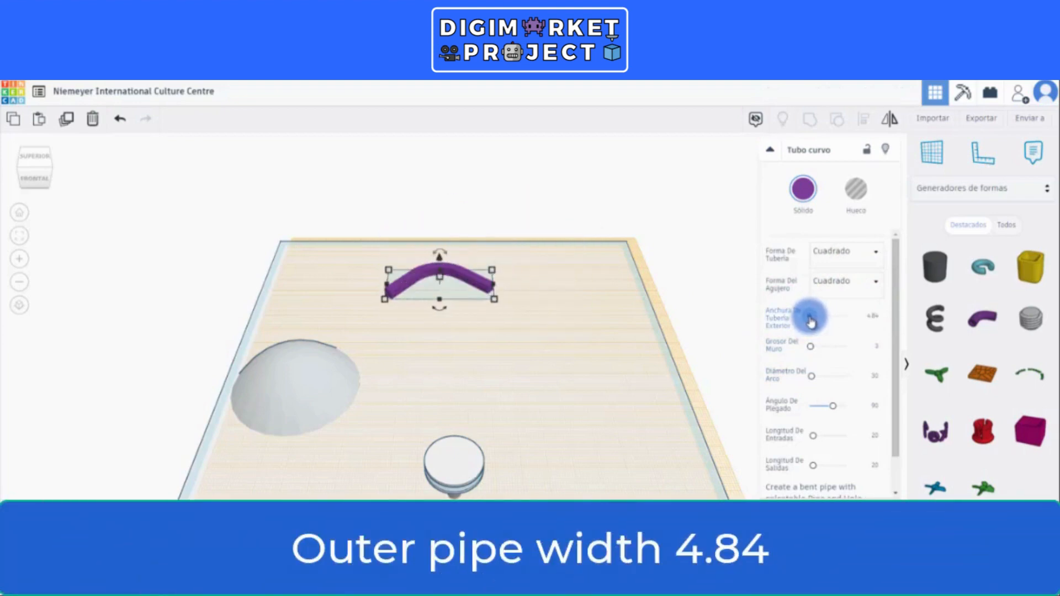
scroll(552, 296, "up", 2)
middle_click_drag(545, 295, 535, 369)
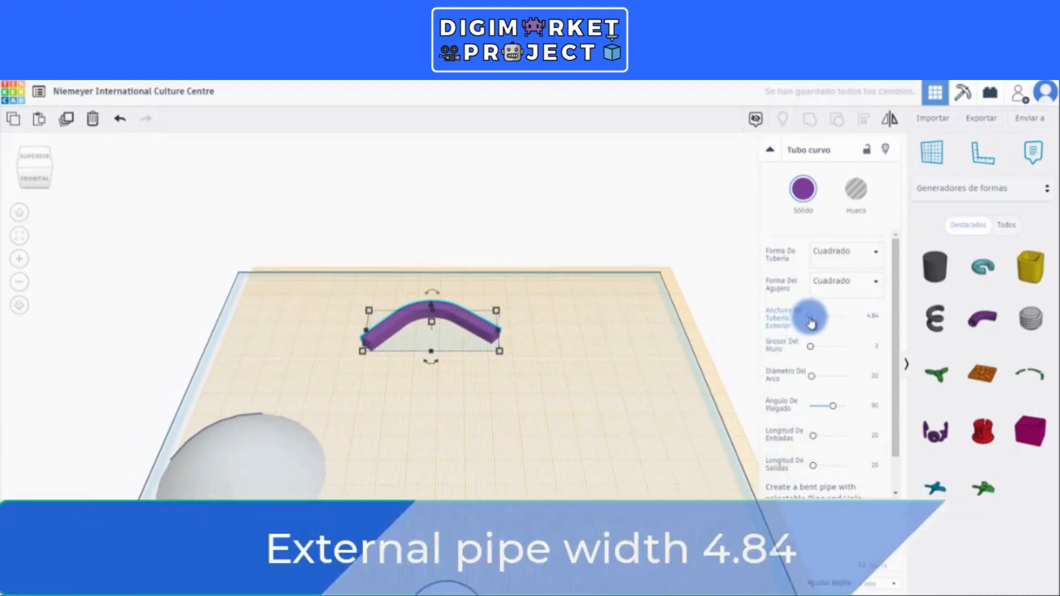
left_click_drag(811, 381, 813, 382)
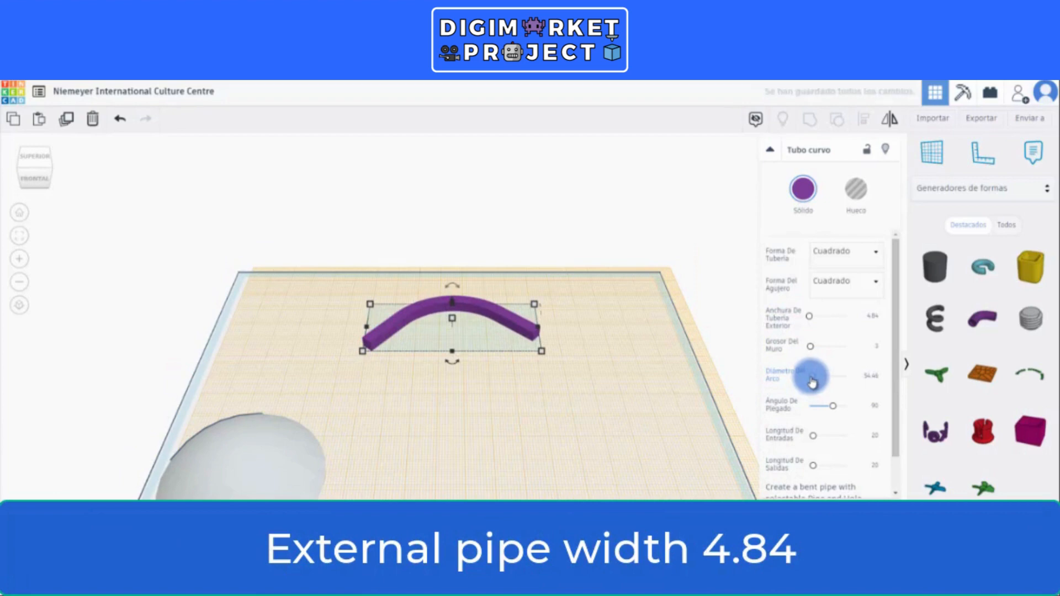
left_click_drag(833, 406, 833, 412)
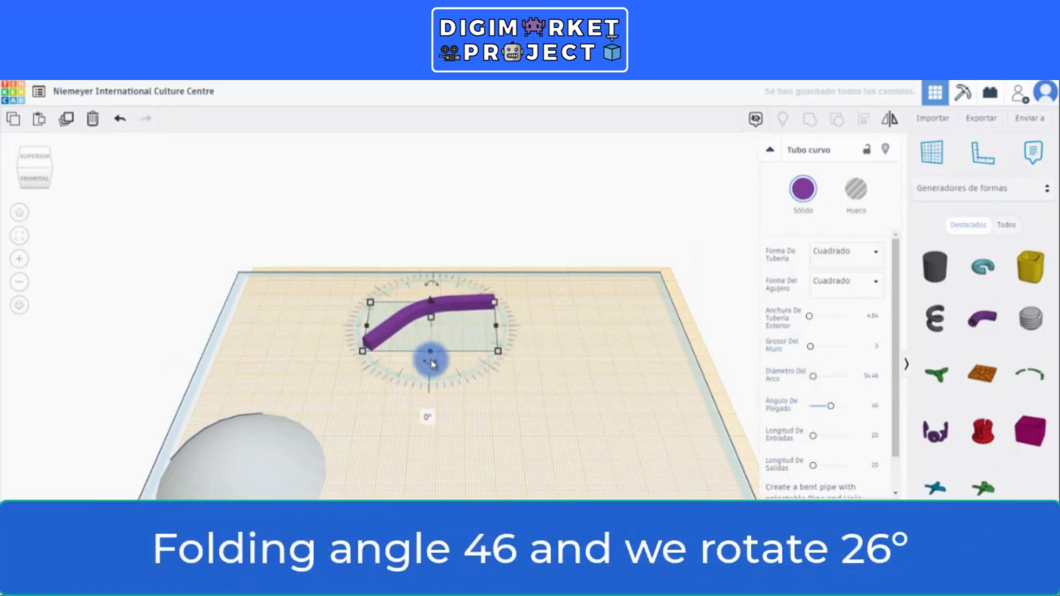
Step: Rotate the bent tube 26° horizontally and shift it about 6 mm sideways along the back of the base
left_click_drag(432, 364, 412, 393)
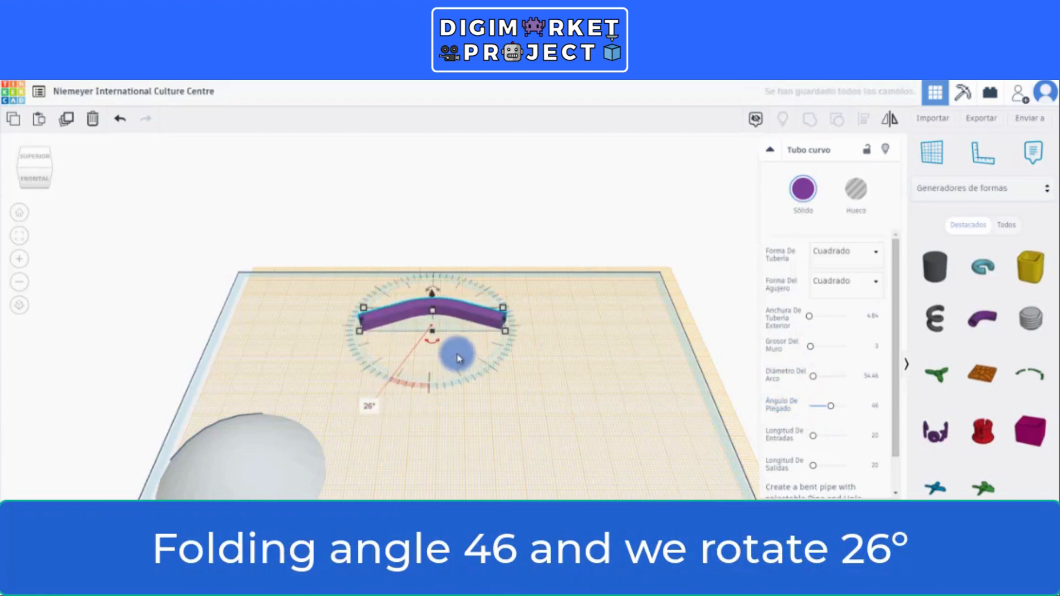
key("d")
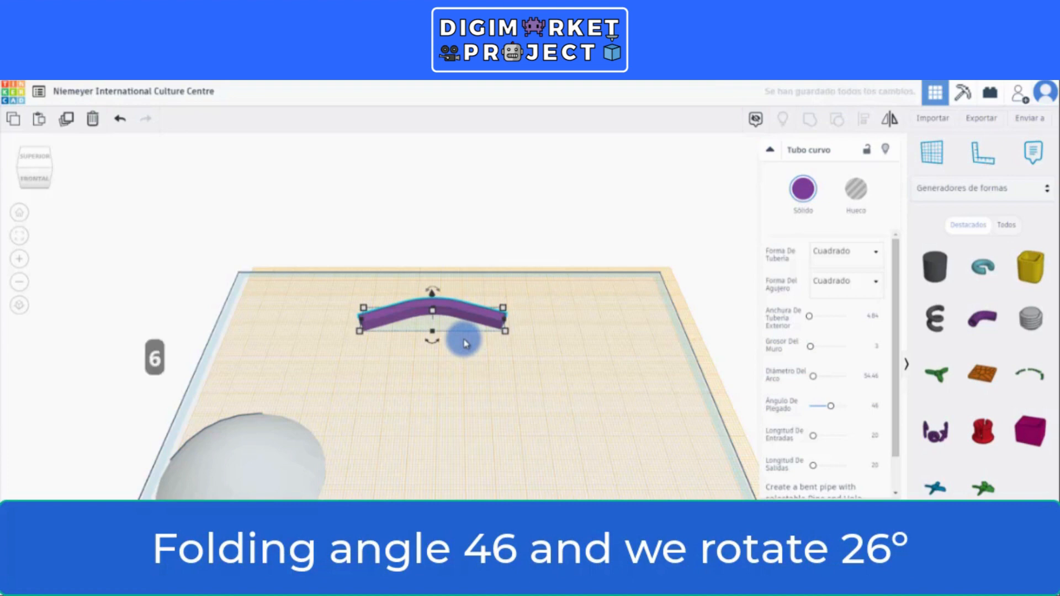
key("f")
scroll(491, 337, "down", 3)
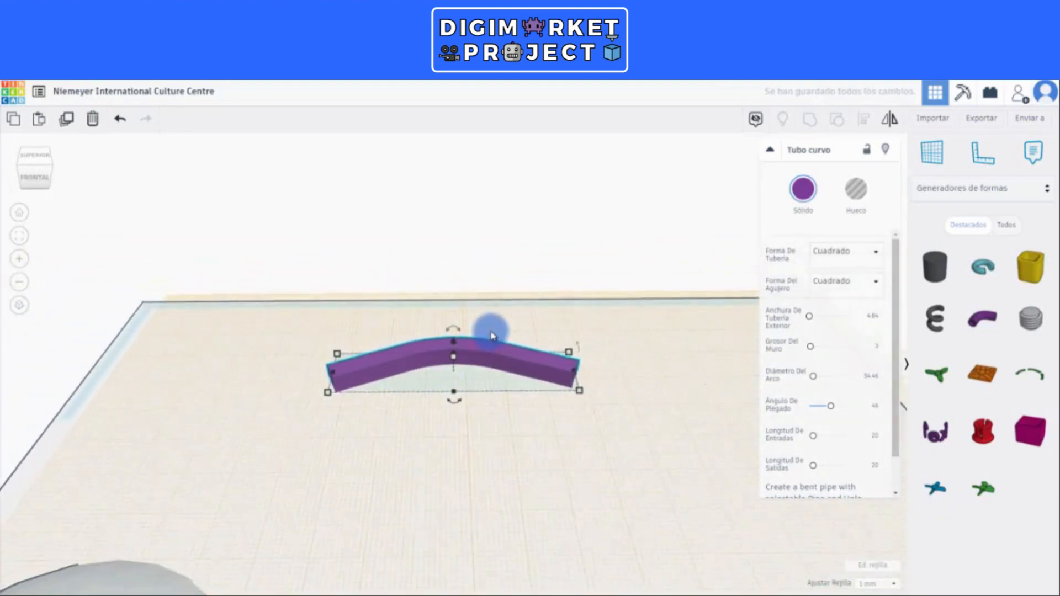
right_click_drag(491, 336, 464, 352)
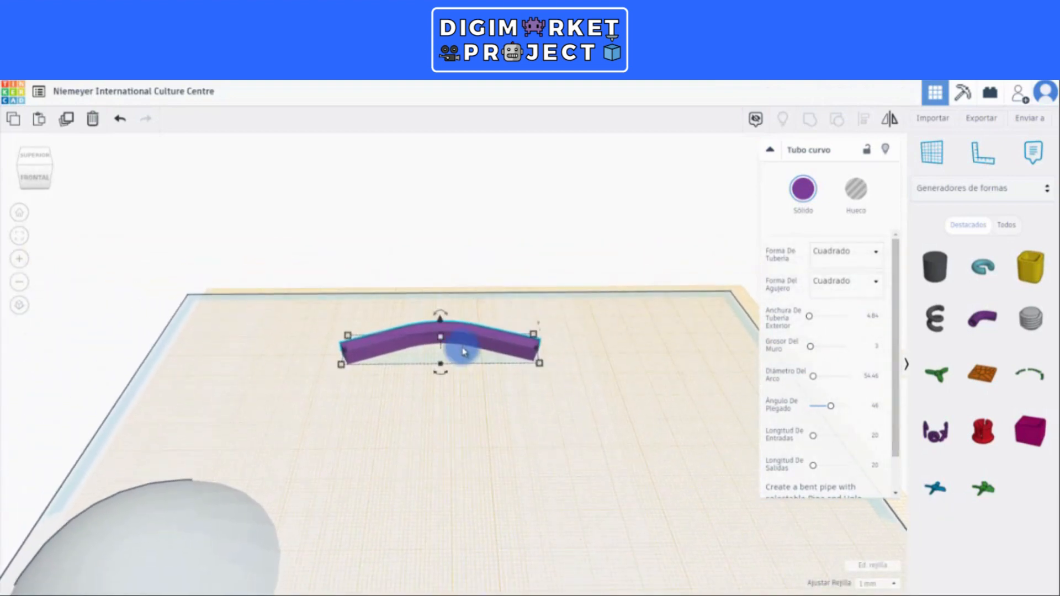
left_click_drag(473, 341, 482, 341)
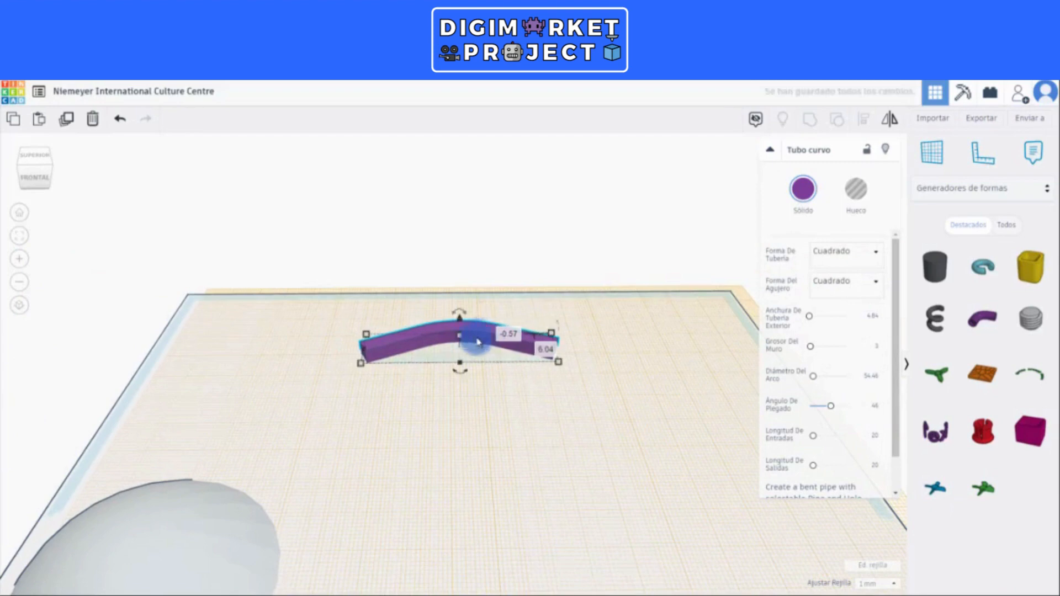
Step: Resize the bent tube to 102 mm wide, 22 mm long and 2 mm high, and colour it white
left_click_drag(360, 356, 337, 356)
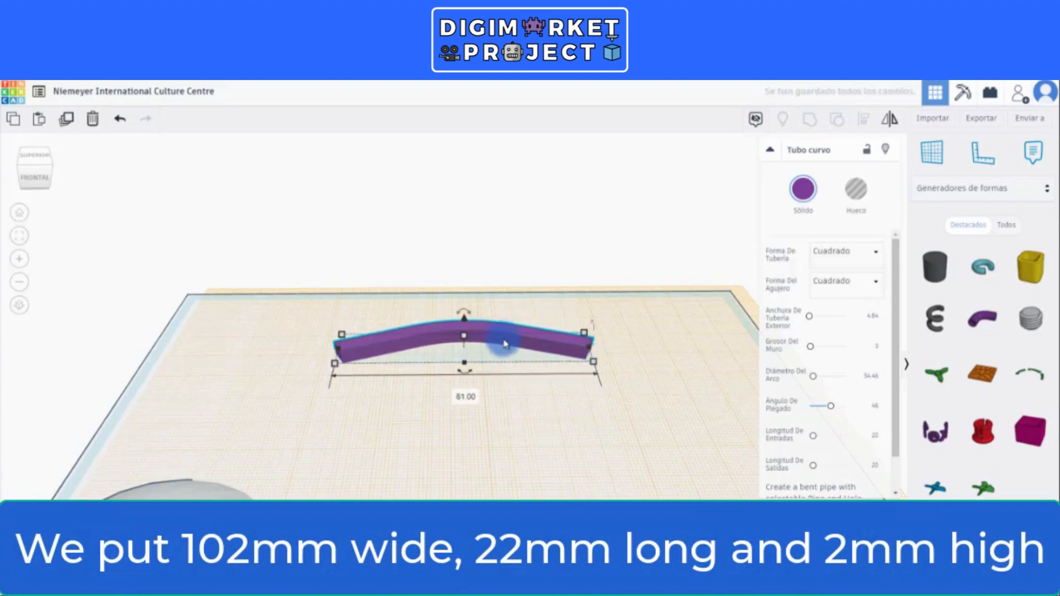
right_click_drag(505, 343, 415, 374)
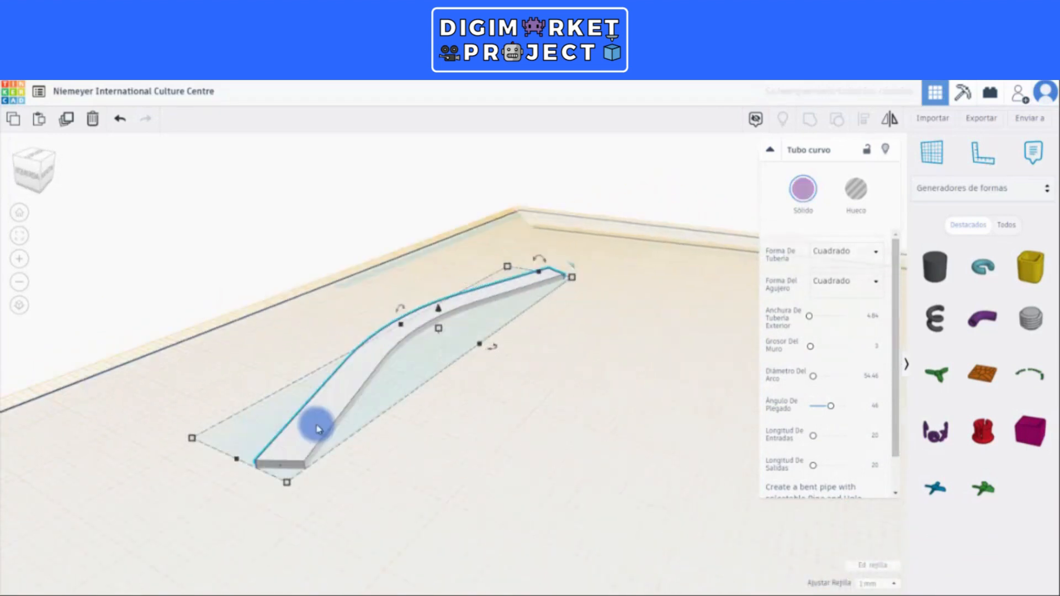
right_click_drag(314, 421, 319, 428)
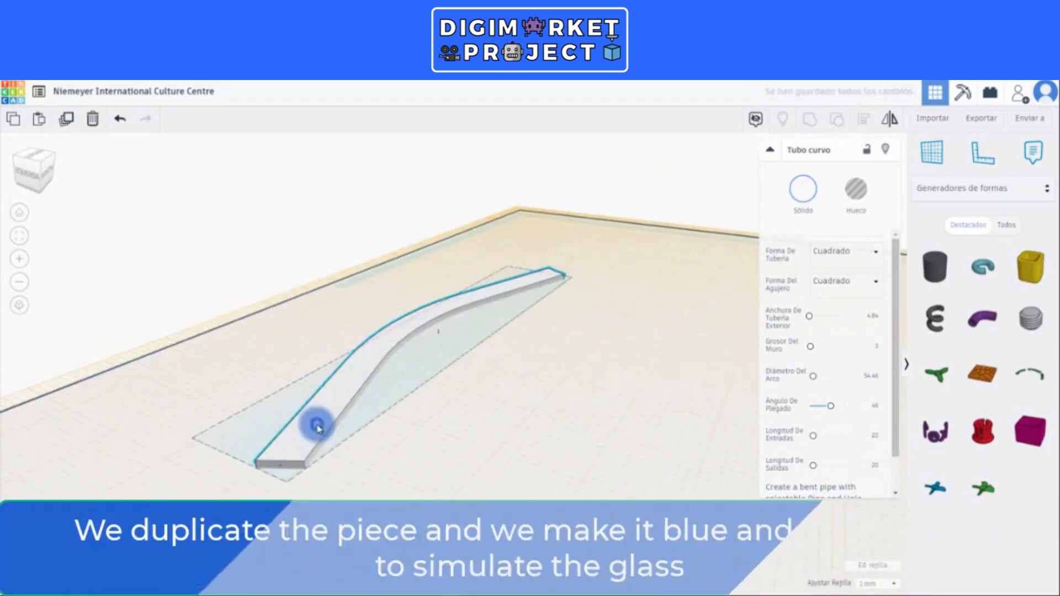
Step: Duplicate the white bent tube and raise the copy 1 mm above the original
left_click(318, 428)
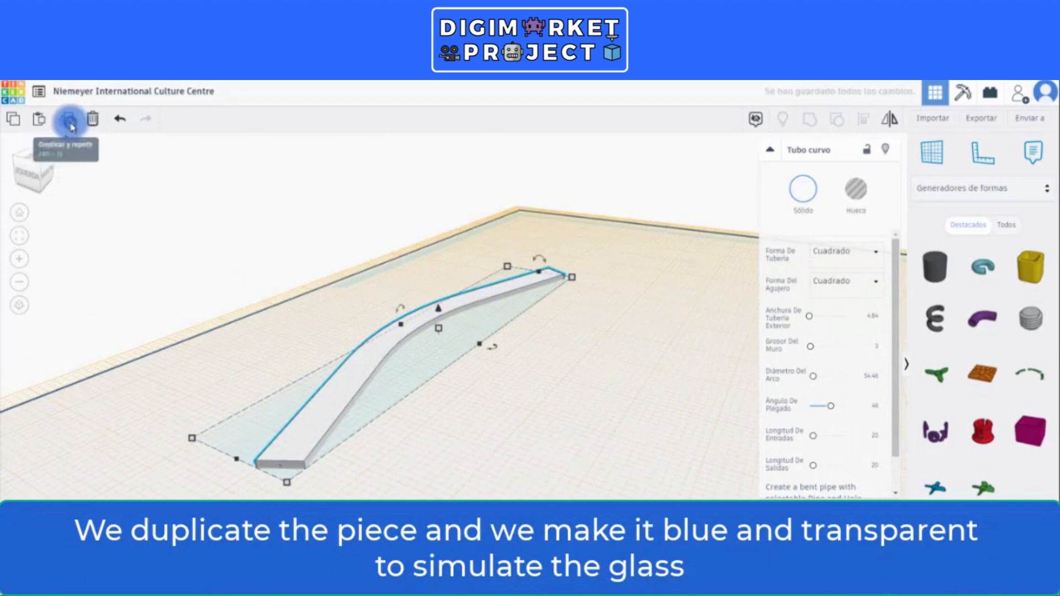
left_click(397, 341)
left_click(420, 318)
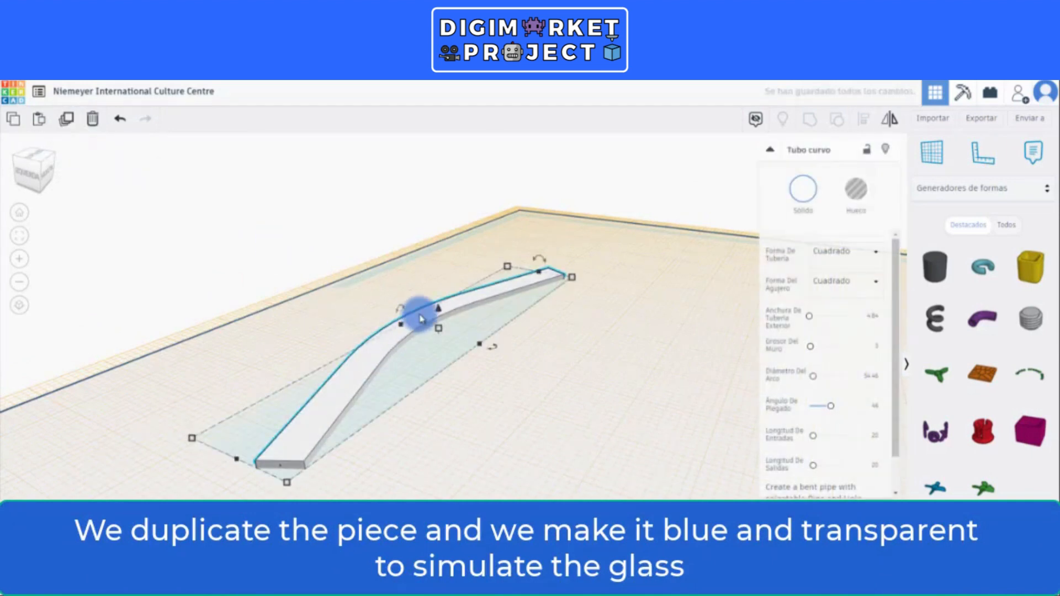
left_click_drag(439, 306, 439, 301)
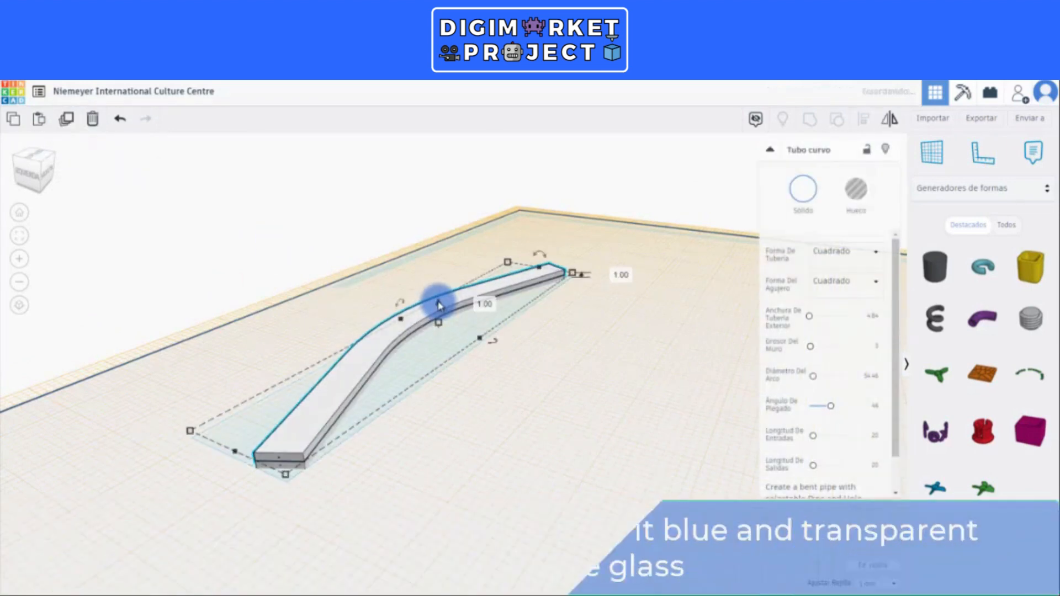
Step: Colour the raised copy of the bent tube medium blue and make it transparent to simulate glass
left_click(800, 215)
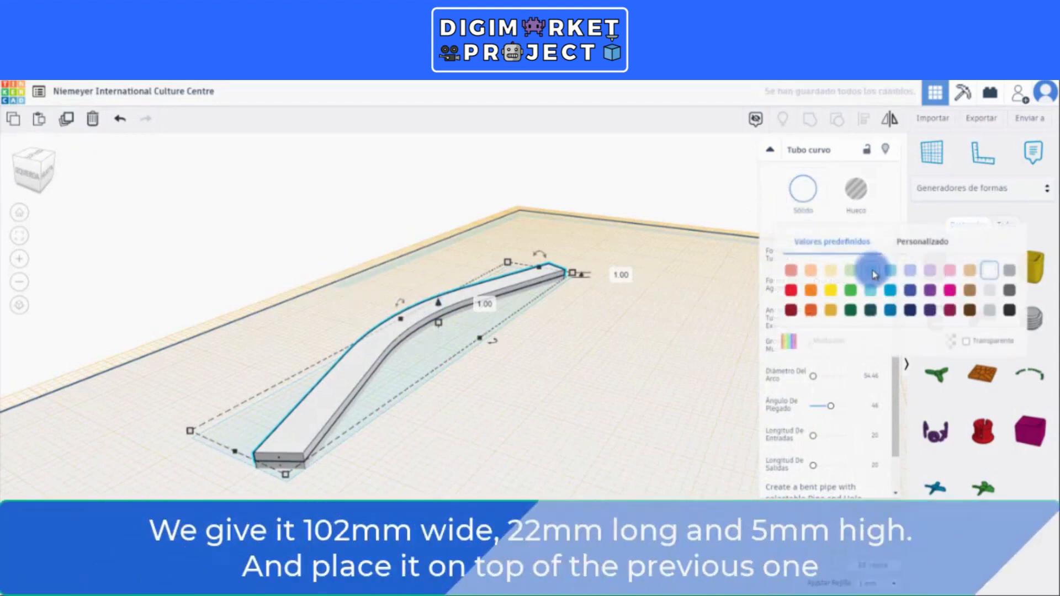
left_click(873, 271)
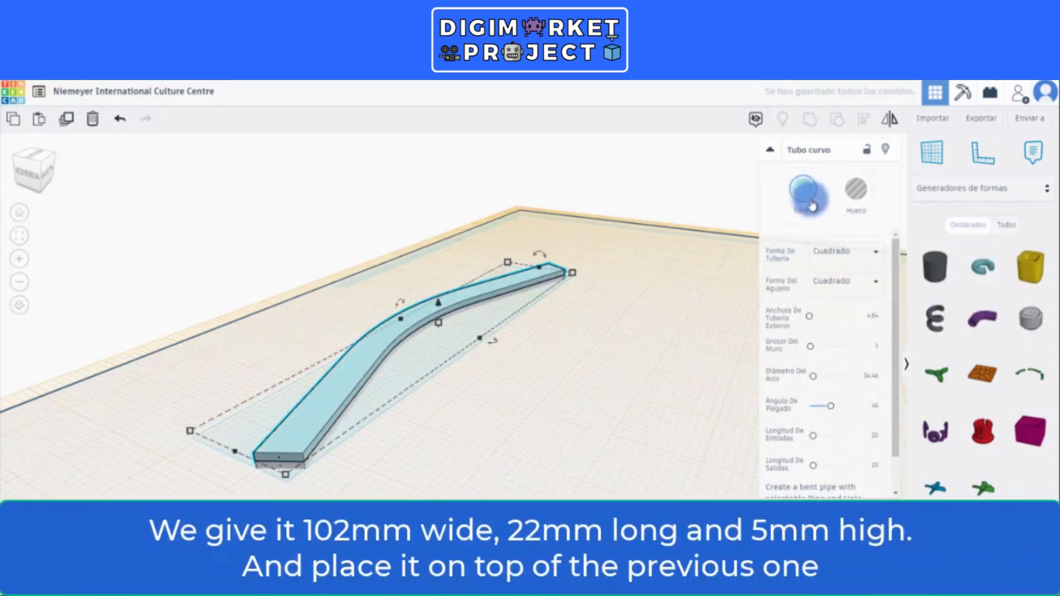
left_click(812, 205)
left_click(881, 284)
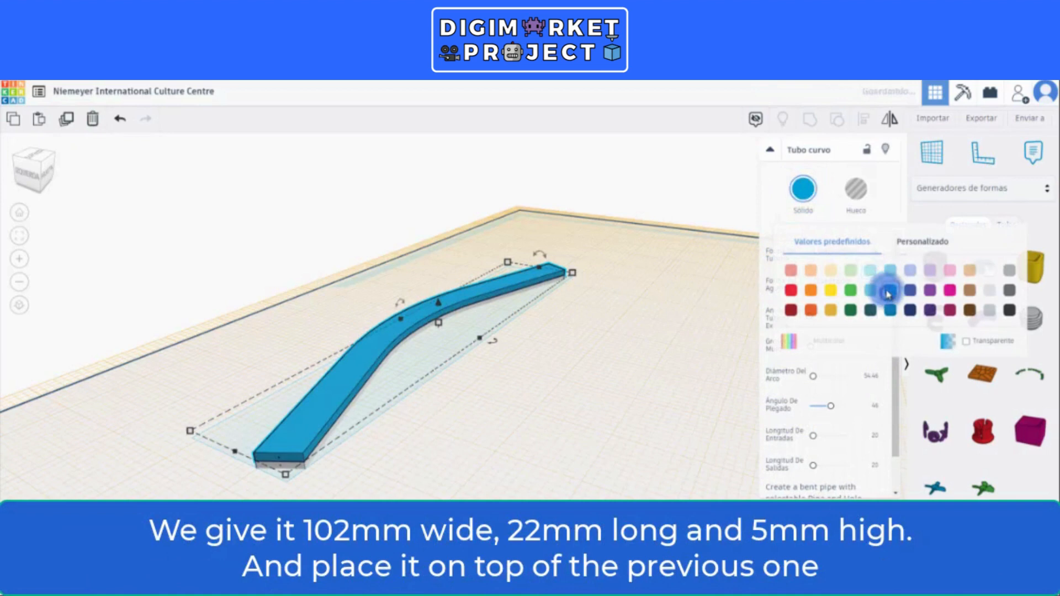
left_click(806, 197)
left_click(968, 343)
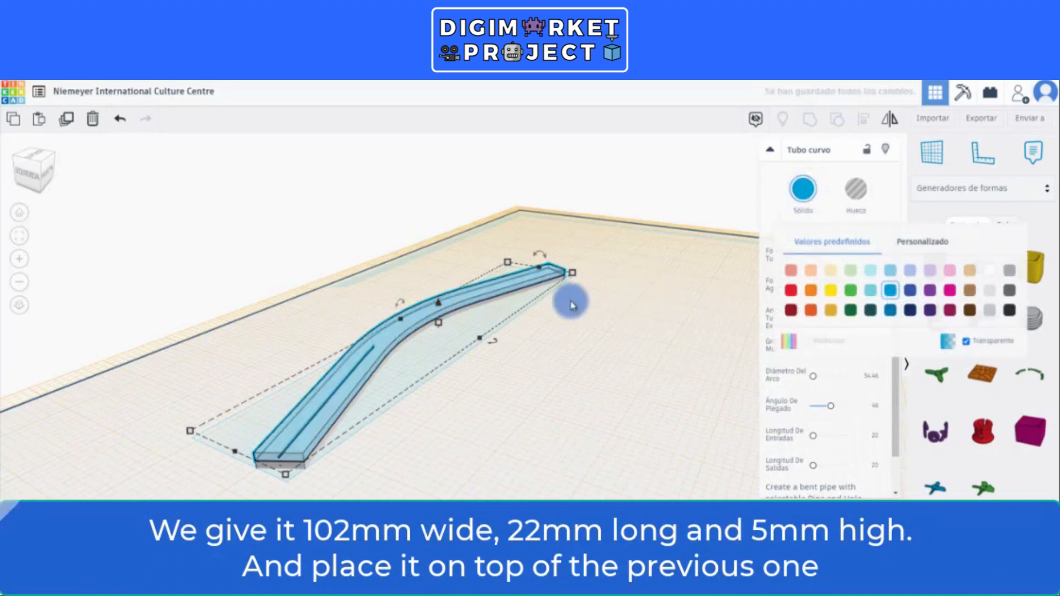
Step: Duplicate the lower white bent tube and raise the copy 2 mm, above the blue glass piece
left_click(302, 472)
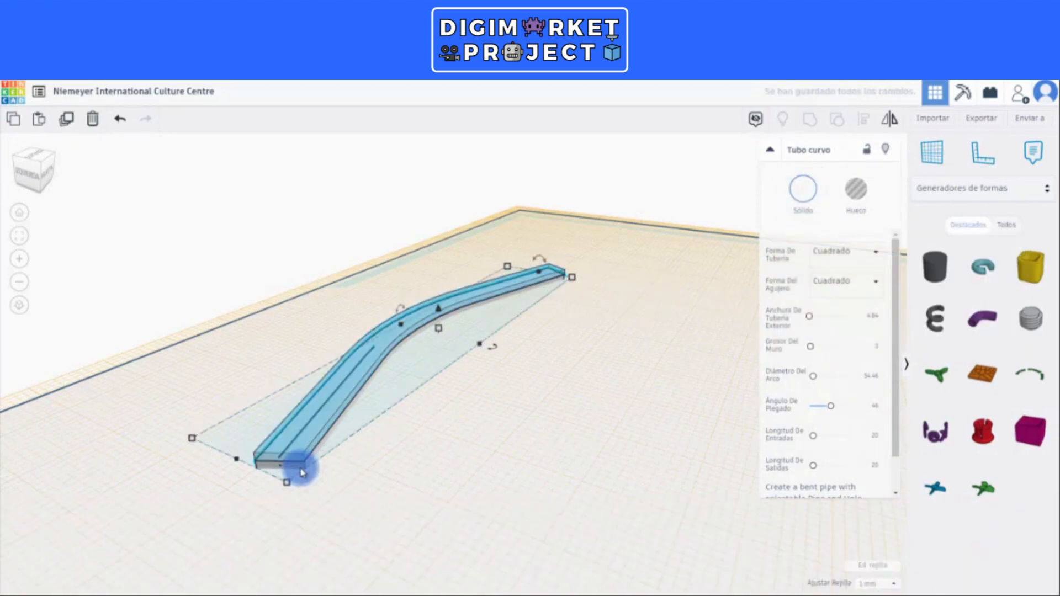
left_click(68, 118)
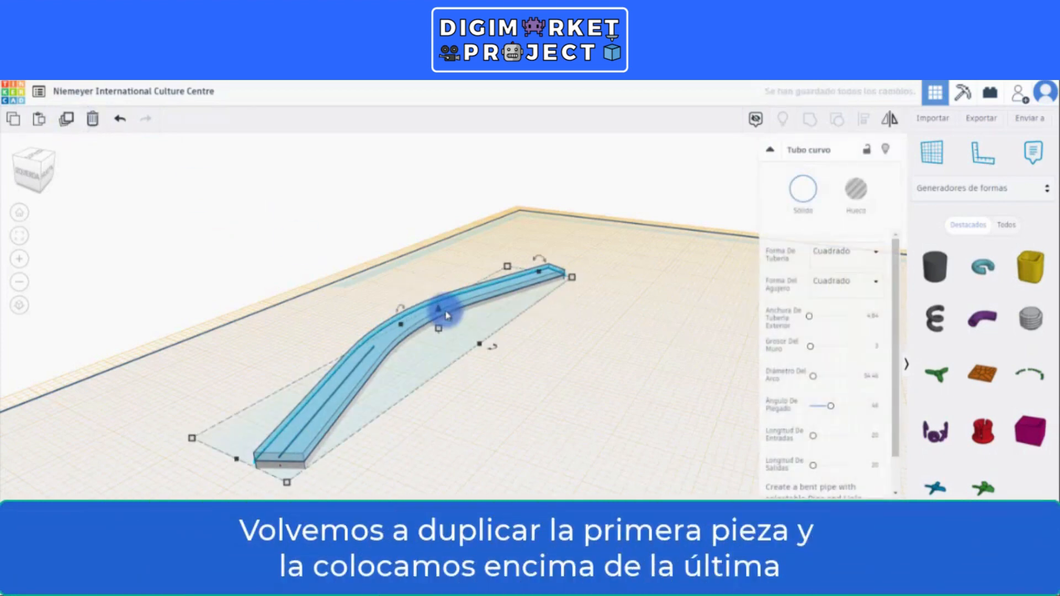
left_click_drag(440, 312, 440, 300)
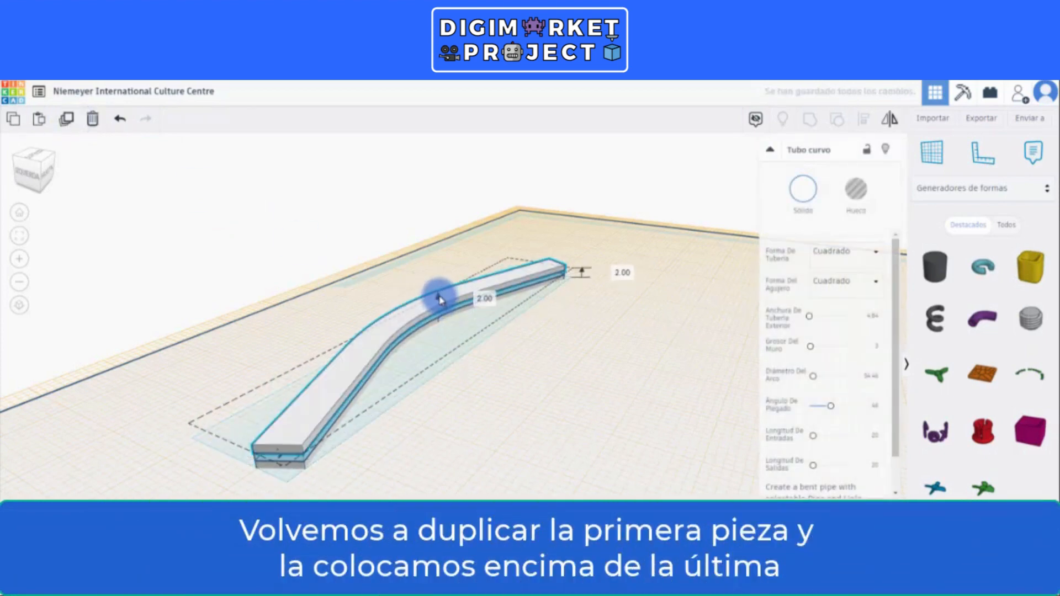
right_click_drag(462, 358, 294, 376)
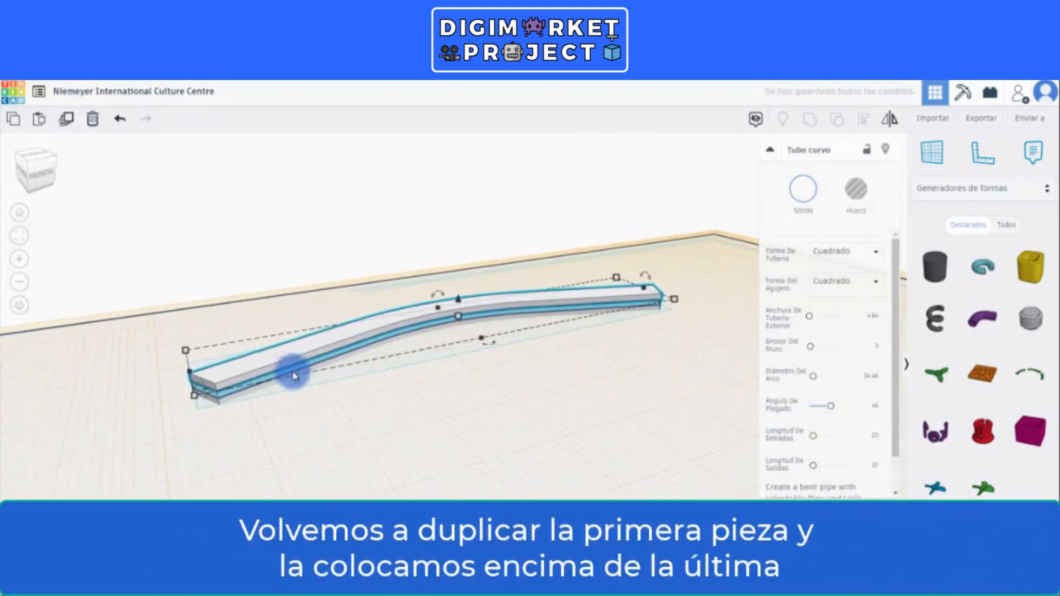
left_click(246, 319)
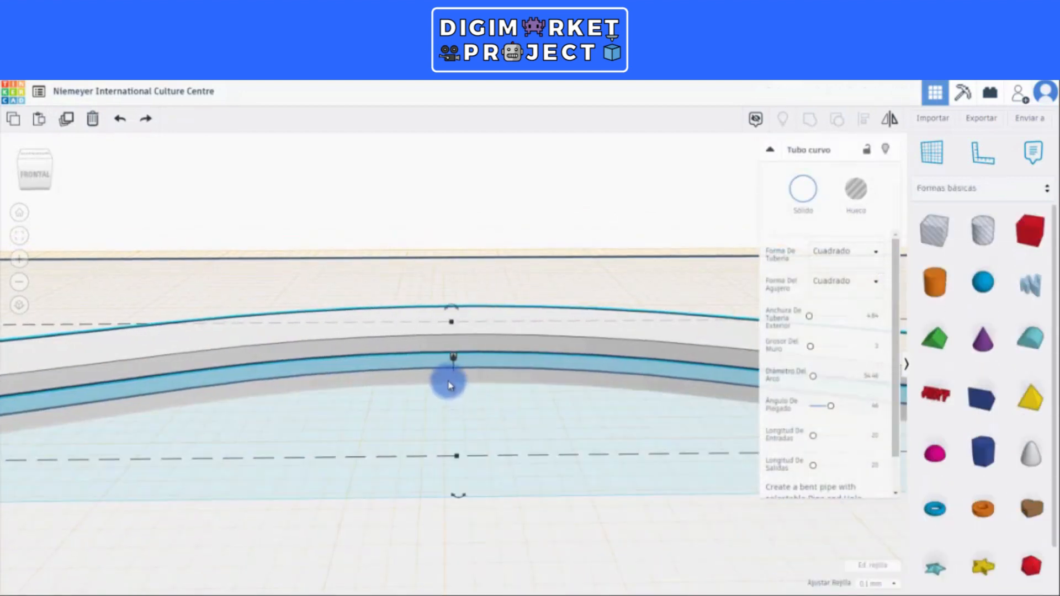
Step: Fit the stacked tubes together, adjusting the blue glass piece to about 1.4 mm high between the white ones
left_click(448, 381)
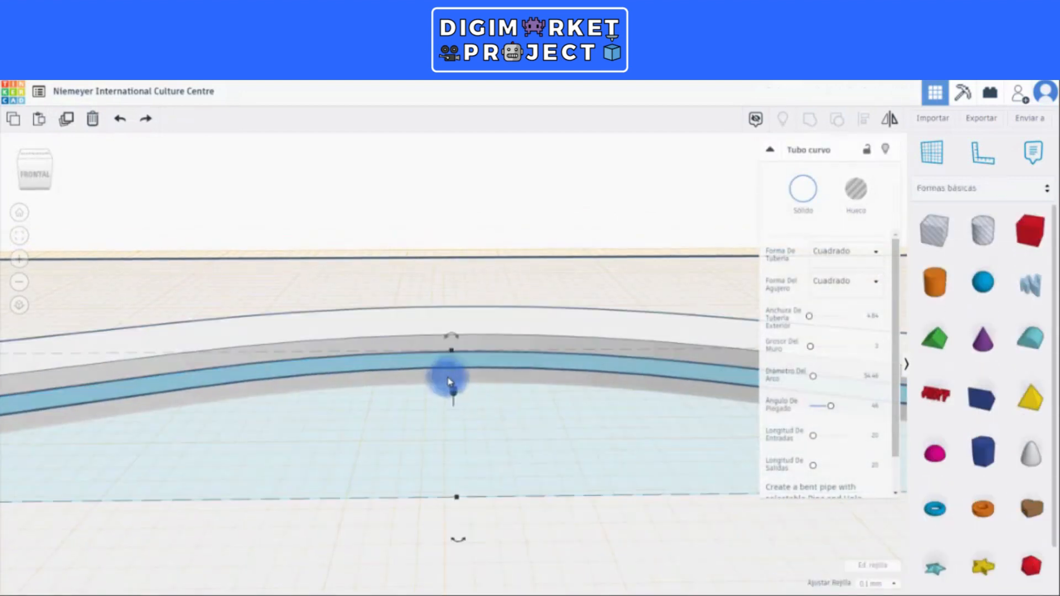
mouse_move(448, 381)
right_mouse_down()
mouse_move(465, 380)
mouse_move(456, 396)
right_mouse_up()
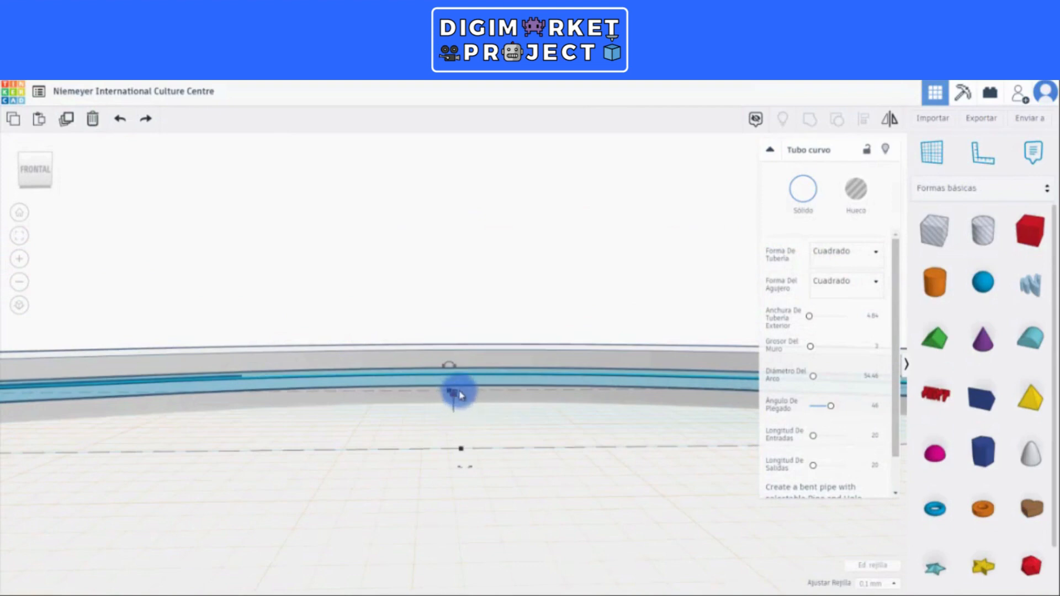
left_click_drag(457, 396, 457, 410)
left_click_drag(410, 382, 460, 401)
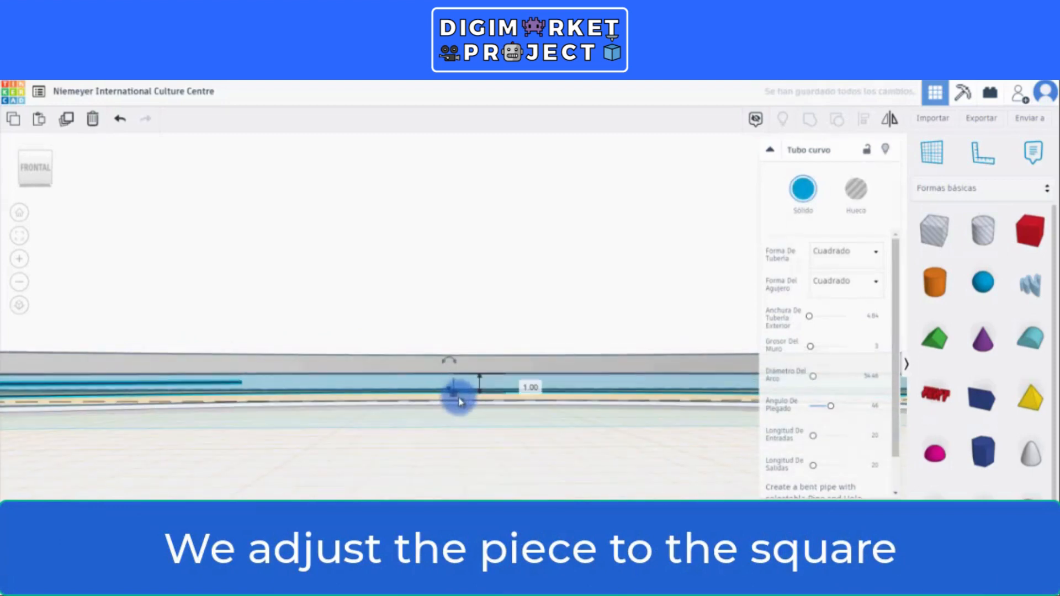
mouse_move(469, 410)
right_mouse_down()
mouse_move(423, 405)
mouse_move(441, 412)
mouse_move(450, 402)
mouse_move(436, 381)
mouse_move(440, 403)
mouse_move(414, 407)
mouse_move(454, 406)
right_mouse_up()
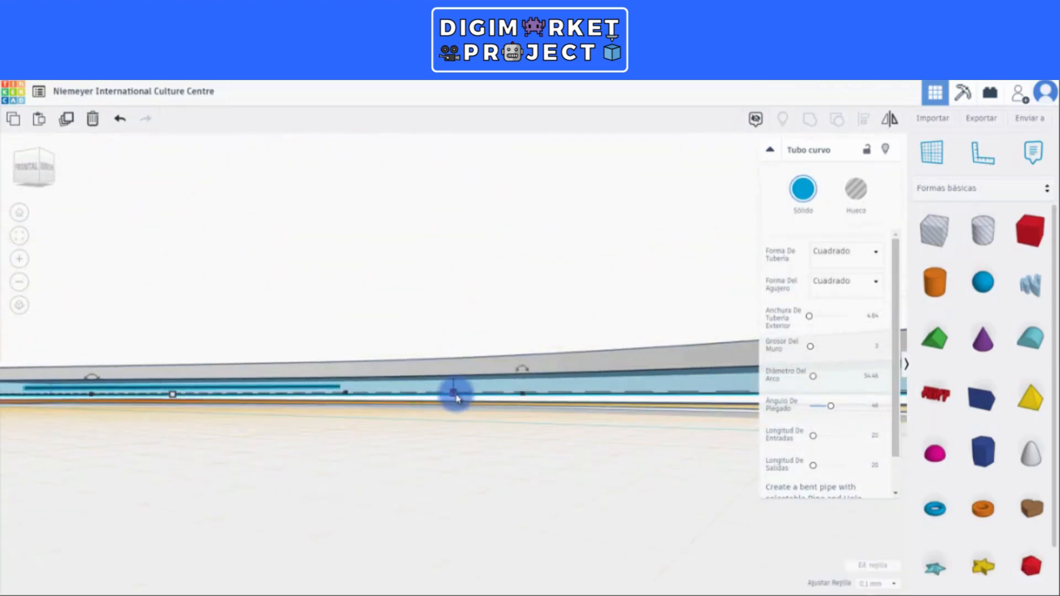
left_click_drag(456, 402, 456, 407)
mouse_move(454, 407)
right_mouse_down()
mouse_move(448, 450)
mouse_move(464, 452)
mouse_move(460, 412)
right_mouse_up()
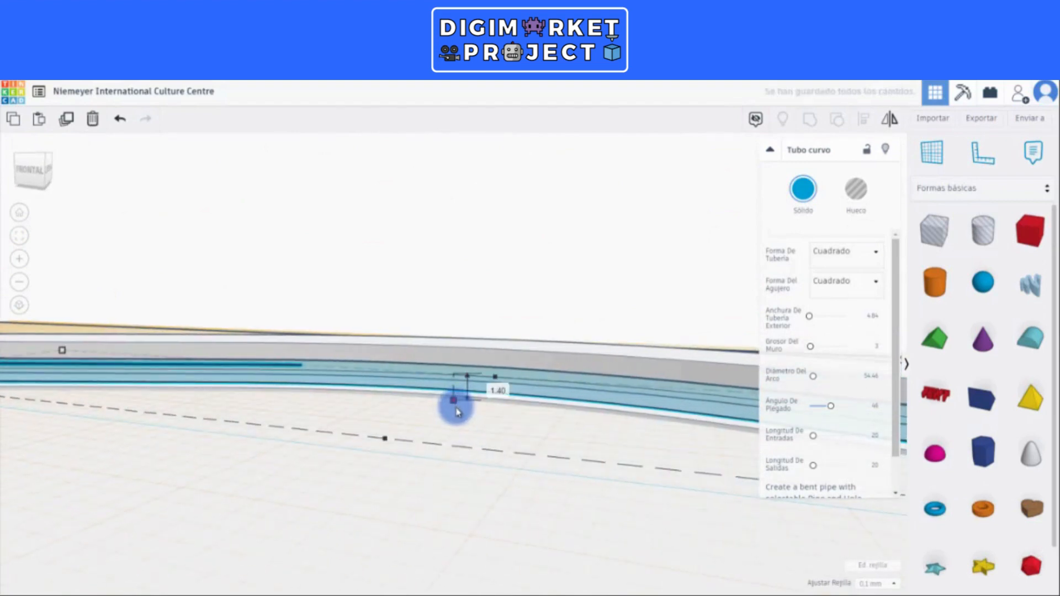
left_click_drag(456, 412, 456, 414)
Step: Select the three stacked pieces of the curved building together
left_click(409, 264)
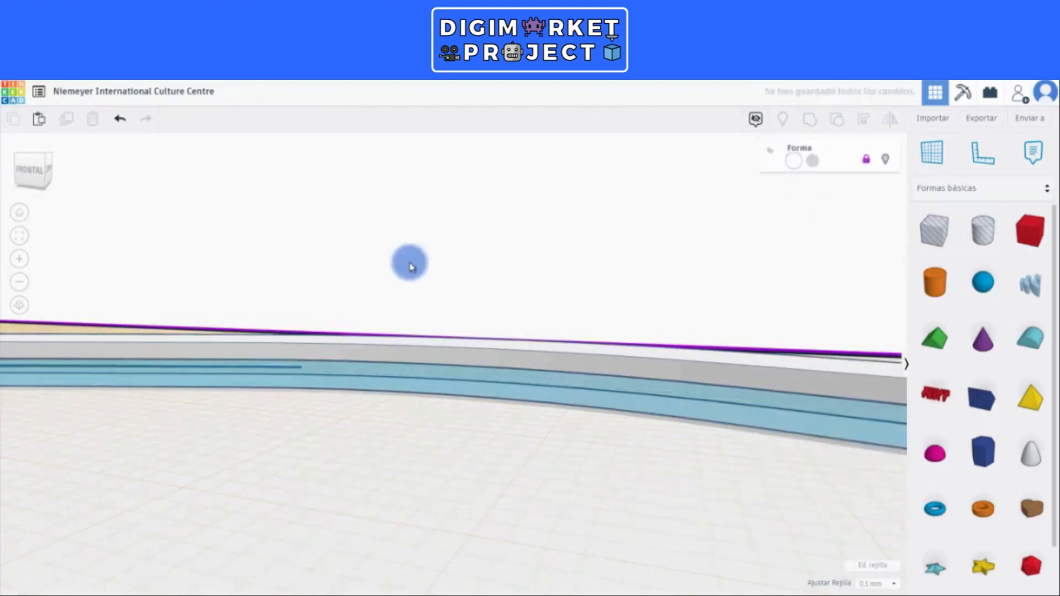
right_click_drag(452, 270, 485, 272)
scroll(419, 499, "down", 2)
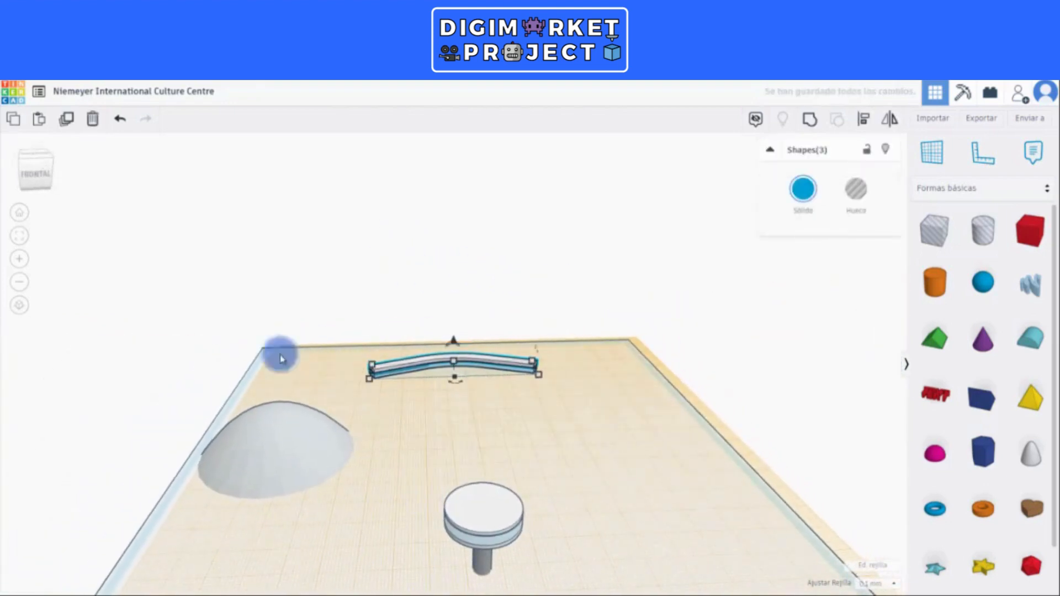
left_click(20, 213)
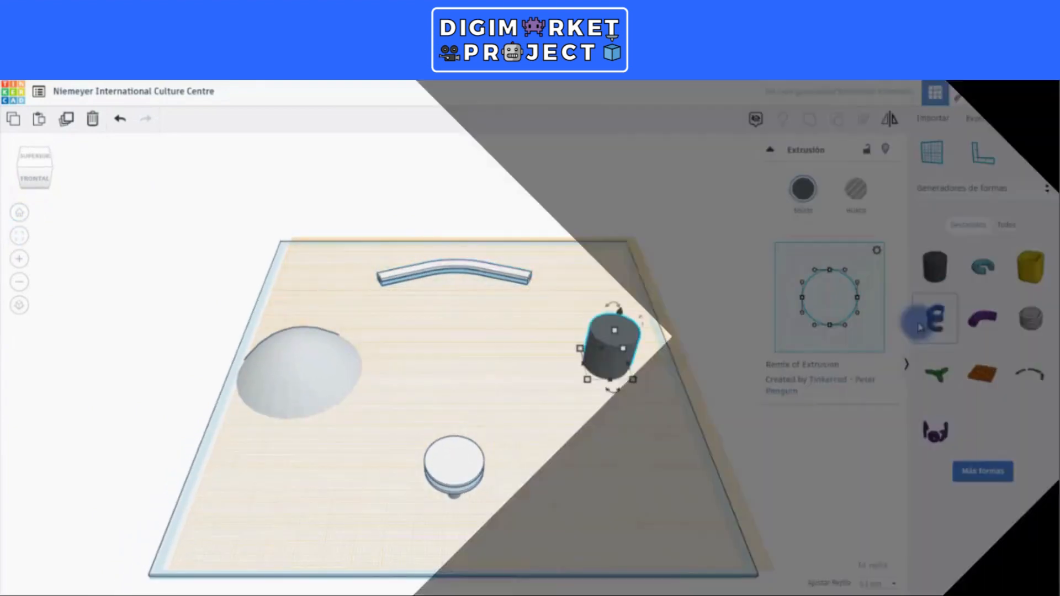
Step: Add a spring from the shape generators beside the tower, scale it down proportionally to 7 mm wide and colour it white
left_click_drag(920, 327, 525, 498)
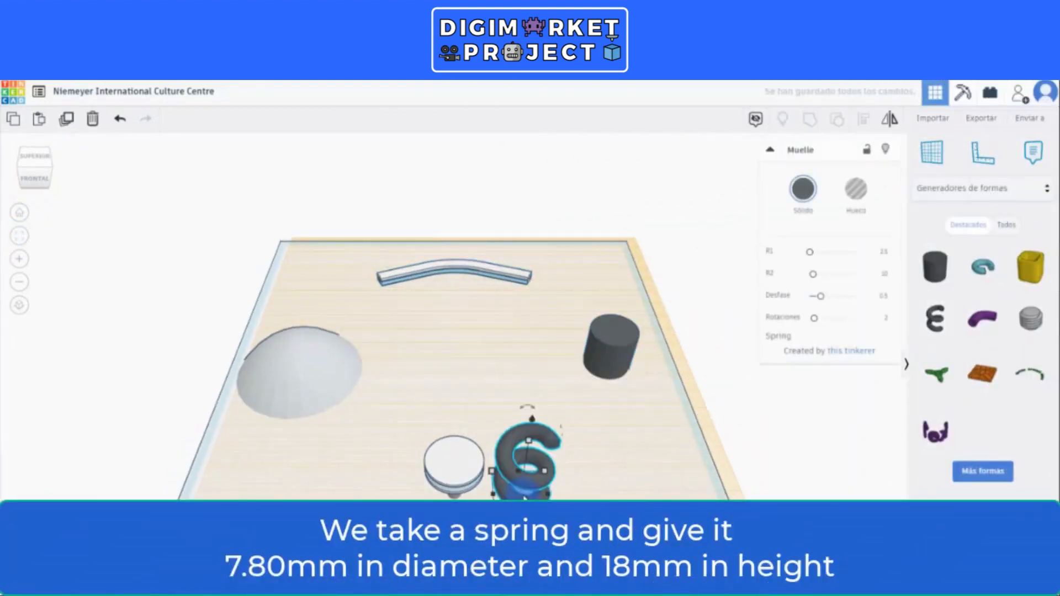
key("f")
right_click_drag(536, 443, 549, 417)
scroll(548, 417, "down", 2)
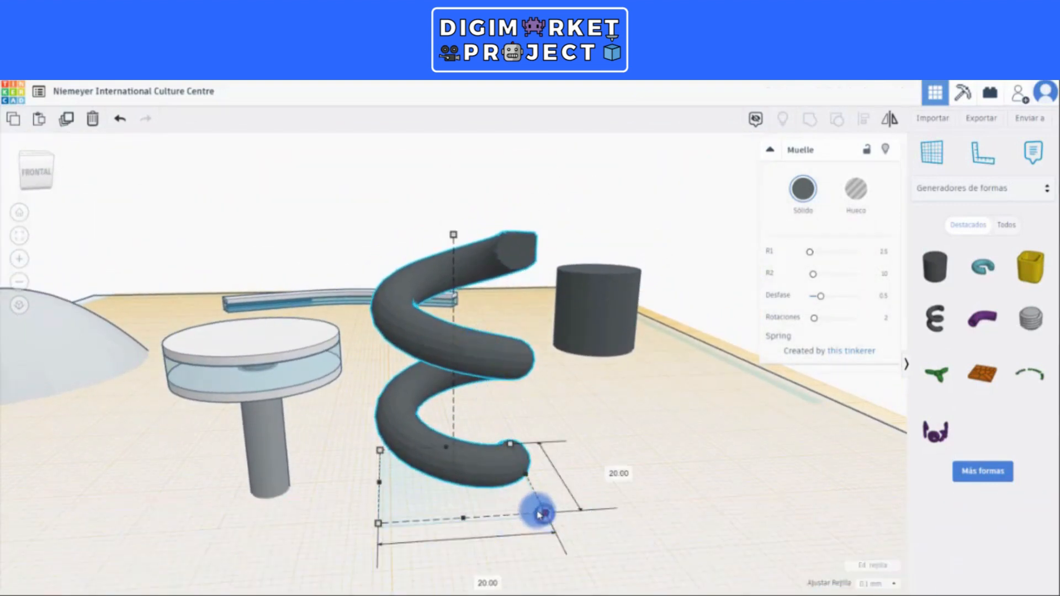
left_click_drag(539, 509, 309, 448, "shift")
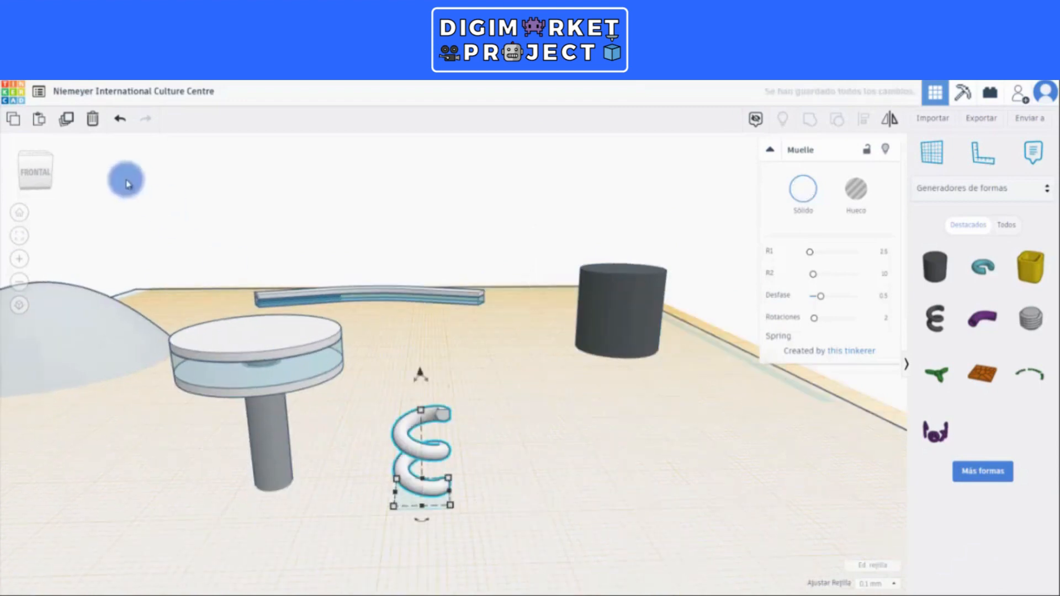
Step: Duplicate the spring, raise the copy to an elevation of 1.90 mm and turn it into a hole
left_click(66, 119)
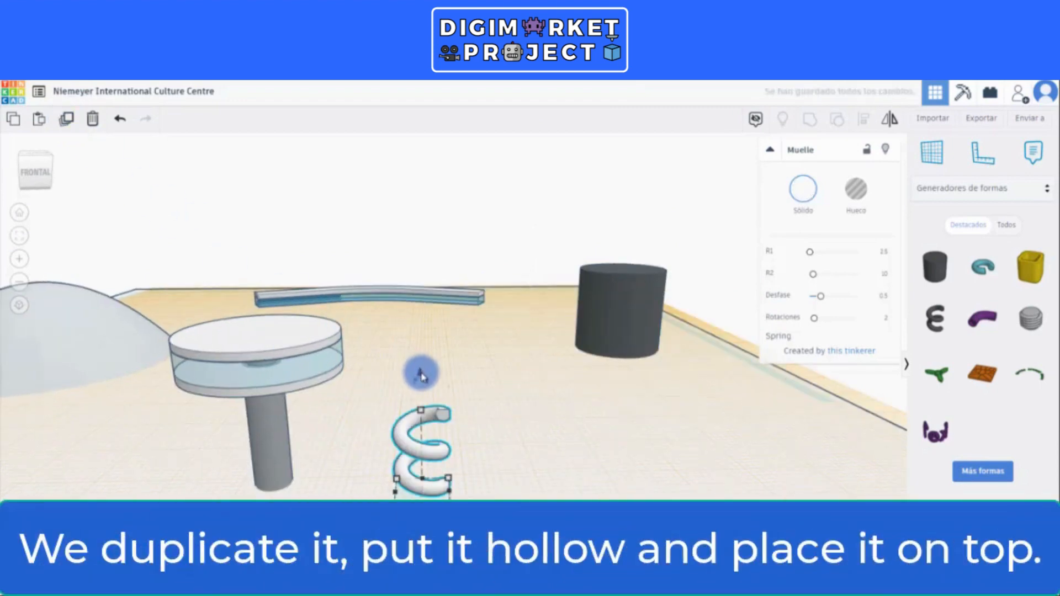
left_click_drag(419, 372, 423, 369)
left_click(67, 120)
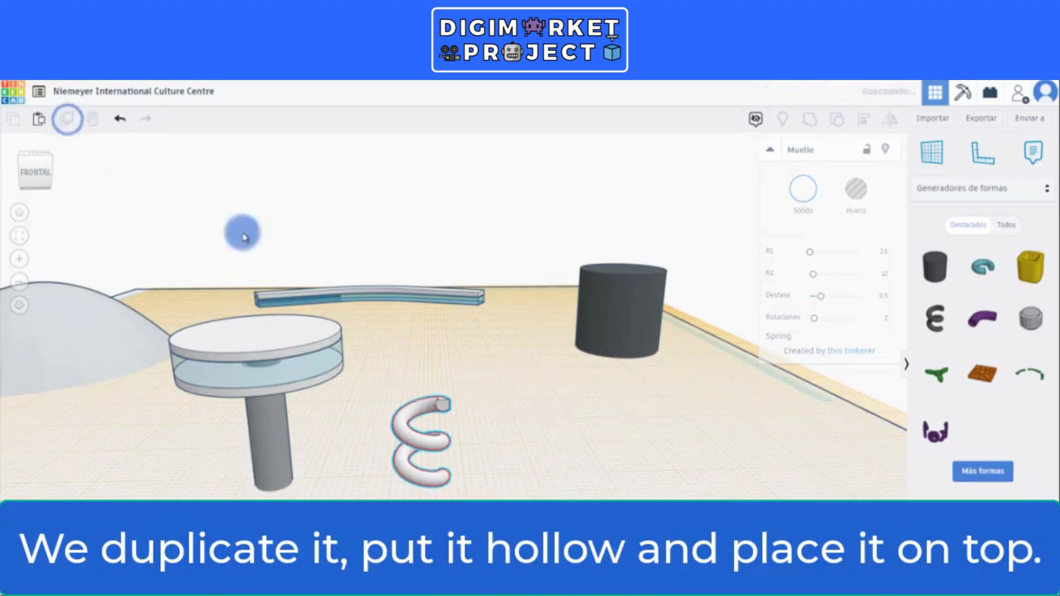
left_click_drag(422, 364, 421, 363)
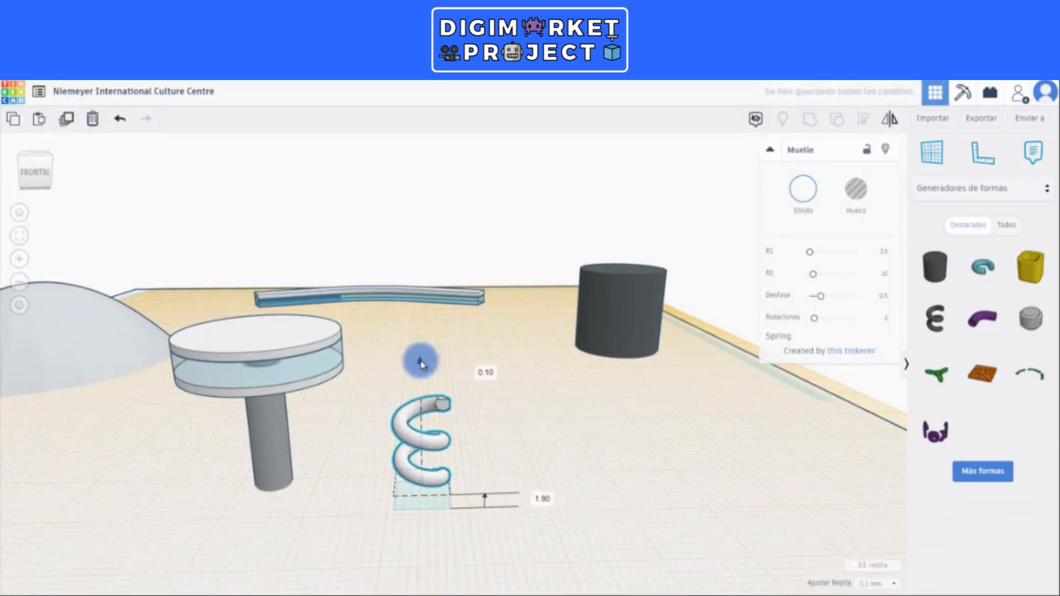
left_click(859, 187)
Step: Group the solid spring with its hole copy to carve out a spiral ramp
right_click_drag(668, 469, 580, 449)
left_click(813, 122)
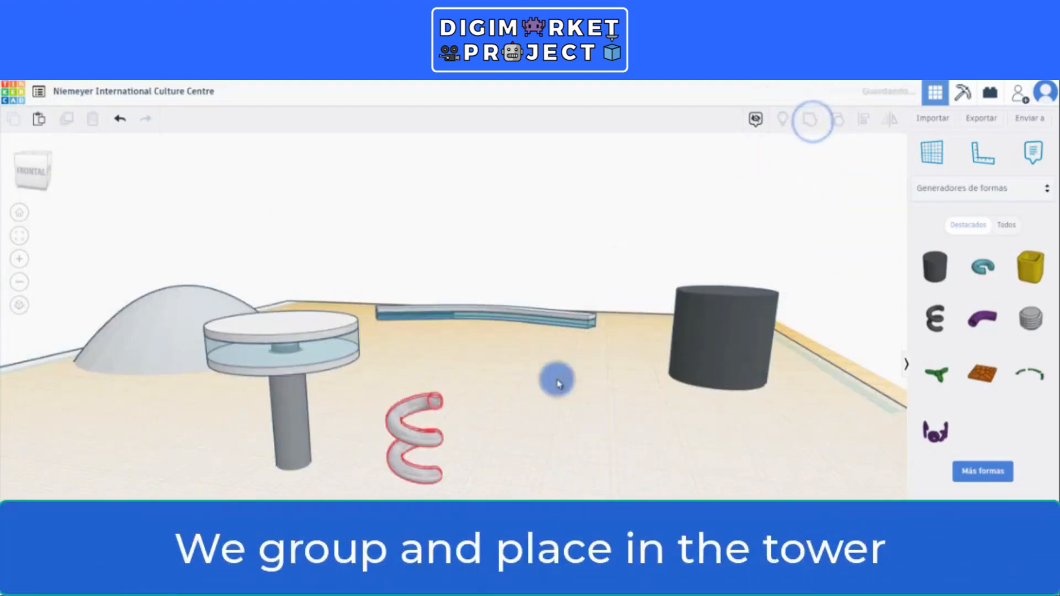
mouse_move(485, 470)
right_mouse_down()
mouse_move(374, 473)
mouse_move(503, 477)
right_mouse_up()
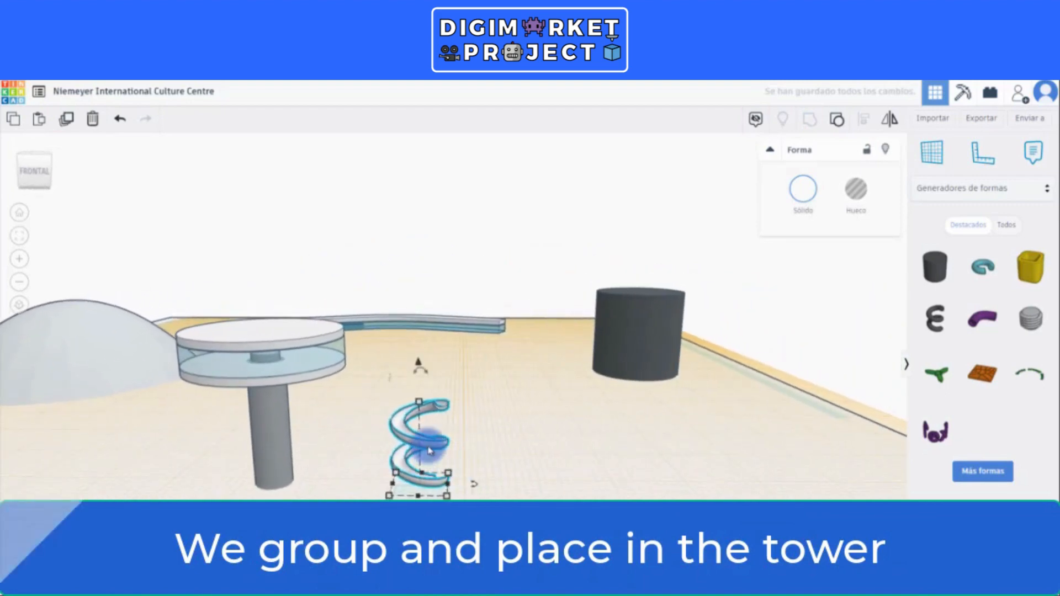
Step: Move the carved spiral ramp onto the tower so that it wraps around the column
left_click_drag(423, 439, 266, 440)
key("f")
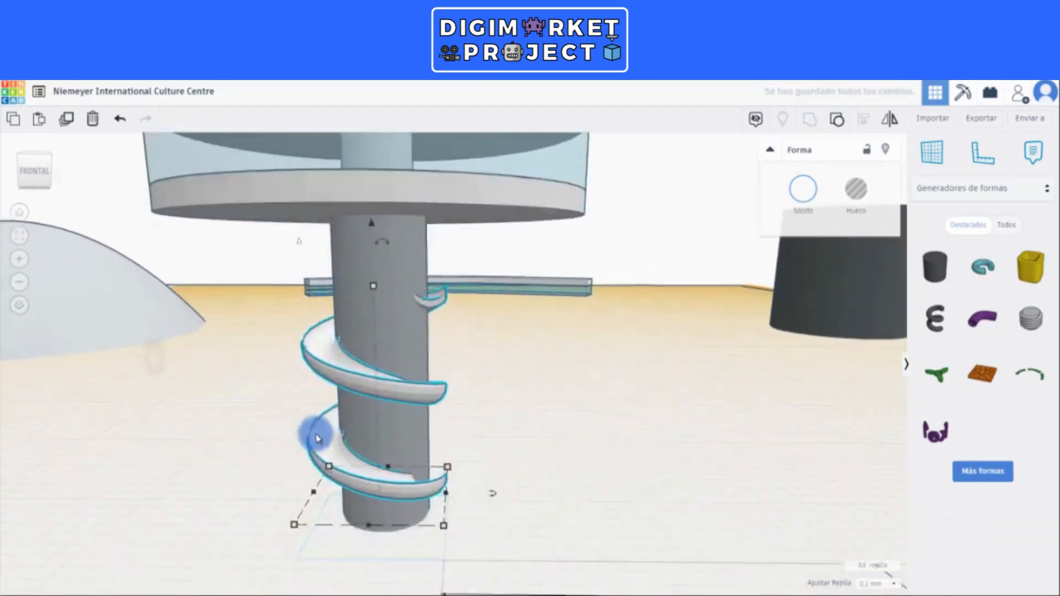
scroll(561, 445, "down", 3)
right_click_drag(572, 452, 519, 468)
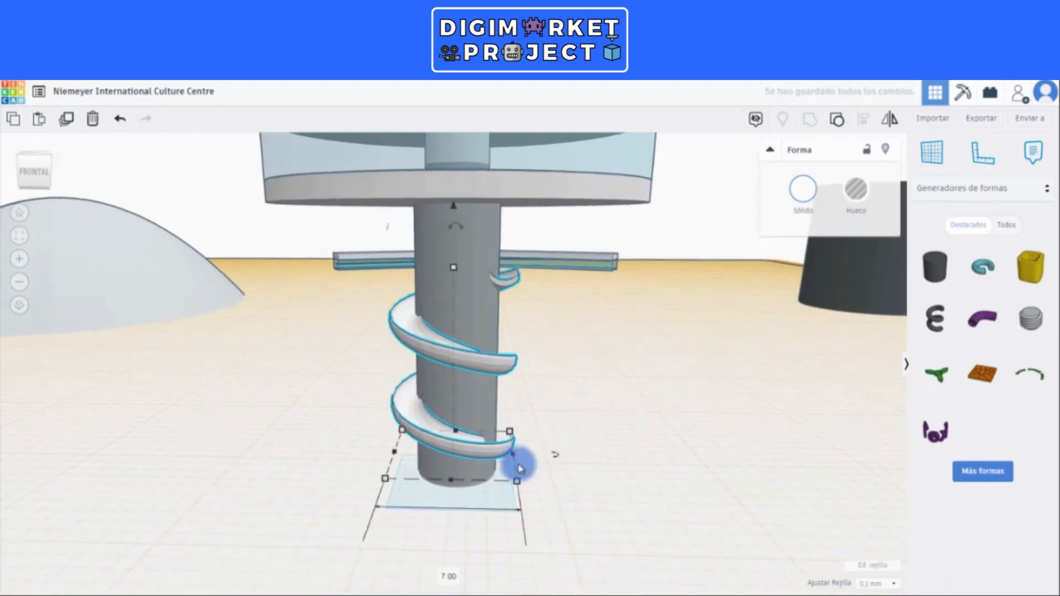
Step: Enlarge the spiral ramp's footprint to 7.80 mm and stretch its height to about 14.60 mm, up towards the tower's disc
left_click_drag(518, 489, 526, 492)
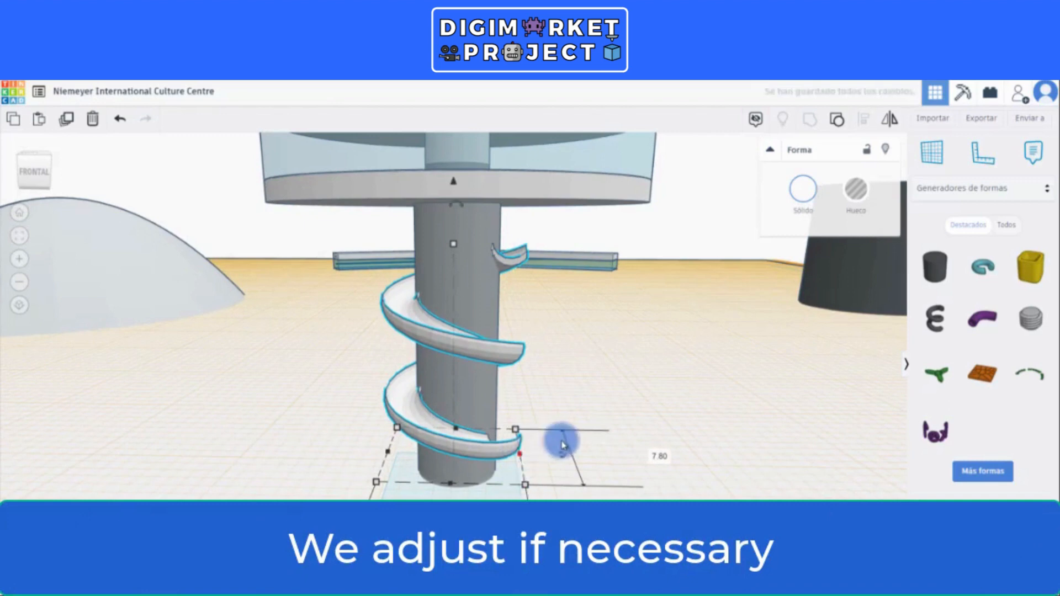
right_click_drag(562, 445, 440, 268)
left_click_drag(455, 250, 450, 200)
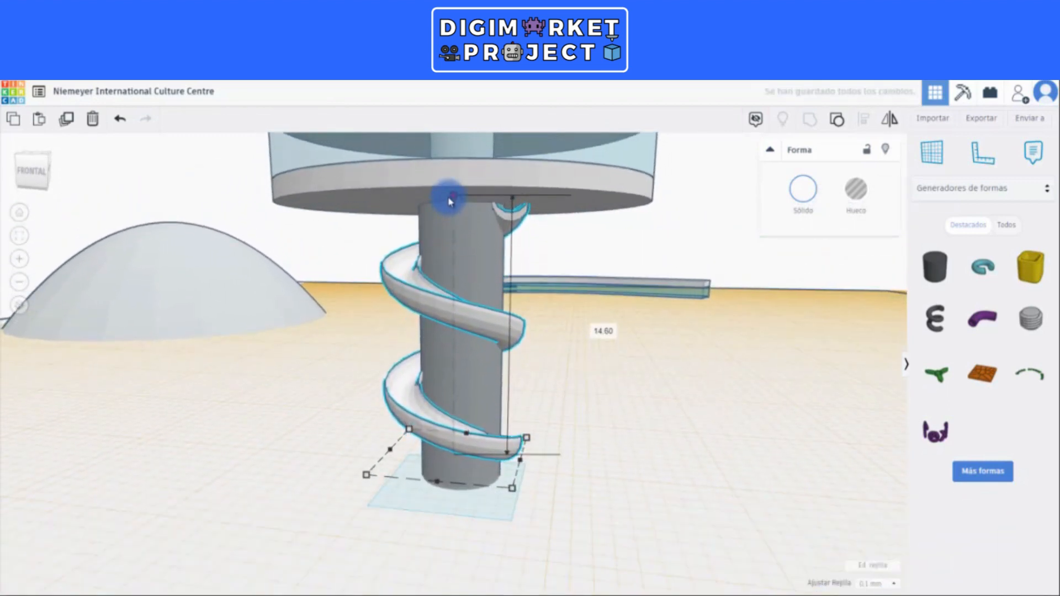
Step: Stretch the spiral ramp's height to 16.70 mm, up towards the underside of the tower's disc
left_click_drag(454, 138, 450, 170)
right_click_drag(575, 350, 488, 324)
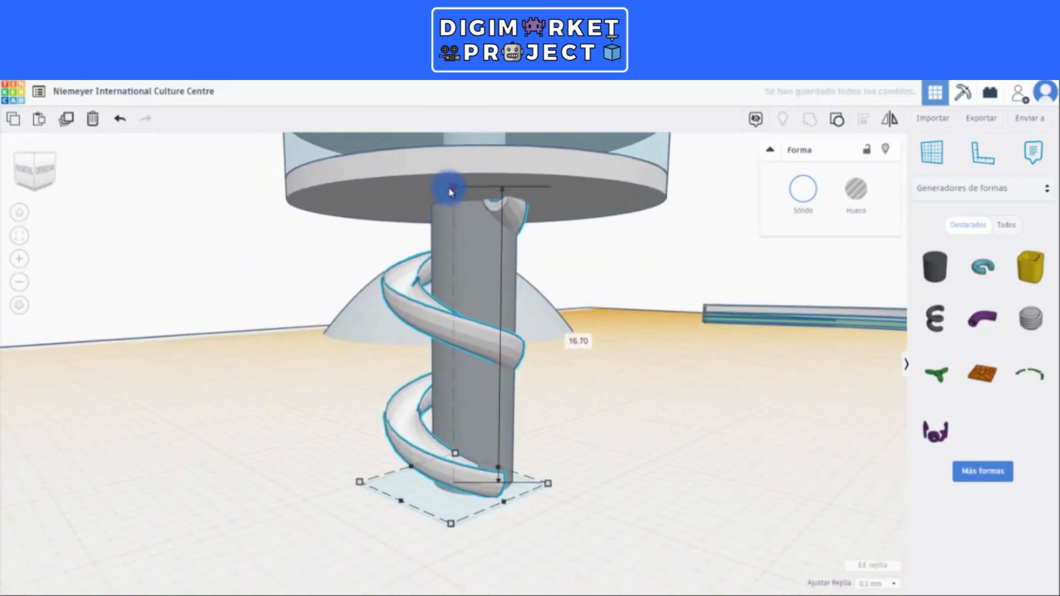
mouse_move(661, 461)
right_mouse_down()
mouse_move(679, 475)
mouse_move(611, 474)
mouse_move(637, 447)
mouse_move(642, 455)
right_mouse_up()
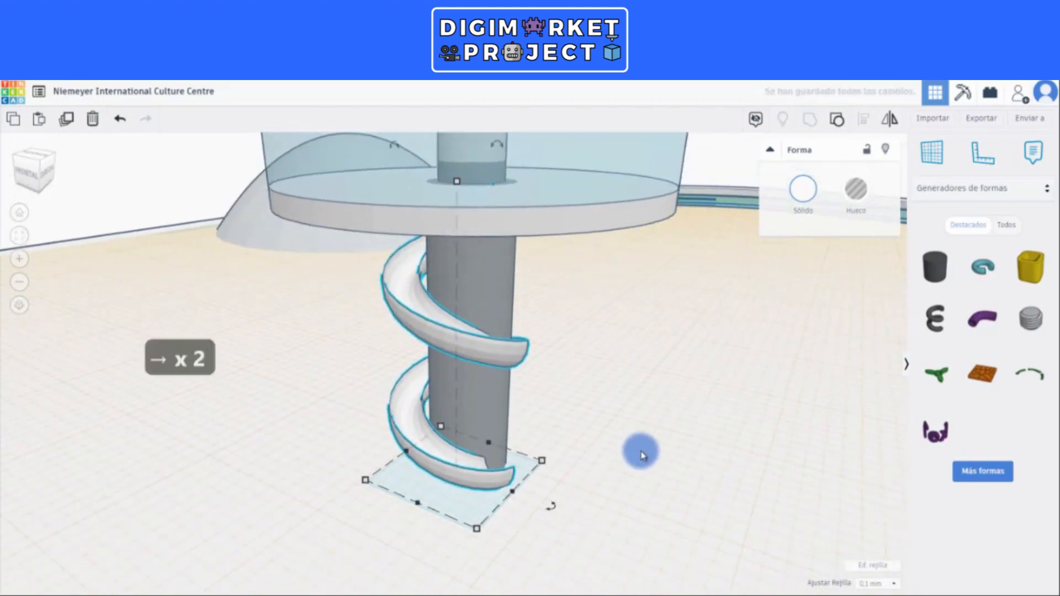
Step: Nudge the spiral ramp in small increments until it wraps evenly around the tower column
key("Up")
key("Up")
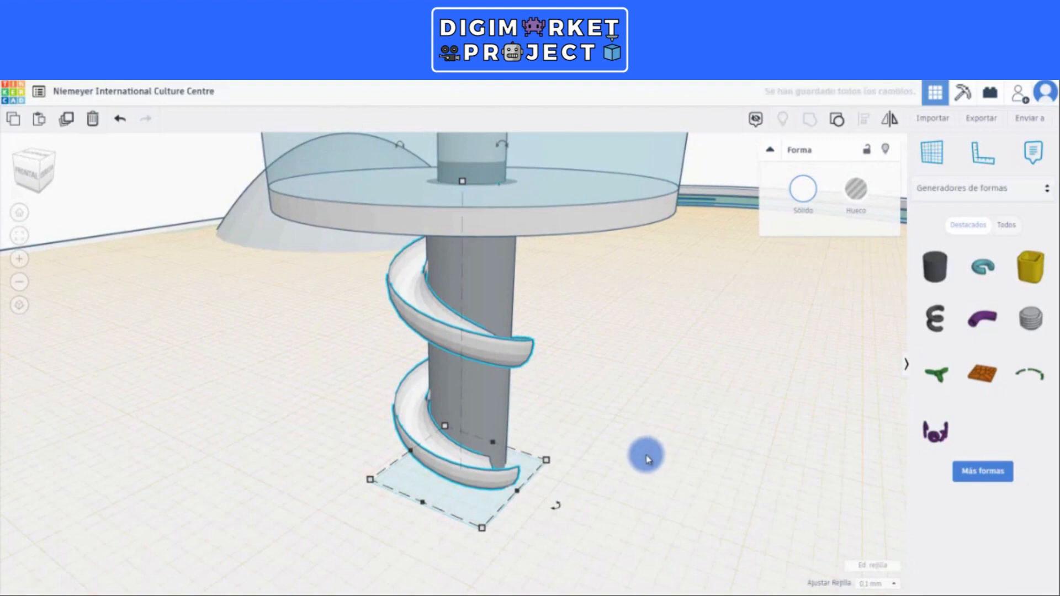
right_click_drag(622, 445, 526, 432)
left_click(837, 583)
right_click_drag(690, 465, 442, 494)
key("Right")
key("Right")
key("Right")
key("Right")
key("Down")
key("Right")
key("Right")
key("Right")
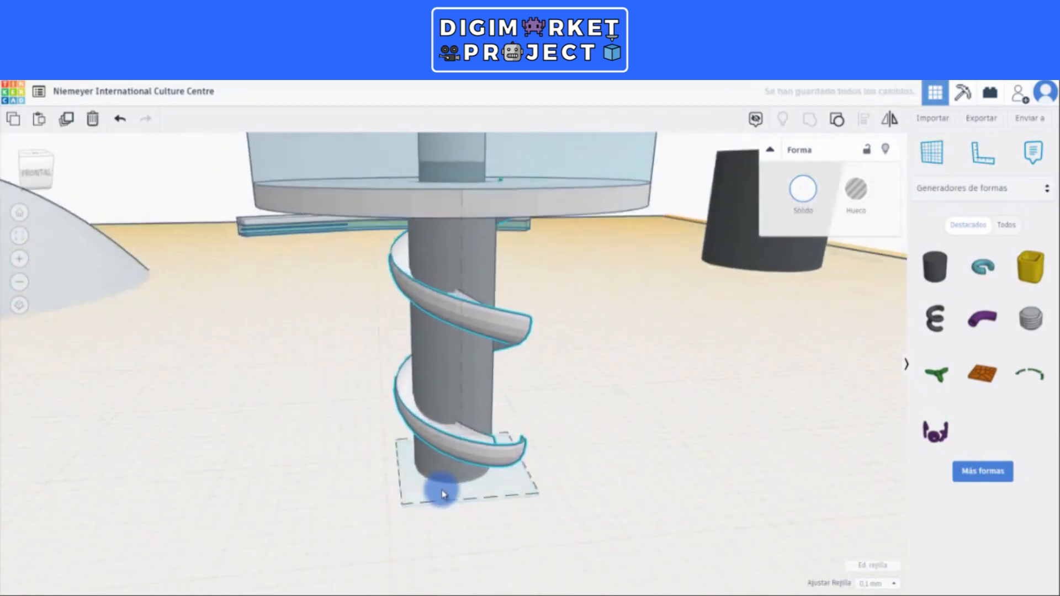
Step: Add an Extrusion cylinder from the shape generators near the plate's far corner and rotate it 90° onto its side
scroll(436, 470, "down", 4)
right_click_drag(515, 461, 524, 473)
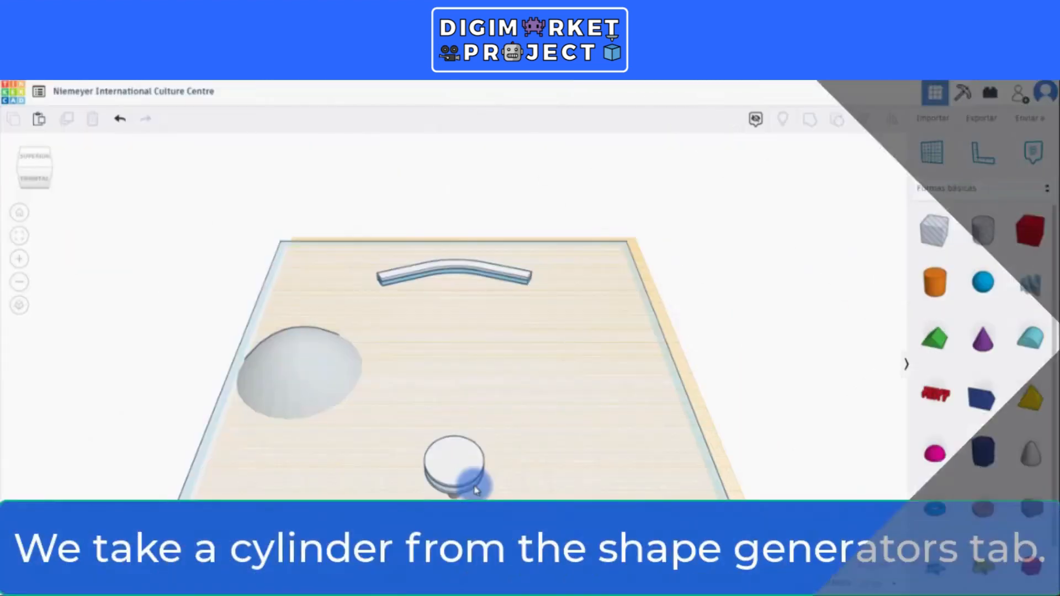
left_click(1042, 189)
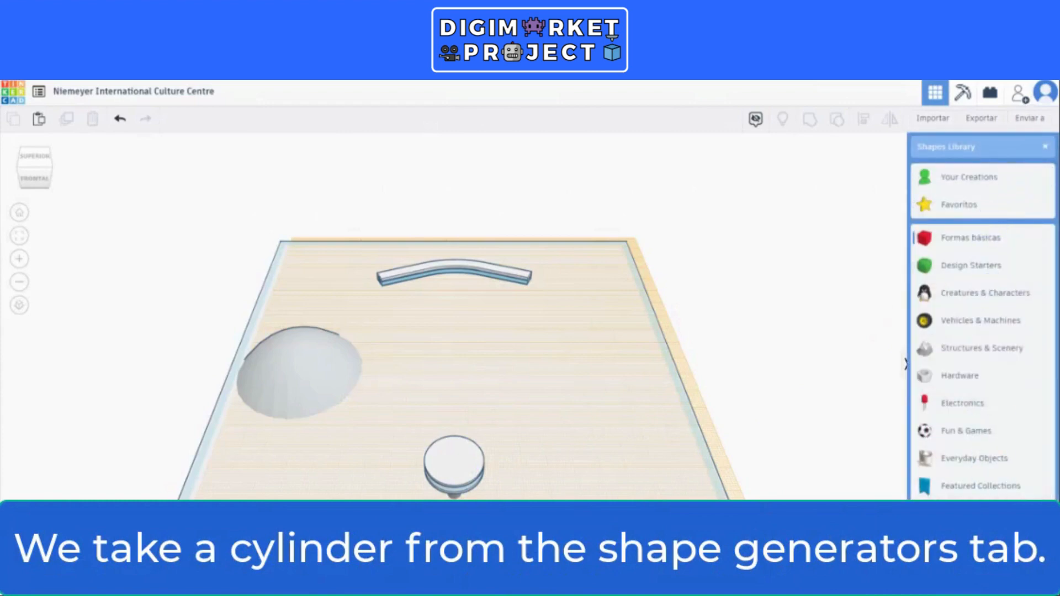
left_click(974, 514)
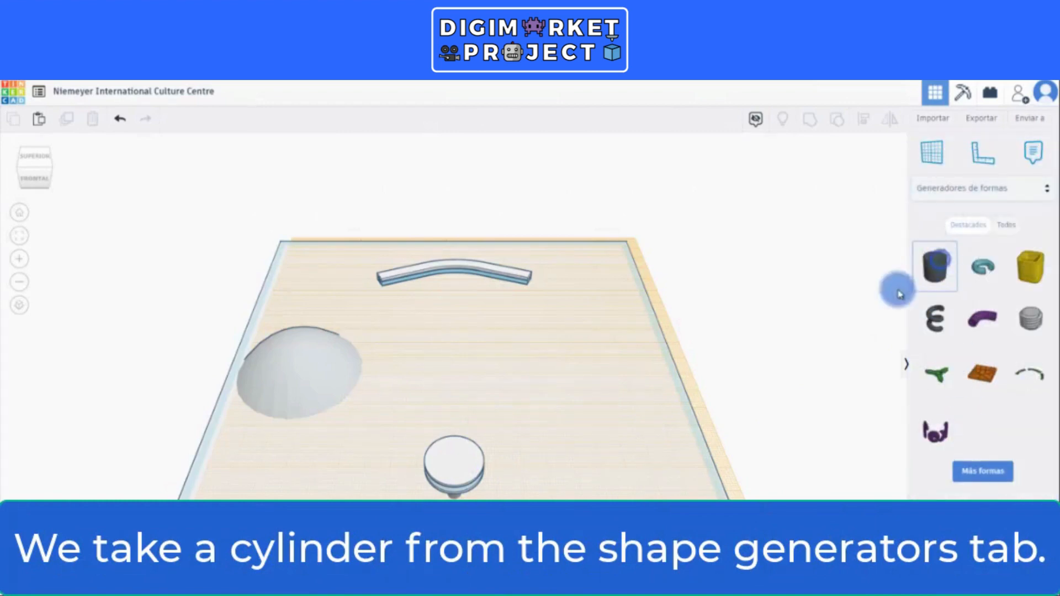
left_click_drag(900, 295, 606, 365)
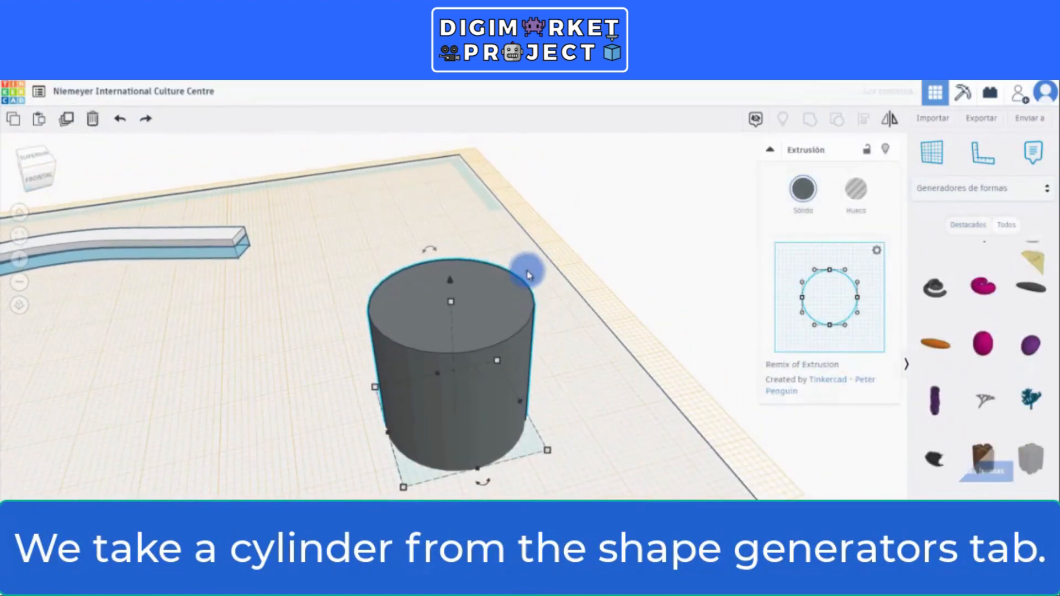
left_click_drag(529, 275, 438, 214)
left_click_drag(437, 214, 438, 214)
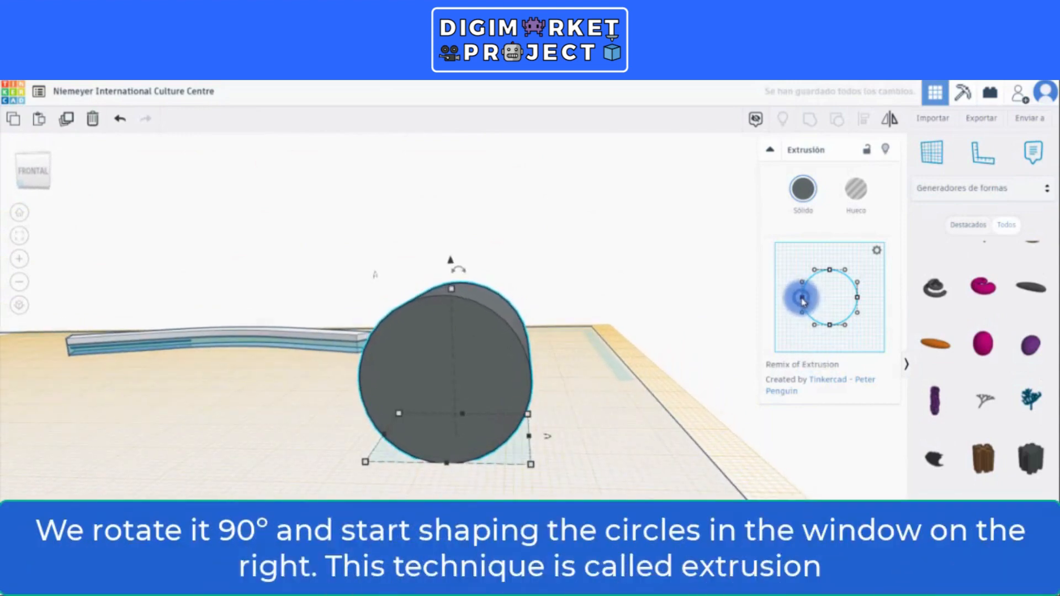
Step: Reshape the extrusion's circular profile by pushing one side slightly inward and pulling the opposite side out into a tapered tail
left_click_drag(803, 299, 813, 297)
right_click_drag(729, 339, 652, 473)
left_click_drag(860, 303, 888, 282)
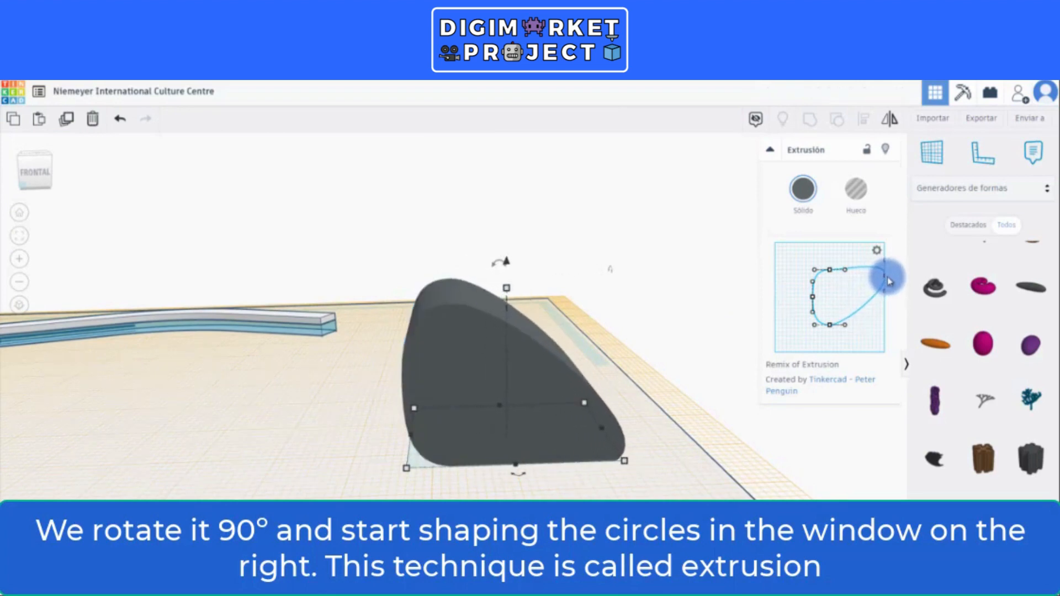
Step: Reposition the tapered extrusion beside the curved building and widen it to about 39 mm
right_click_drag(620, 456, 508, 453)
left_click_drag(456, 416, 370, 417)
right_click_drag(554, 500, 608, 489)
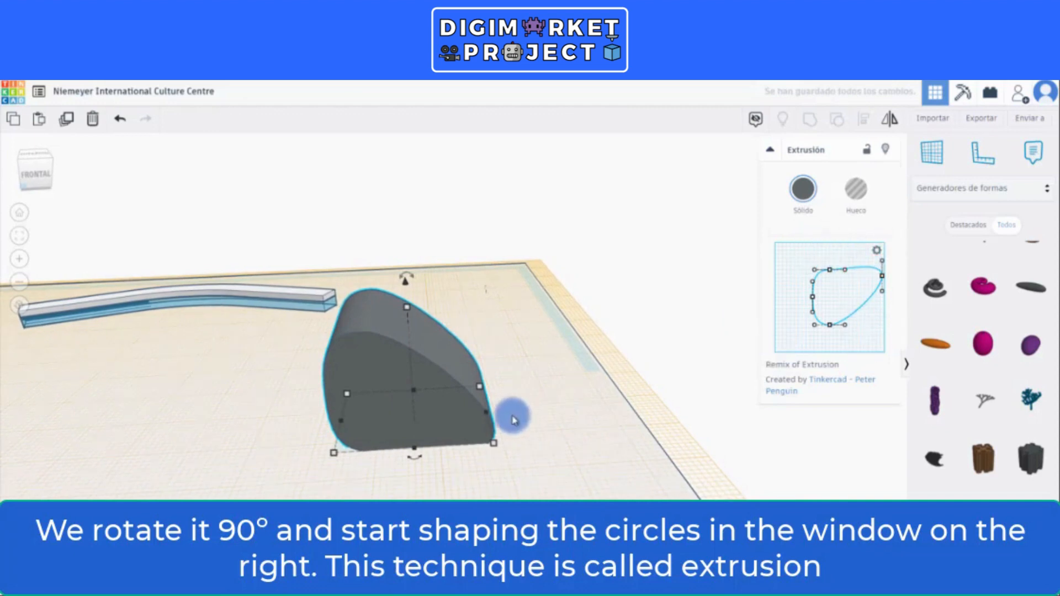
left_click_drag(489, 420, 519, 423)
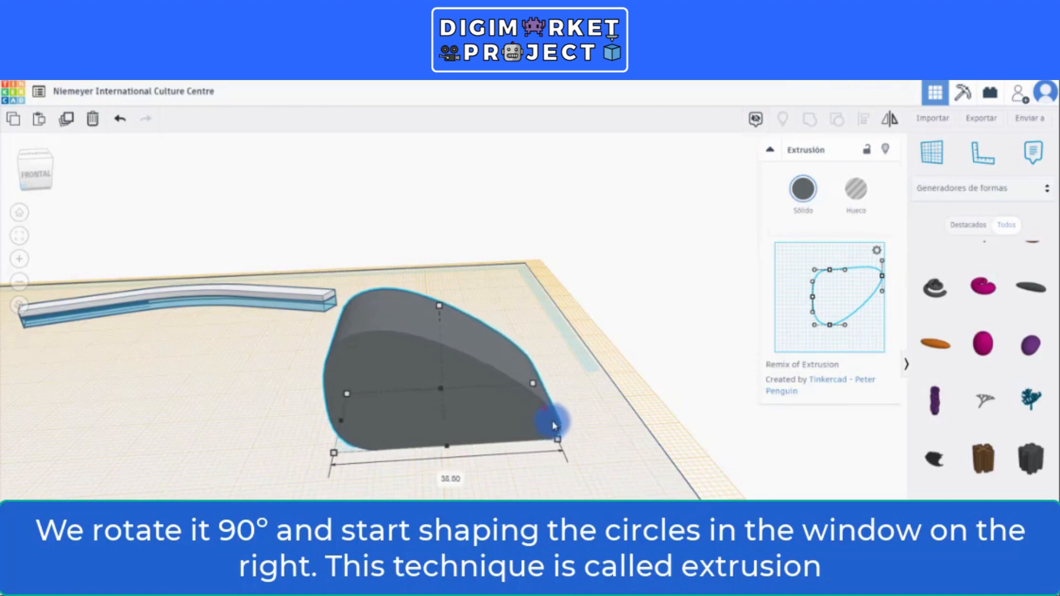
right_click_drag(499, 492, 456, 423)
Step: Shift the tapered extrusion and lengthen its body to about 58 mm along the plate's edge
left_click_drag(456, 422, 479, 424)
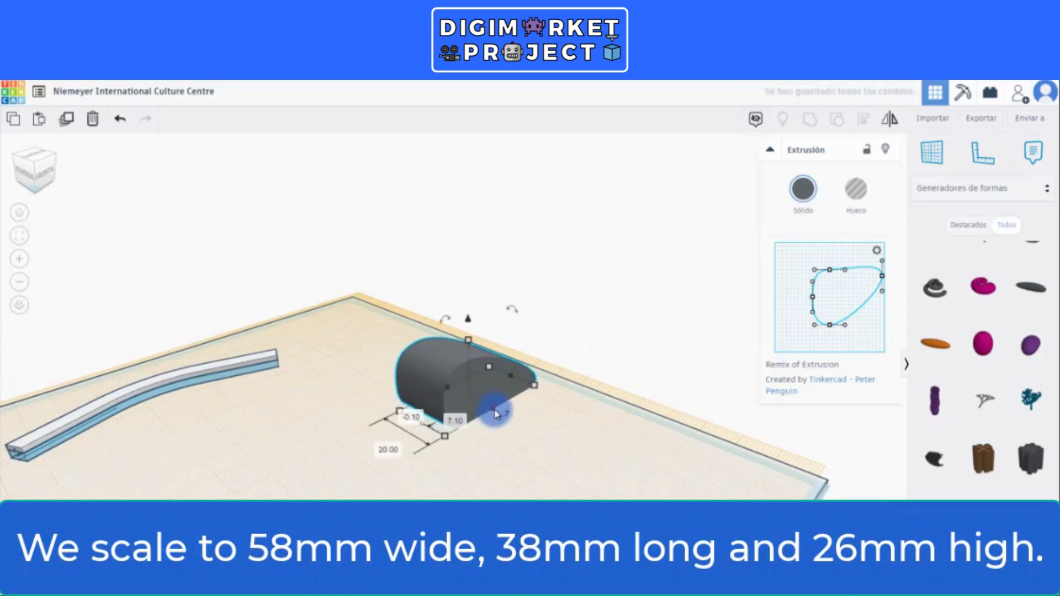
right_click_drag(548, 459, 518, 530)
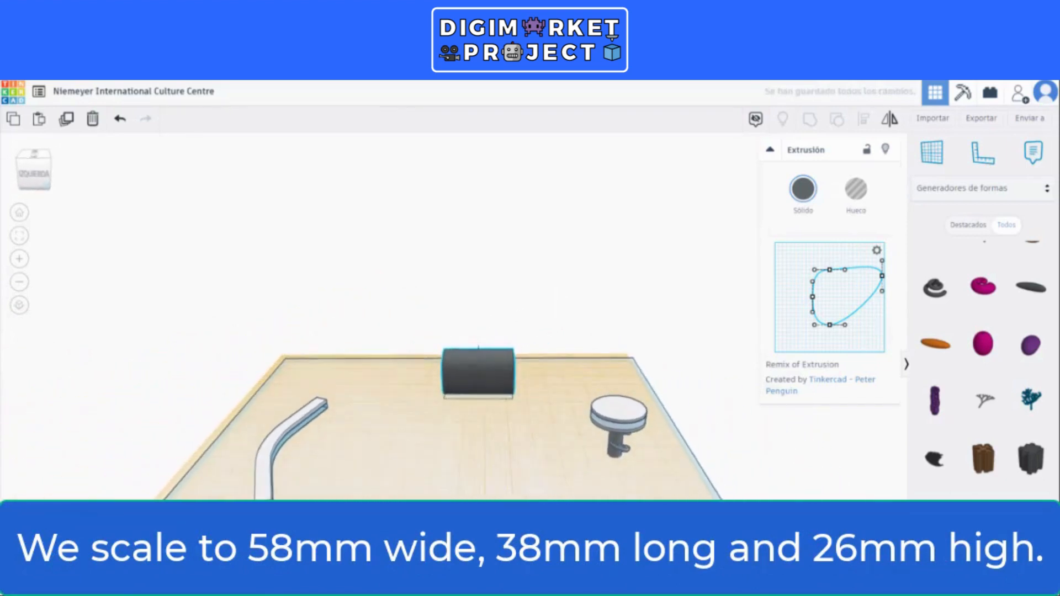
scroll(508, 440, "up", 3)
right_click_drag(497, 455, 437, 443)
left_click_drag(432, 442, 425, 442)
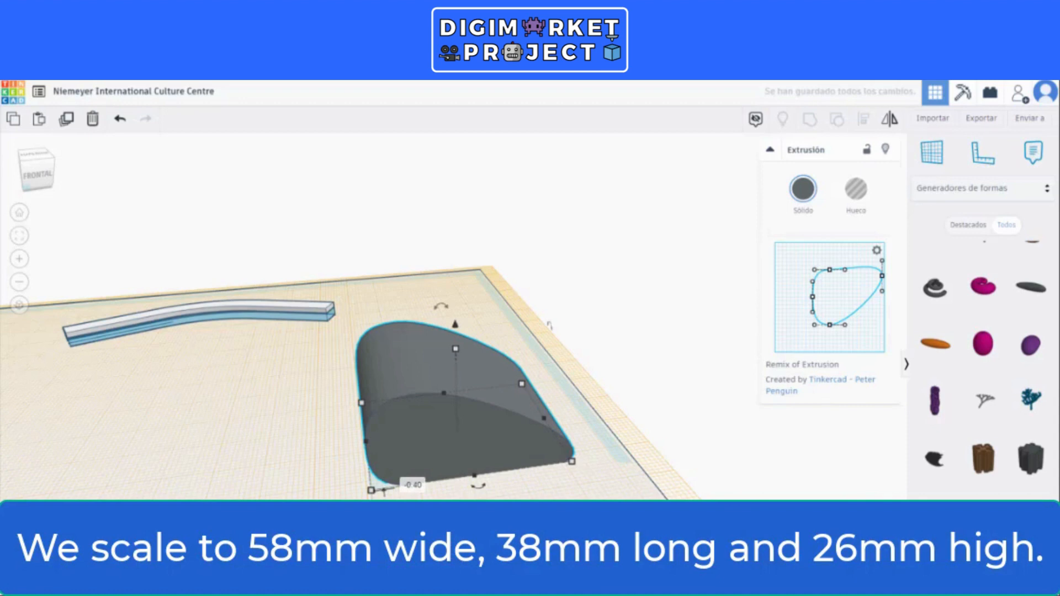
Step: Adjust the curve points on the profile's blunt side and widen the extrusion to 43.75 mm
right_click_drag(527, 459, 459, 433)
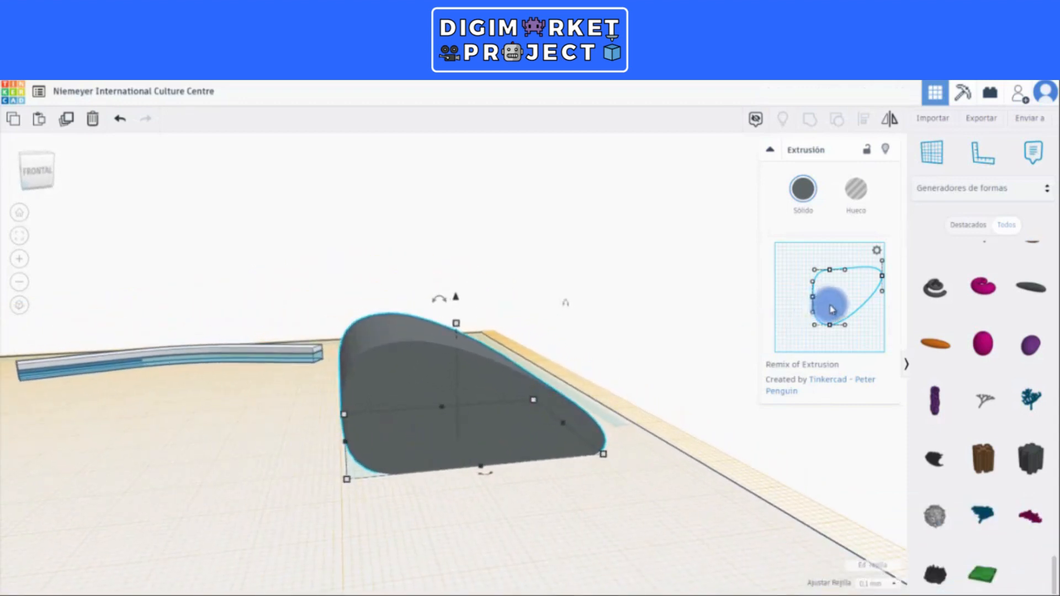
left_click_drag(813, 317, 816, 319)
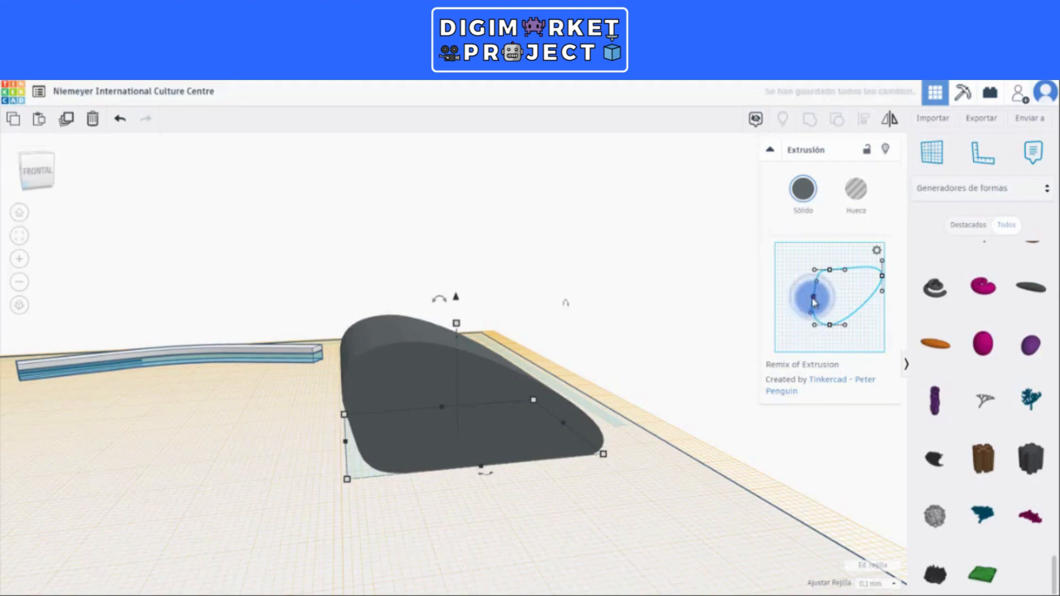
left_click_drag(813, 303, 811, 287)
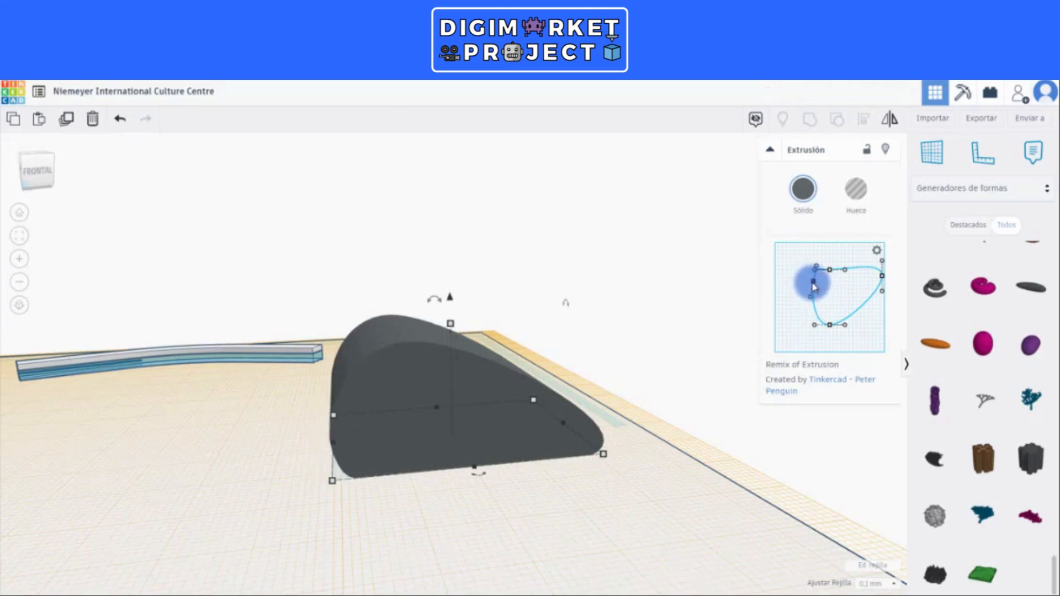
right_click_drag(617, 339, 557, 413)
left_click_drag(559, 435, 581, 438)
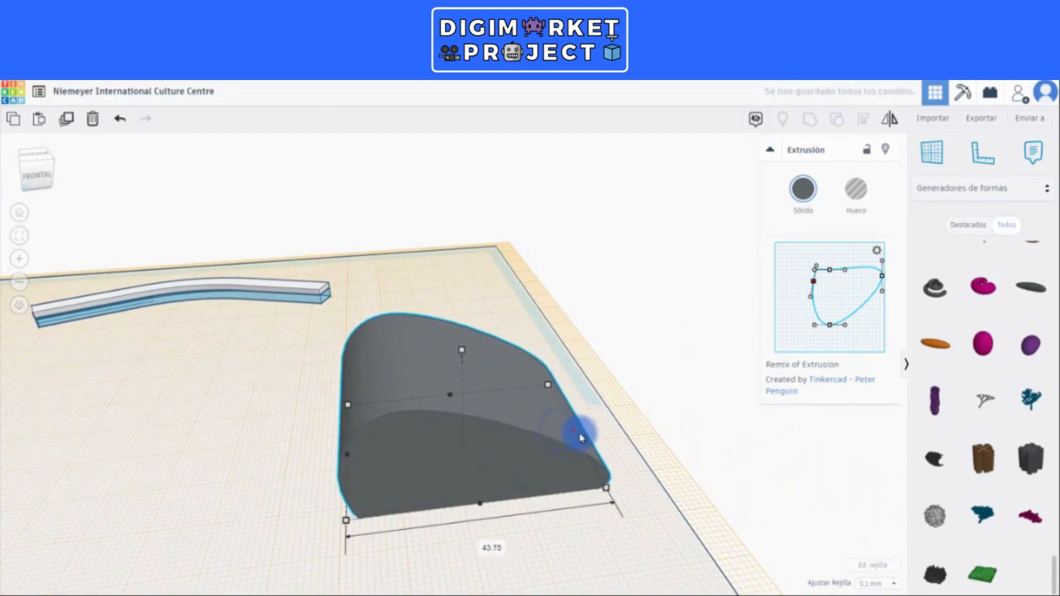
Step: Duplicate the tapered extrusion and shift the copy about 9 mm out of its front face
right_click_drag(582, 439, 530, 339)
left_click(66, 119)
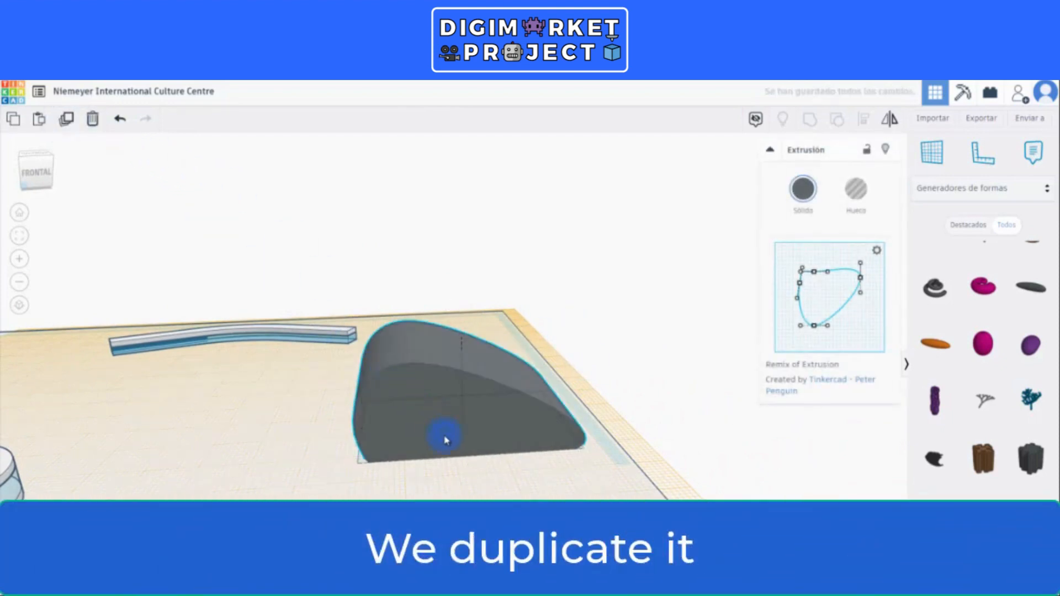
left_click_drag(446, 440, 449, 455)
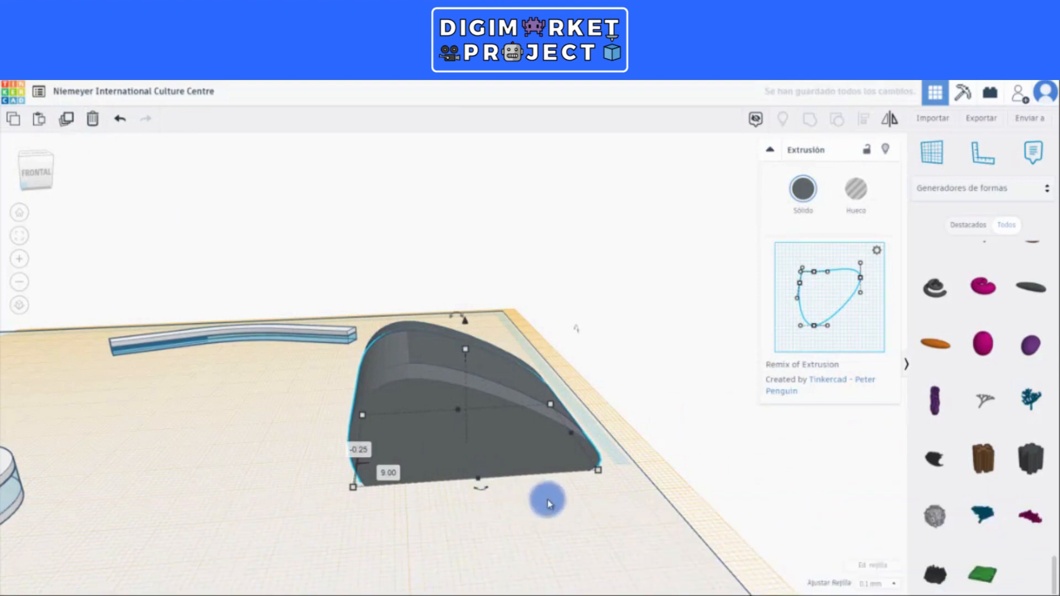
Step: Shrink the front copy proportionally, thin its depth to 6.31 mm and turn it into a hole
left_click_drag(600, 474, 436, 458, "shift")
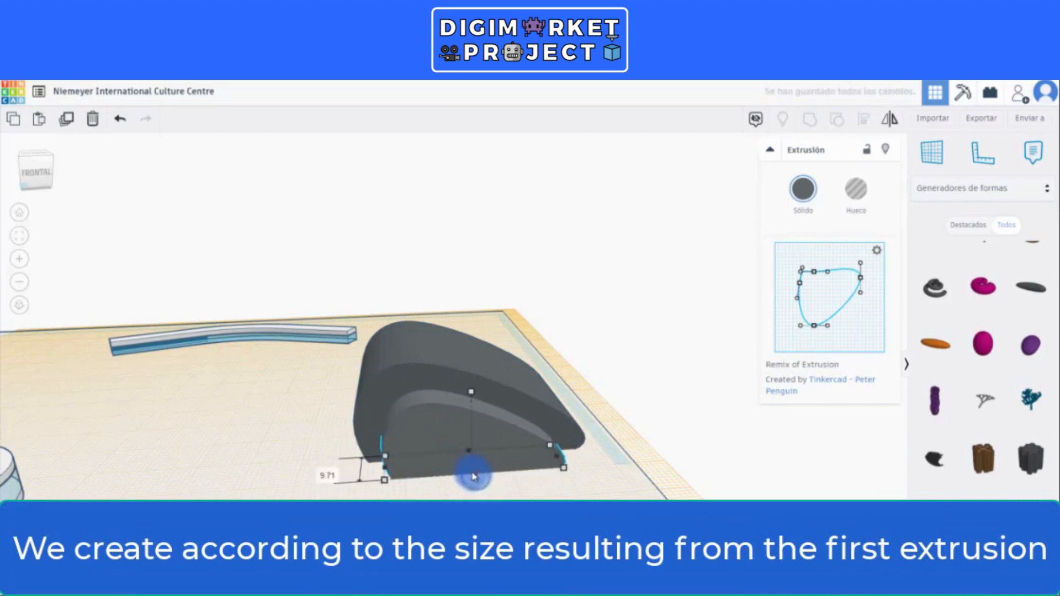
left_click_drag(473, 477, 470, 471)
left_click(865, 204)
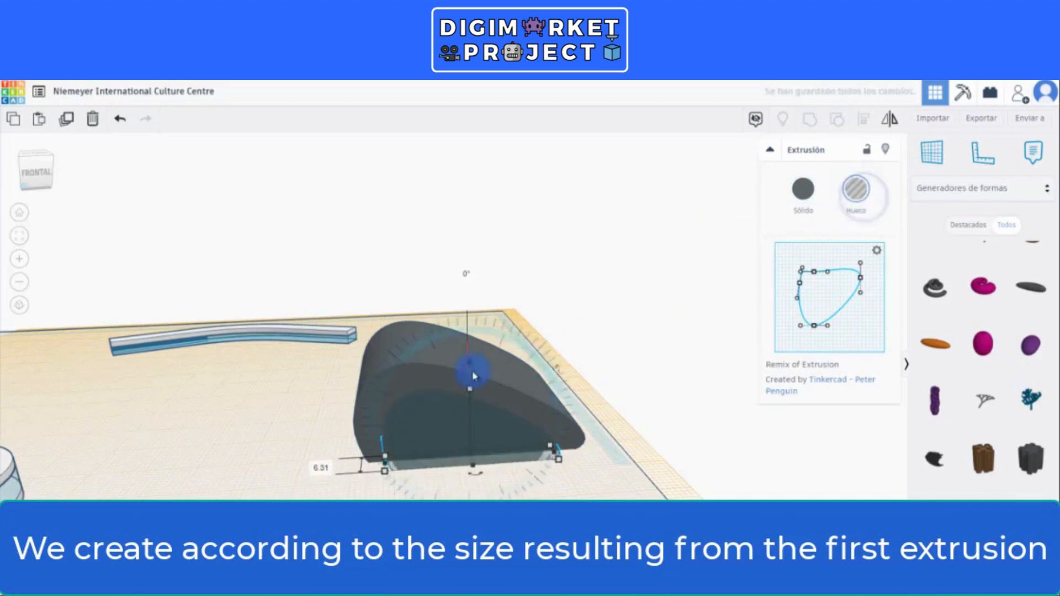
Step: Duplicate the small hole shape and set one of the two aside in front of the building
scroll(447, 484, "up", 2)
key("ctrl+d")
scroll(440, 478, "down", 3)
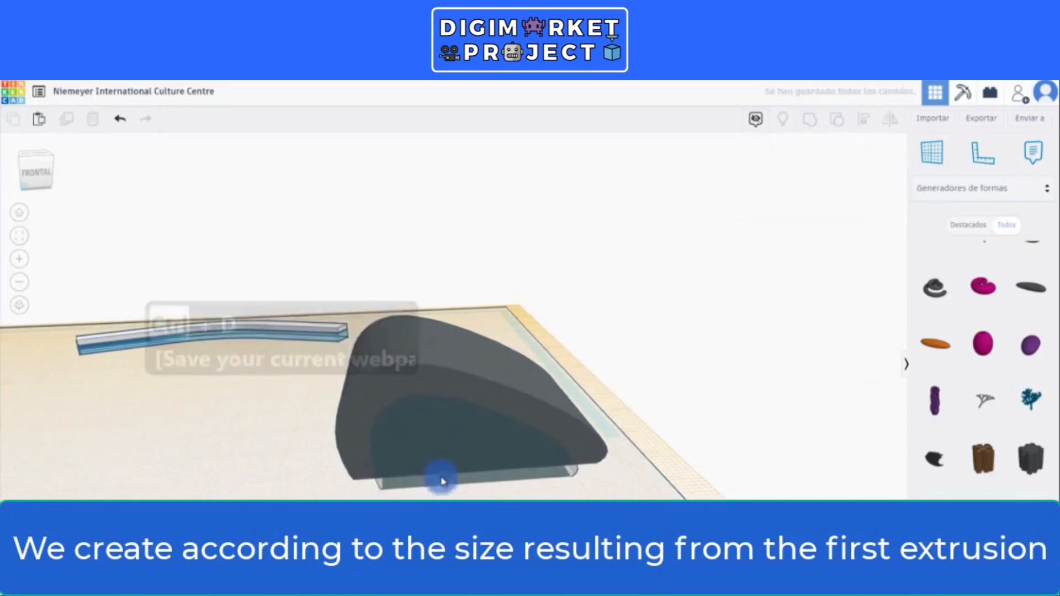
left_click_drag(440, 444, 270, 497)
Step: Move the other hole shape 36.60 mm back into the front of the large extrusion
left_click(445, 450)
scroll(450, 450, "up", 3)
scroll(457, 467, "down", 3)
left_click_drag(478, 540, 454, 433)
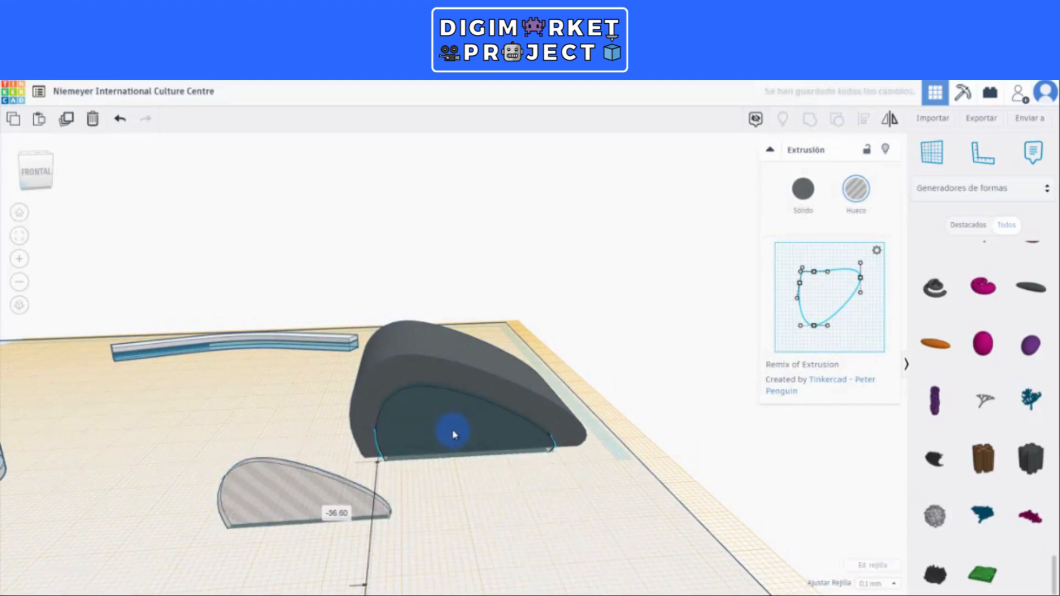
Step: Make the larger spare hole shape solid yellow and fit it into the opening of the hollowed building
right_click_drag(454, 433, 591, 394)
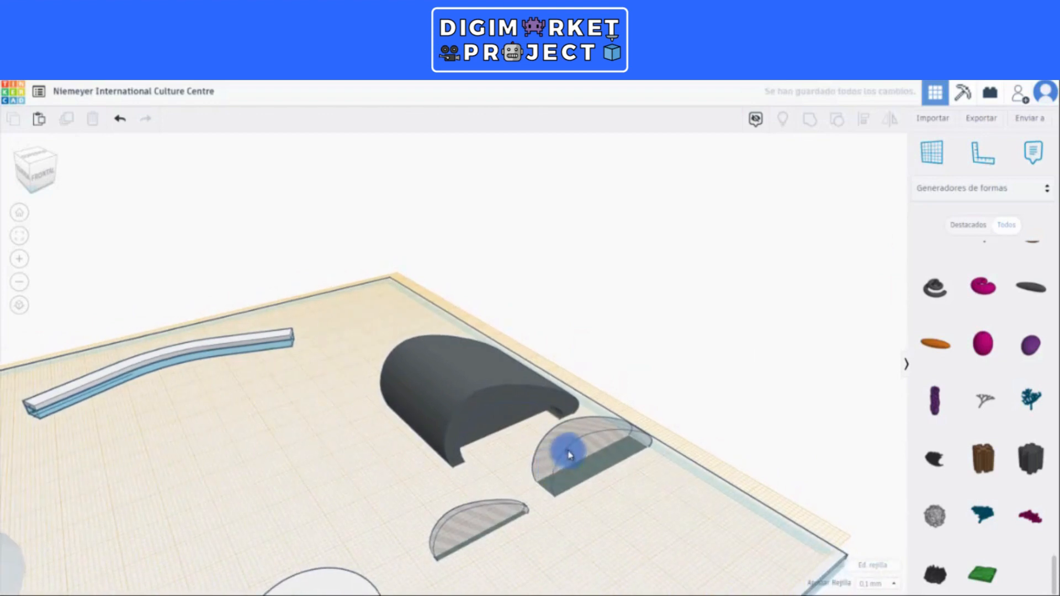
left_click_drag(568, 449, 500, 442)
left_click(788, 208)
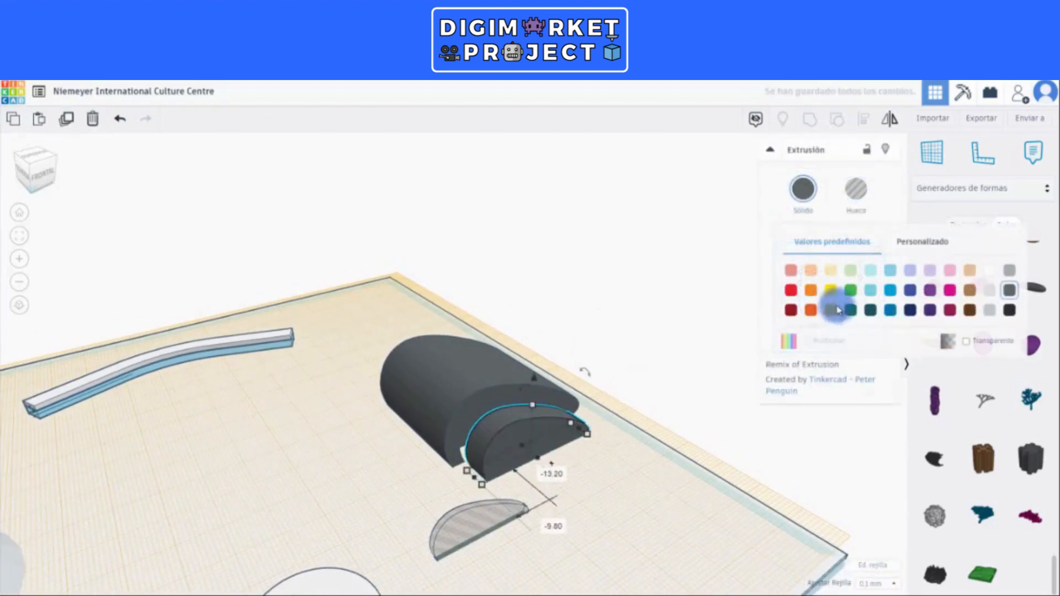
left_click(838, 303)
left_click_drag(513, 449, 479, 443)
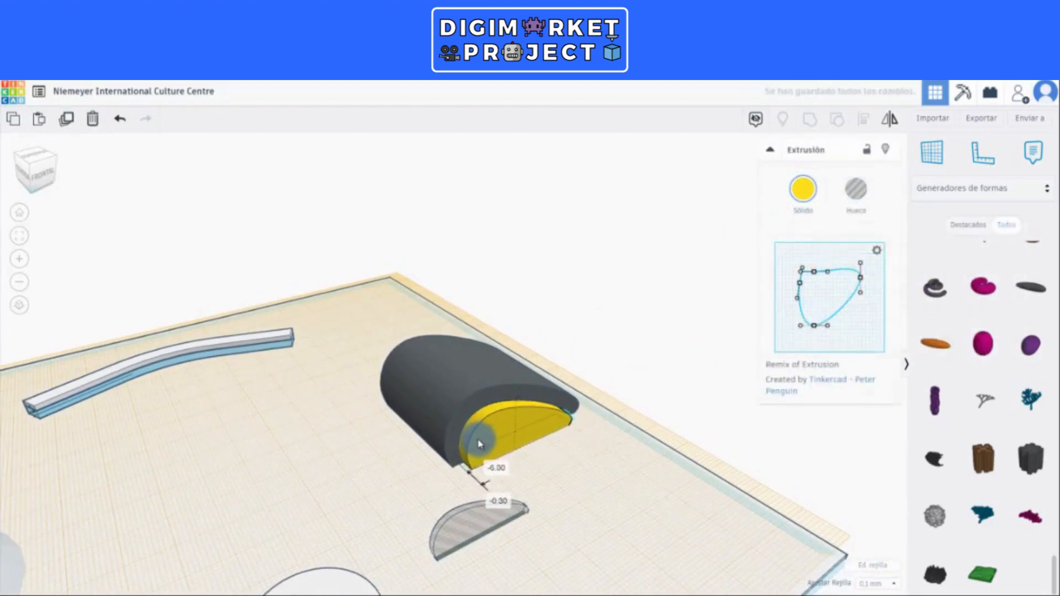
Step: Colour the hollowed building shell white
left_click(442, 393)
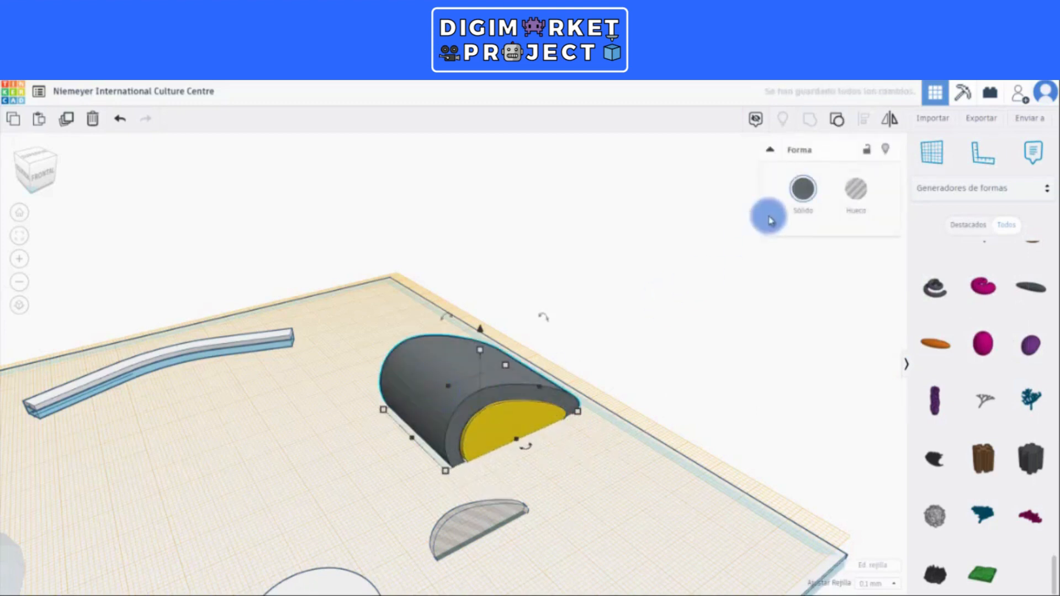
left_click(802, 189)
left_click(992, 276)
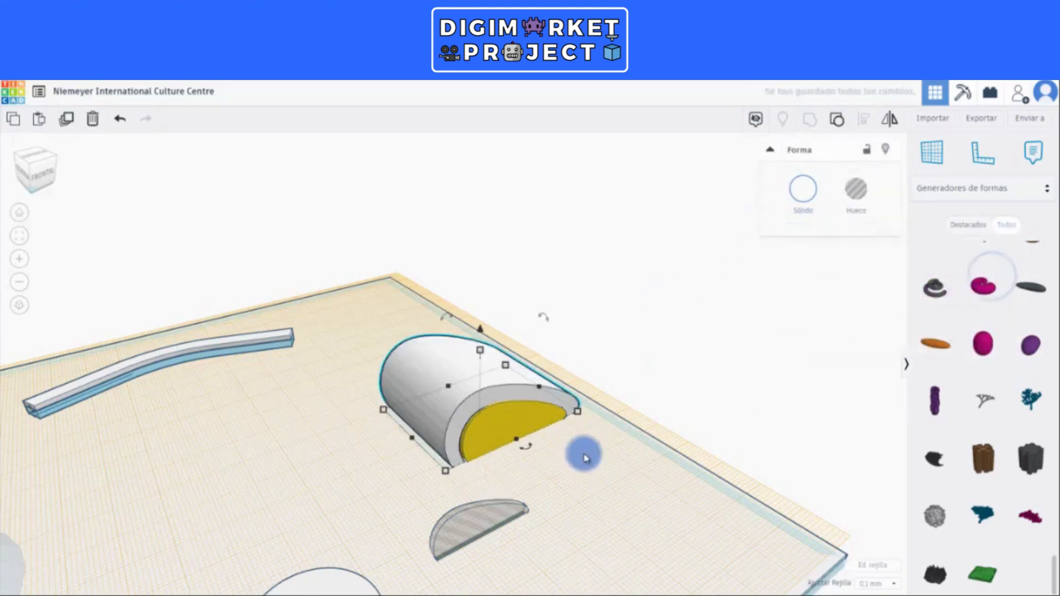
Step: Nudge the white shell sideways to close the gap beside the yellow infill
right_click_drag(580, 452, 525, 467)
scroll(504, 475, "up", 5)
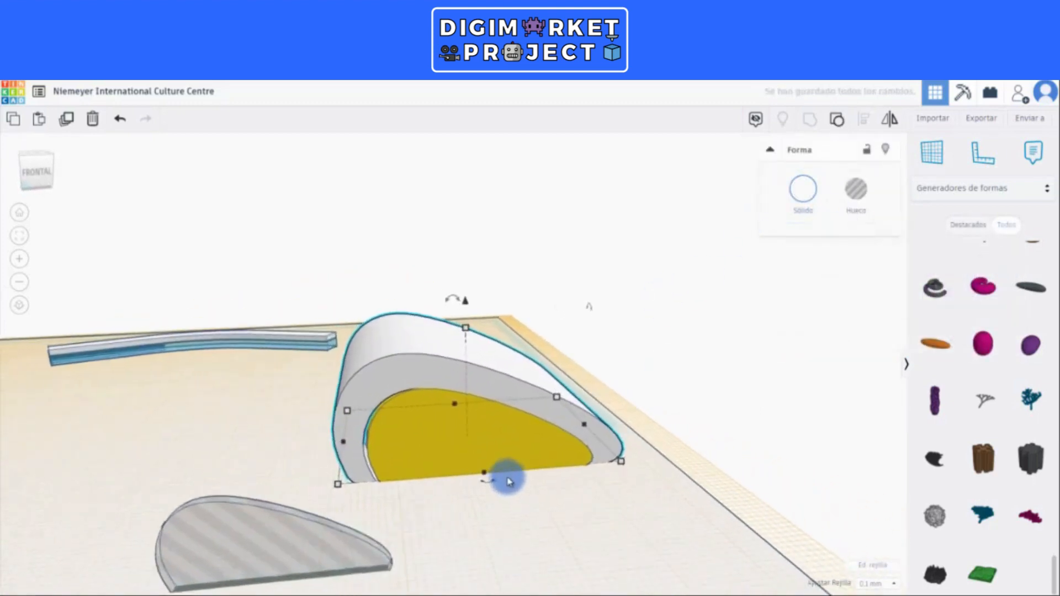
key("Right")
key("Right")
key("Right")
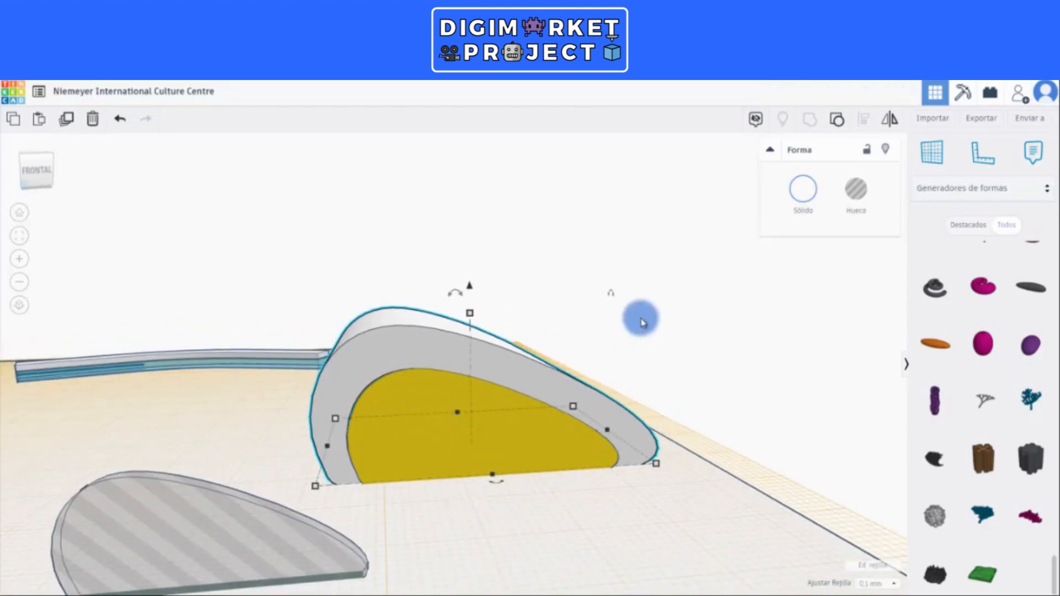
Step: Select the yellow infill and nudge it slightly deeper into the white shell's opening
right_click_drag(592, 494, 493, 503)
left_click(494, 504)
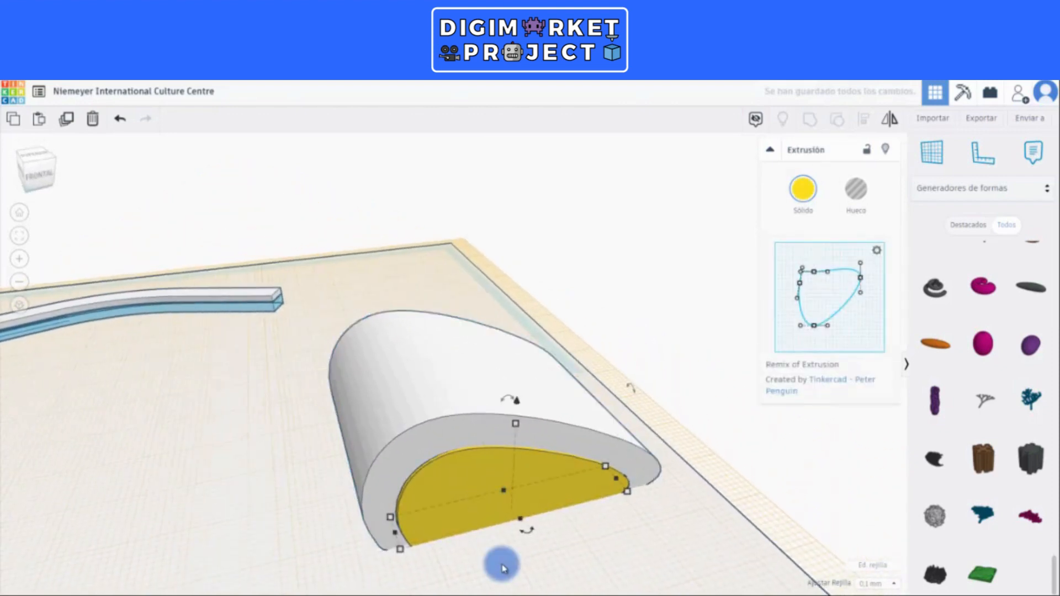
key("Up")
key("Up")
key("Up")
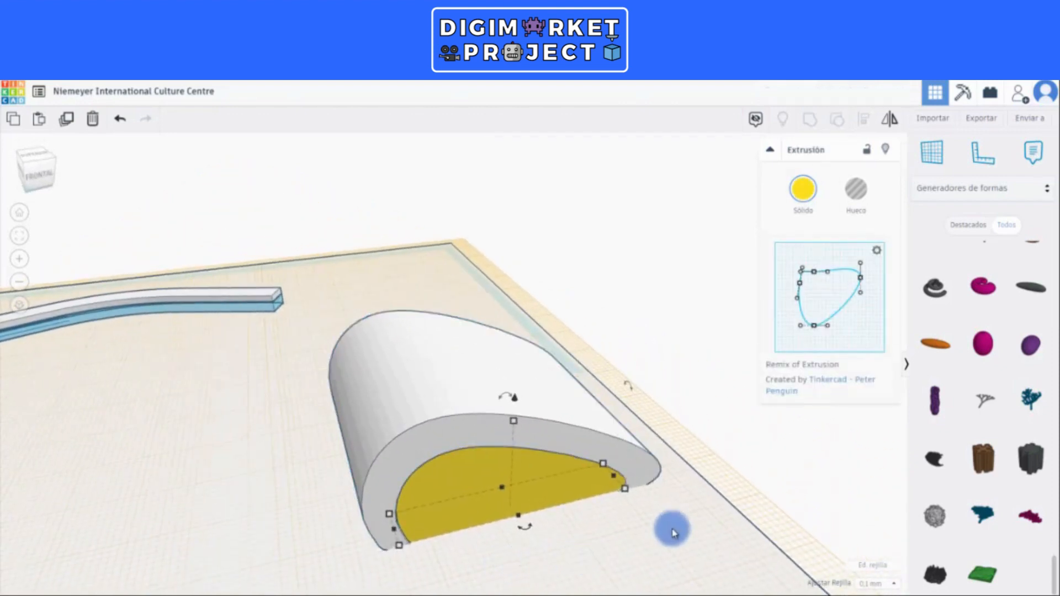
right_click_drag(764, 464, 656, 487)
right_click_drag(559, 504, 545, 448)
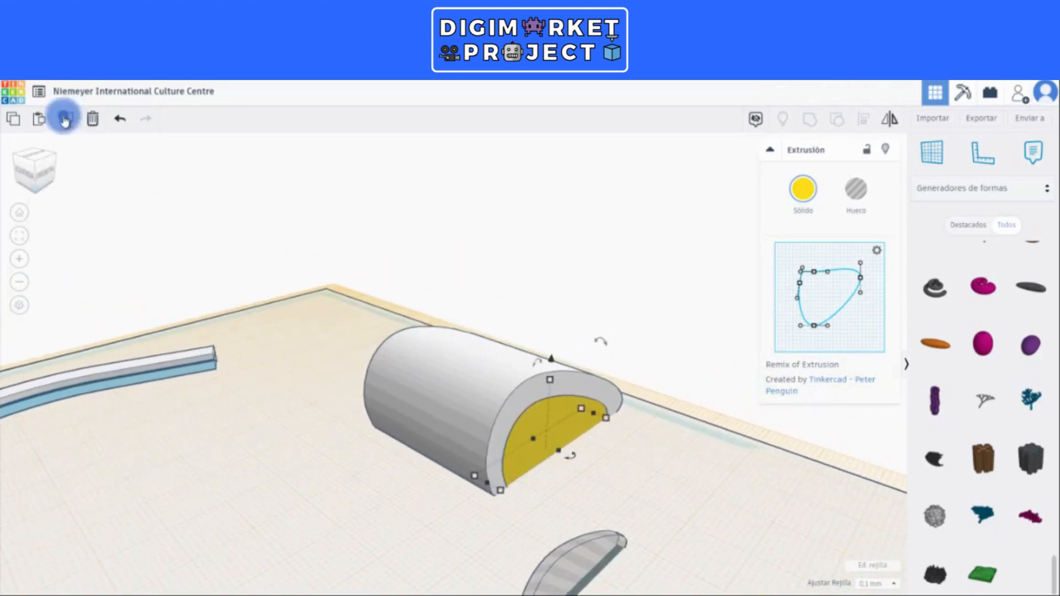
Step: Duplicate the yellow infill, move the copy to the white shell's opposite end, and fit it into that opening
right_click_drag(409, 428, 573, 441)
left_click_drag(487, 417, 396, 392)
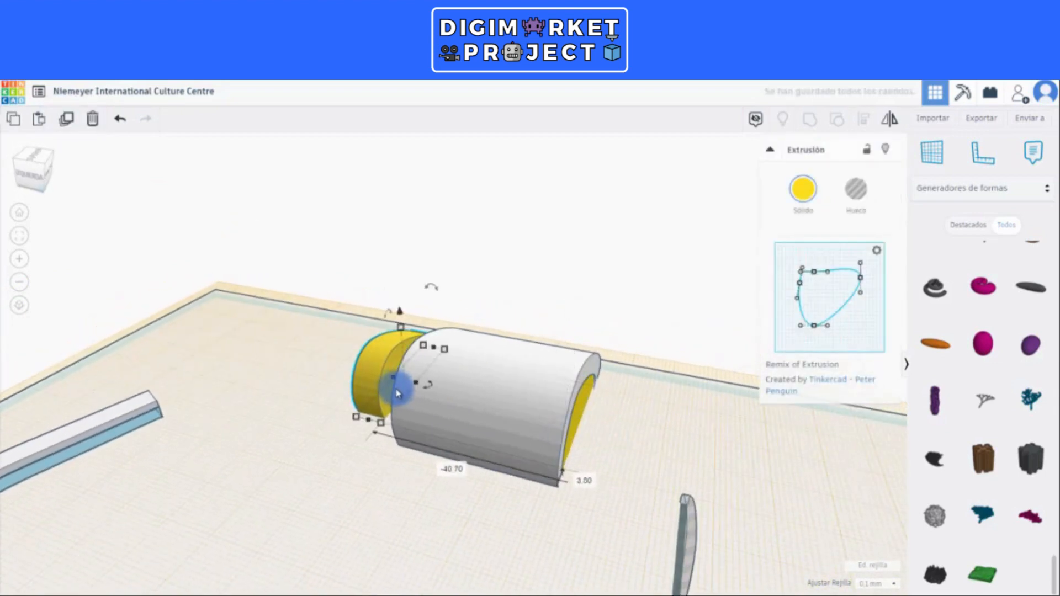
scroll(398, 386, "up", 20)
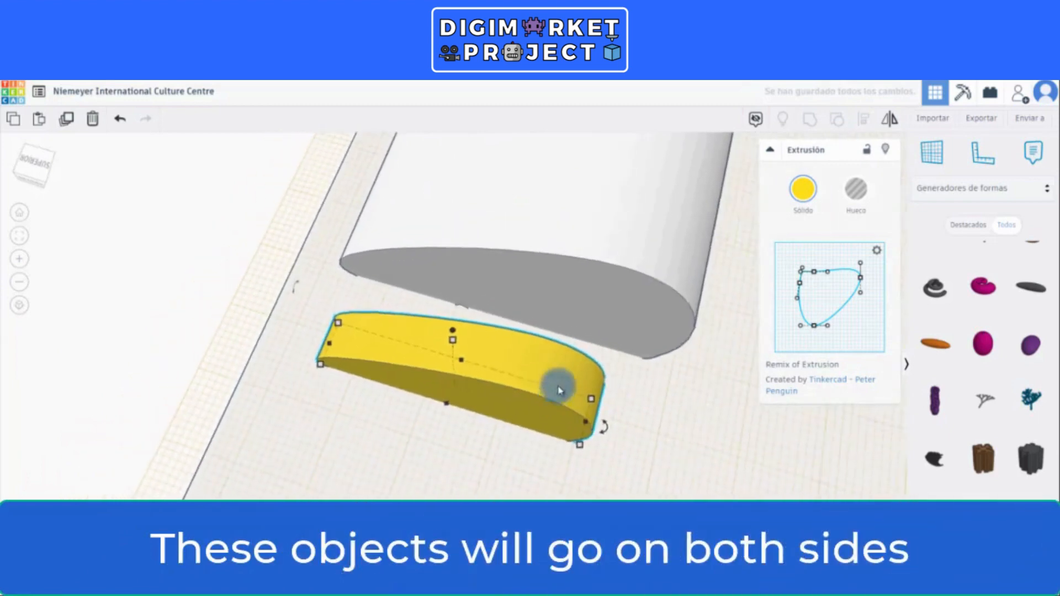
right_click_drag(559, 390, 596, 338)
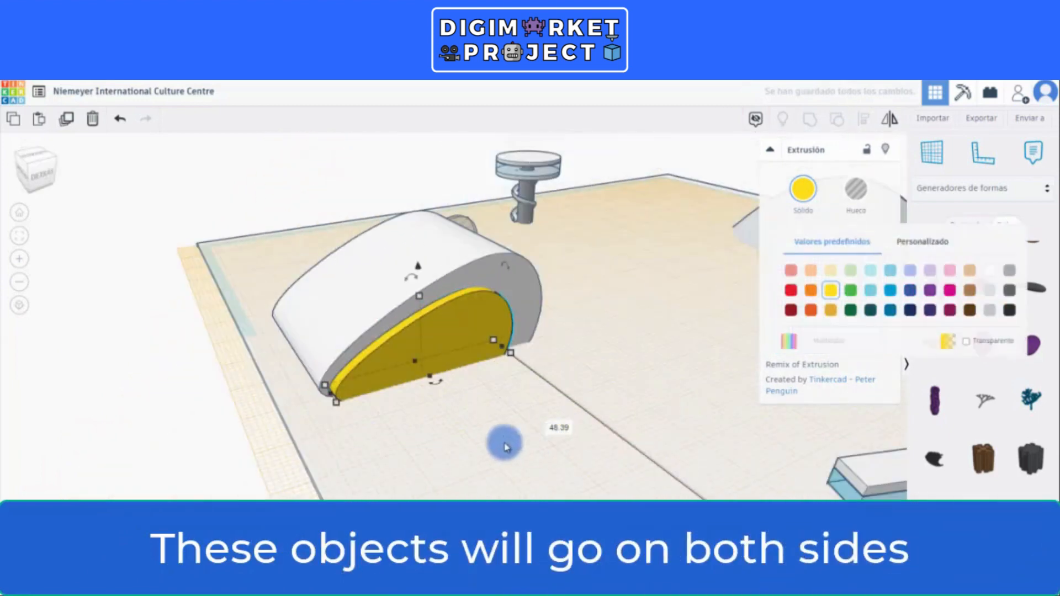
right_click_drag(468, 436, 417, 435)
scroll(463, 331, "up", 2)
left_click_drag(464, 326, 464, 321)
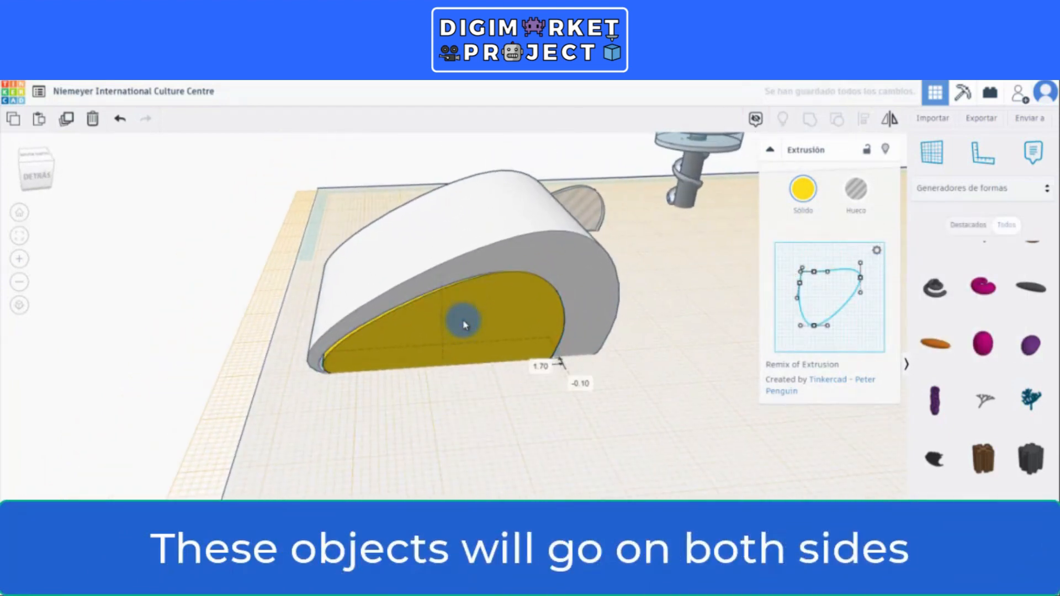
right_click_drag(426, 407, 459, 431)
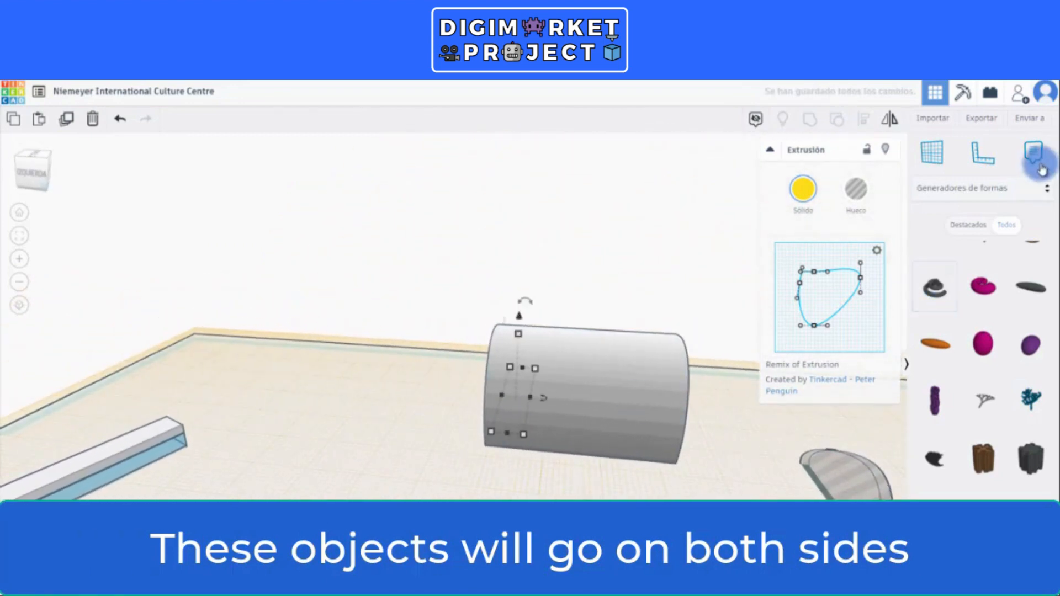
Step: Place a basic box 10 mm wide, 19 mm long and 3 mm high, and embed it as a red strip in the curved wall
left_click(1041, 188)
left_click(984, 251)
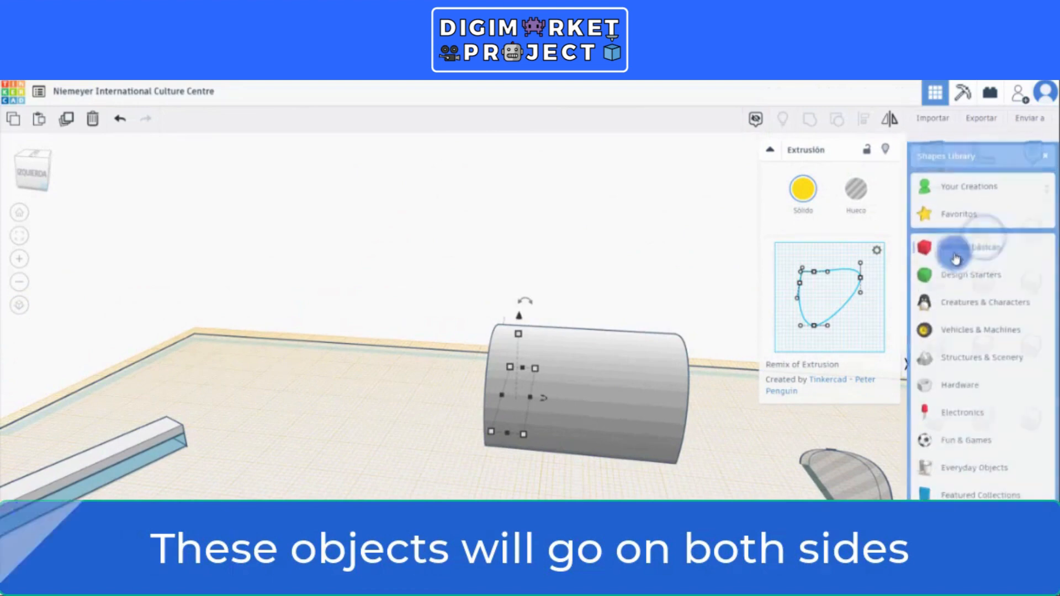
left_click_drag(1032, 230, 566, 488)
left_click_drag(570, 377, 566, 478)
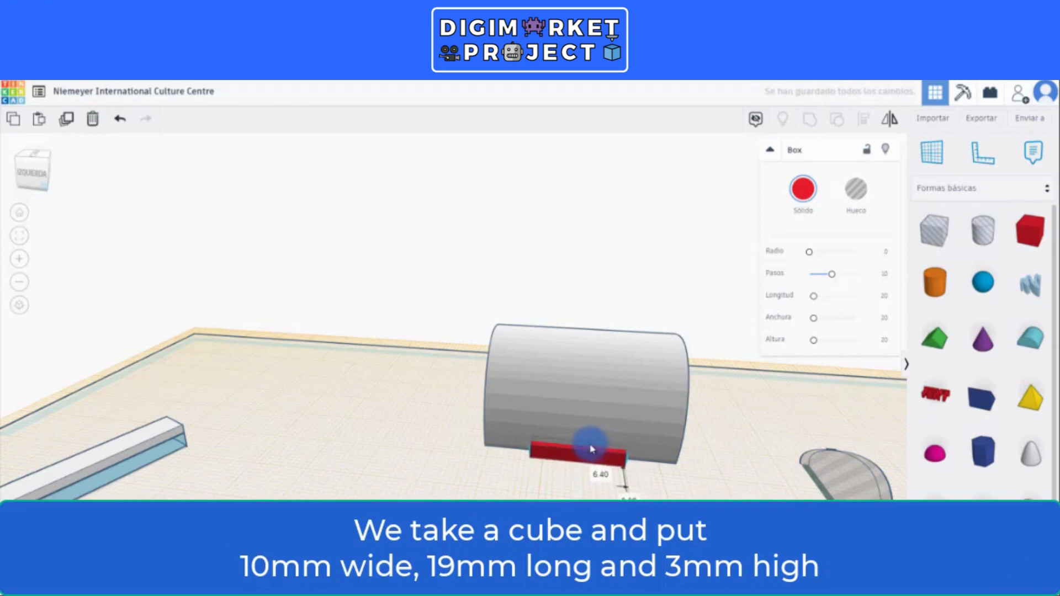
left_click_drag(580, 428, 582, 392)
right_click_drag(568, 495, 511, 474)
left_click(509, 474)
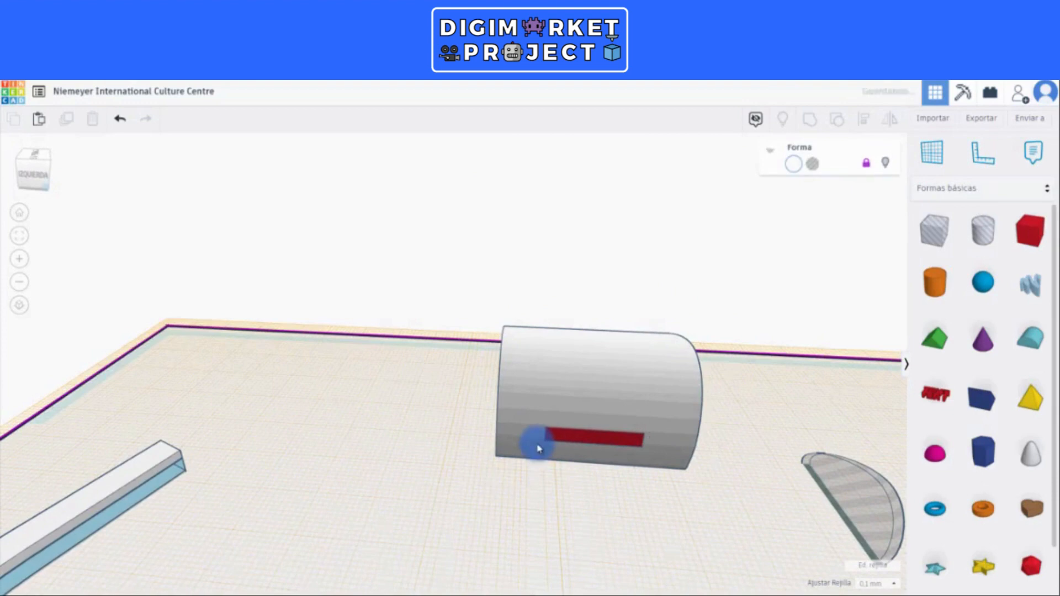
Step: Group the red strip, white shell and both yellow infills, and make the group multicolour to keep their original colours
left_click(575, 435)
left_click(532, 435, "shift")
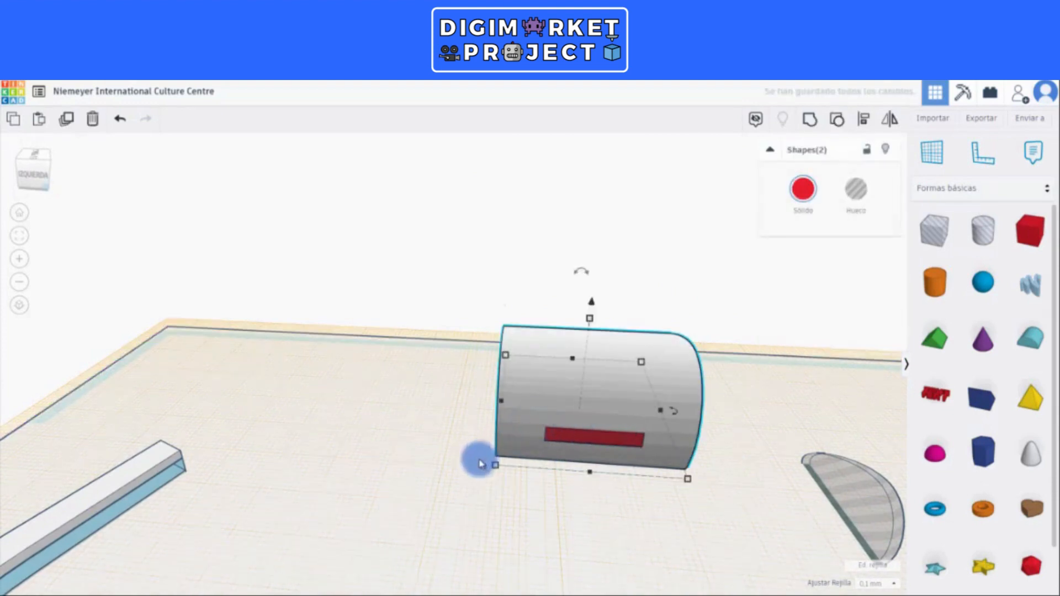
right_click_drag(464, 473, 519, 390)
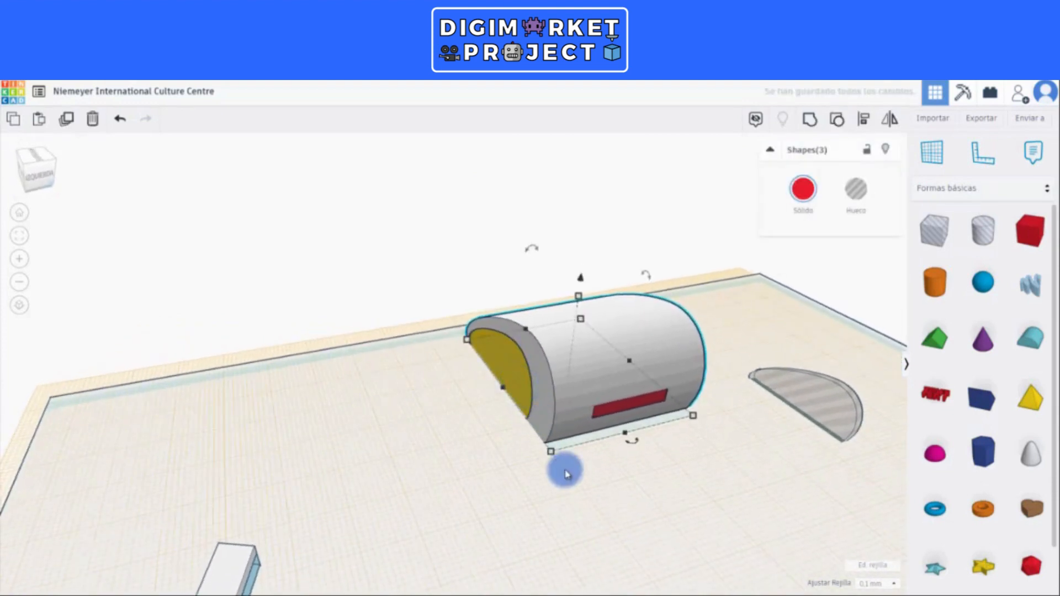
right_click_drag(566, 474, 398, 448)
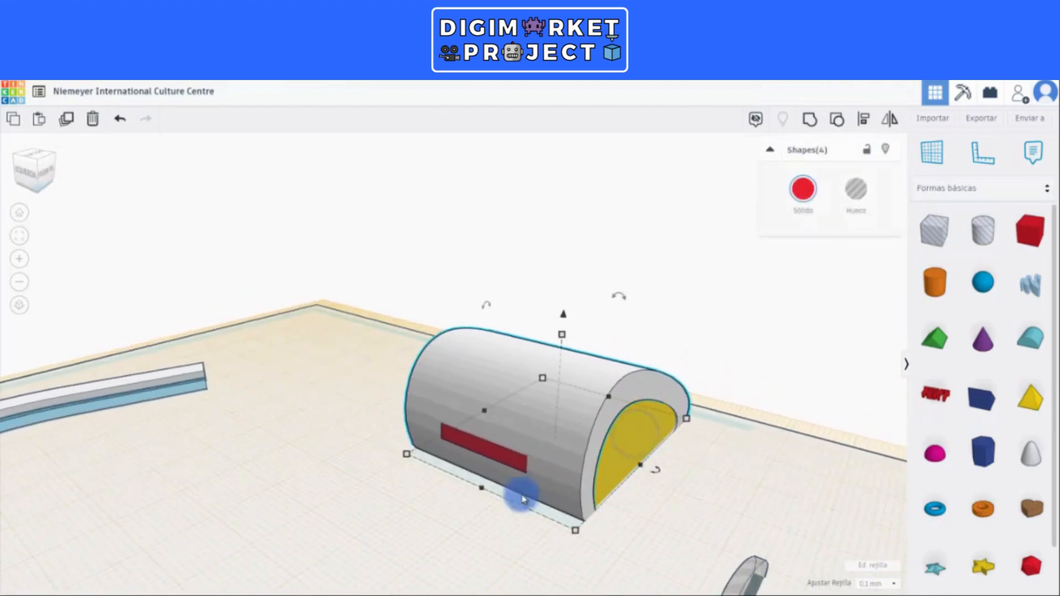
scroll(592, 408, "down", 3)
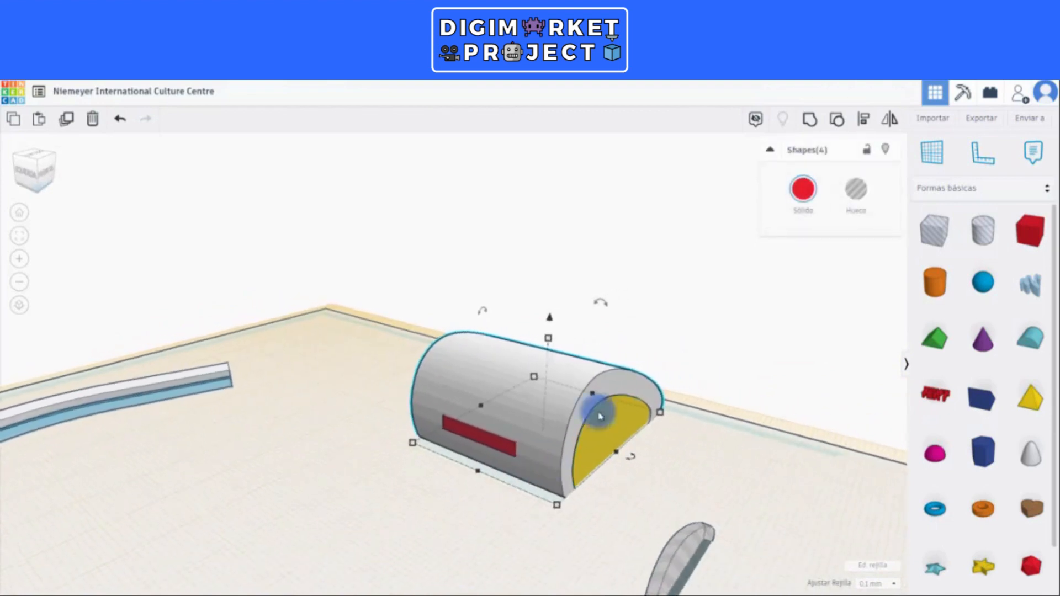
left_click(811, 123)
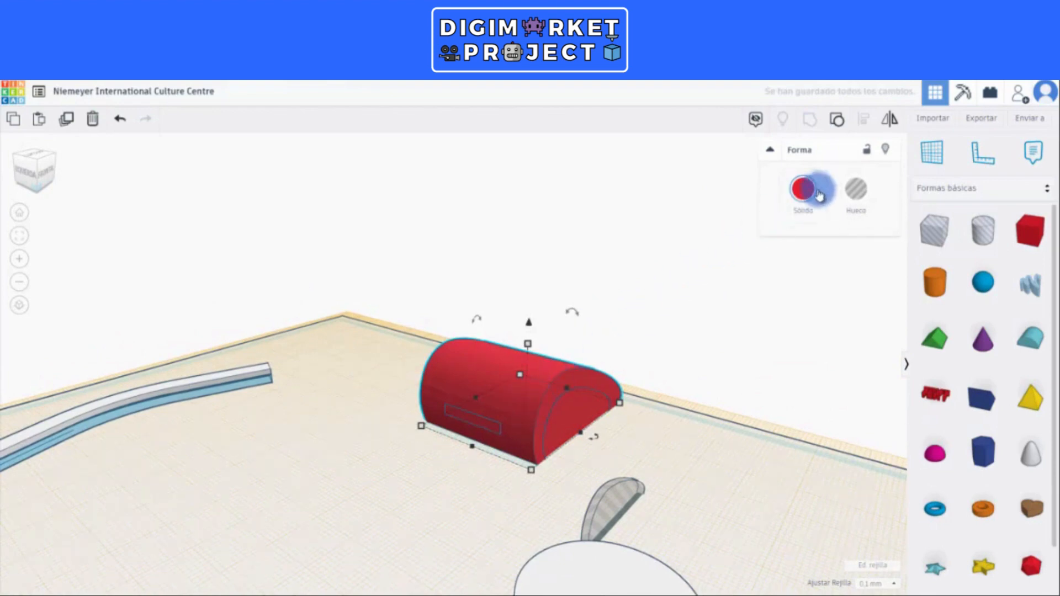
left_click(815, 210)
left_click(807, 342)
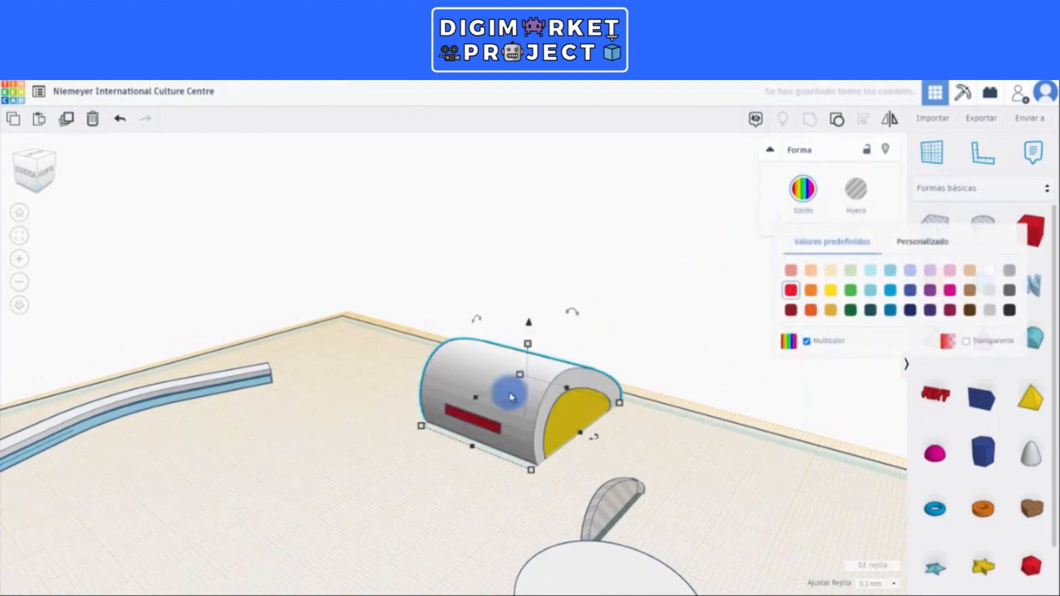
Step: Delete the spare hole extrusion lying in front of the auditorium
right_click_drag(554, 482, 463, 355)
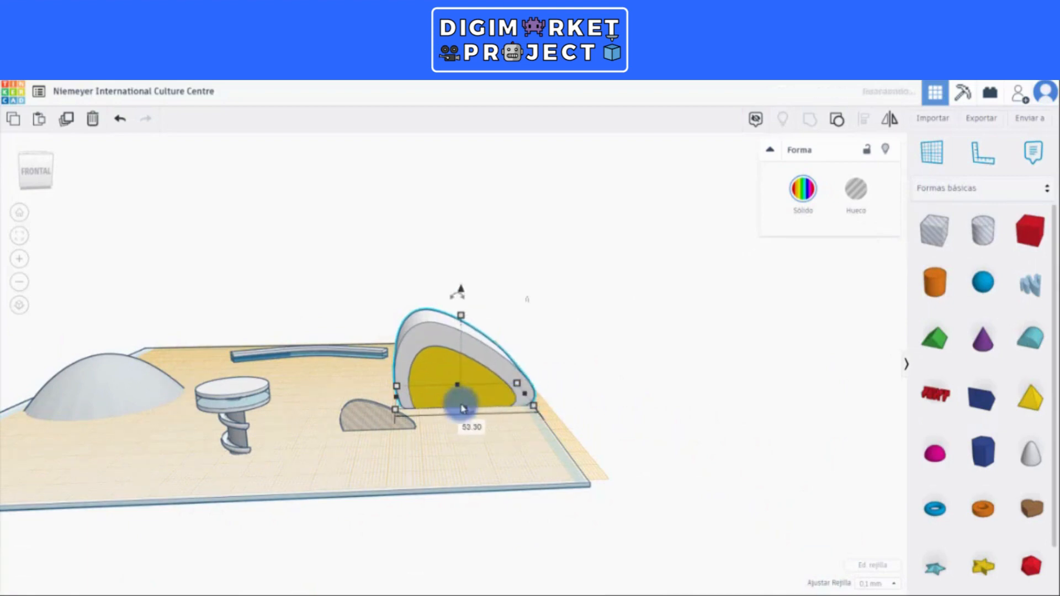
right_click_drag(462, 408, 379, 462)
left_click(387, 469)
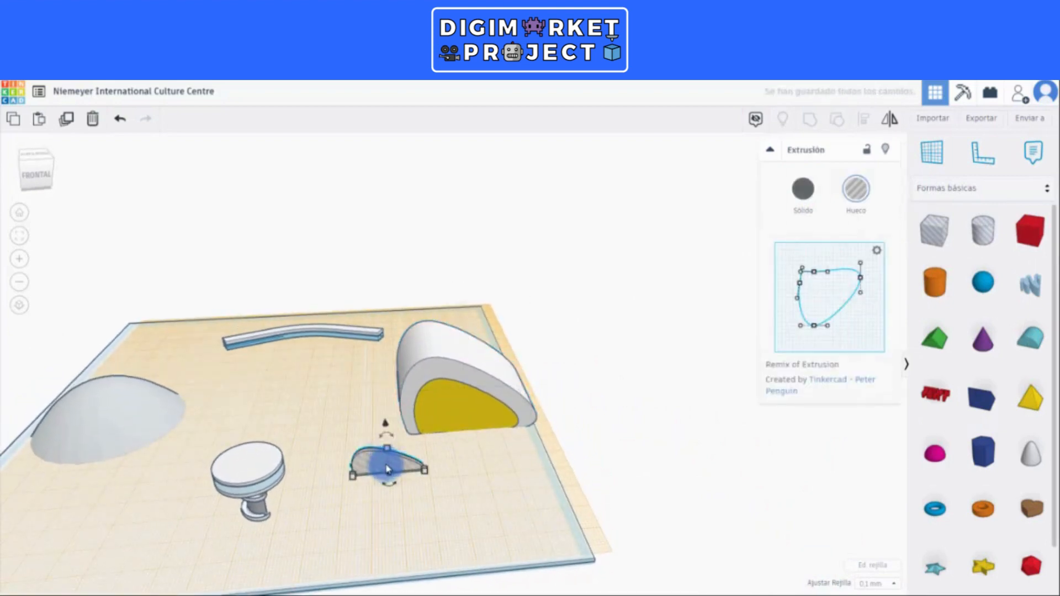
key("BackSpace")
left_click(414, 427)
key("BackSpace")
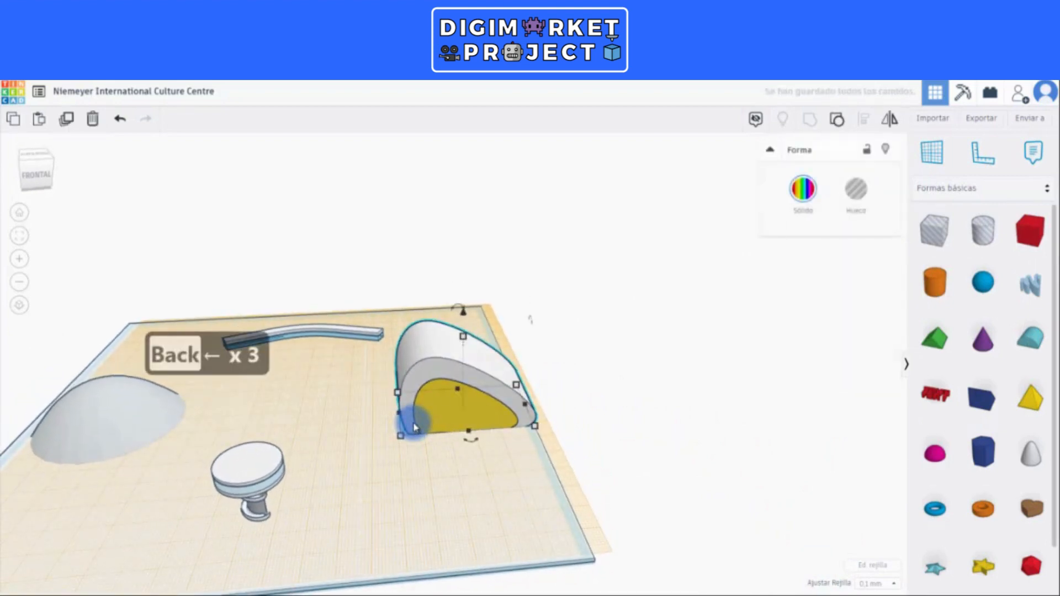
Step: Move the grouped auditorium sideways, inward from the edge of the base, and make a small final adjustment
key("shift+Left")
key("shift+Left")
key("shift+Left")
key("shift+Left")
key("shift+Left")
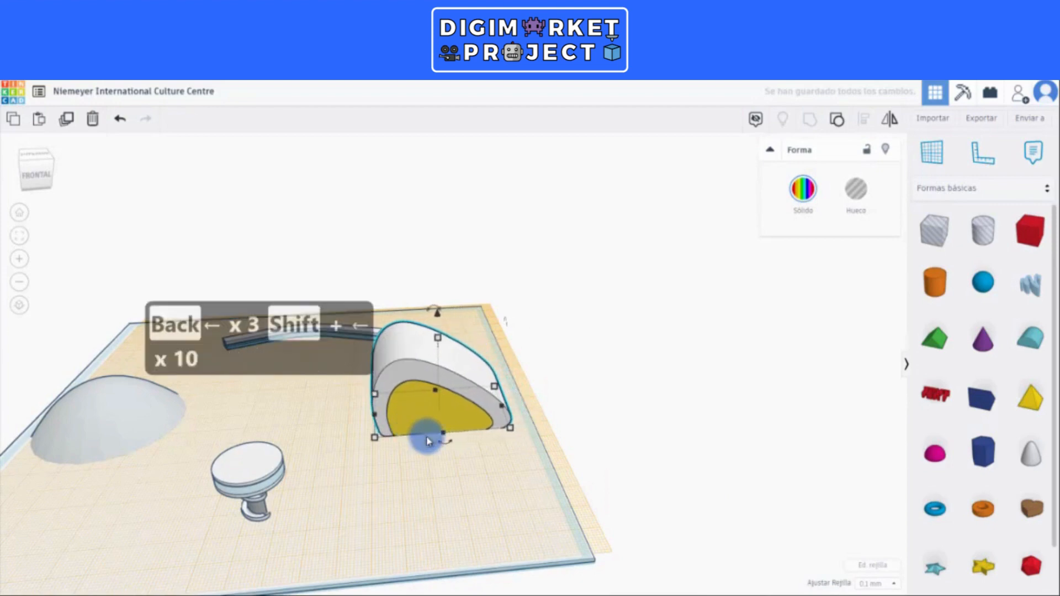
right_click_drag(464, 435, 462, 456)
scroll(462, 456, "up", 3)
left_click_drag(541, 426, 558, 428)
right_click_drag(366, 473, 490, 446)
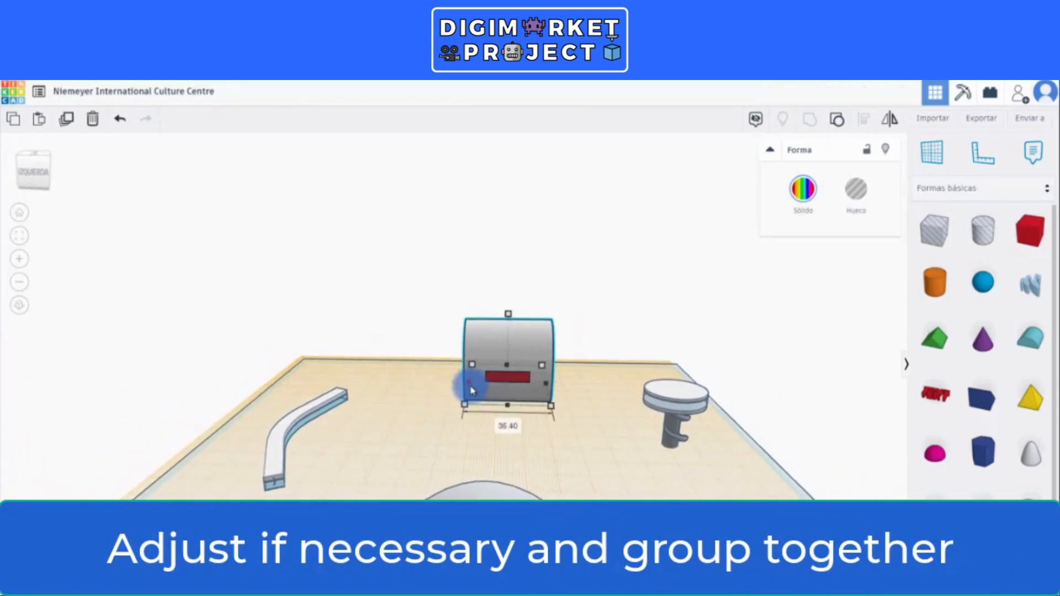
right_click_drag(473, 395, 391, 486)
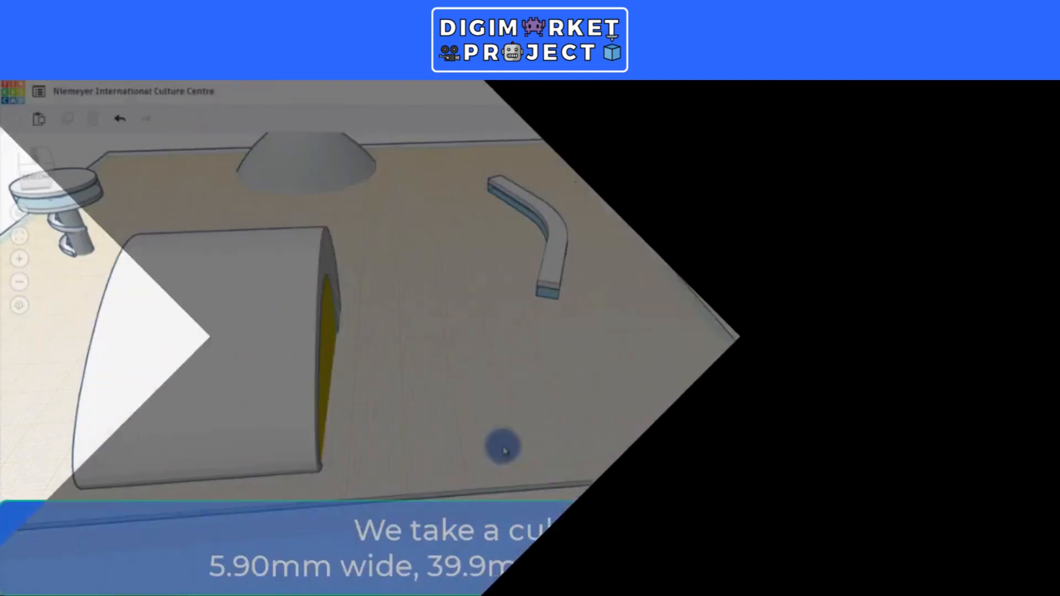
Step: Add a box beside the yellow façade, reduce it to a flat slab 5.9 mm wide, and set it against the façade
scroll(389, 370, "up", 2)
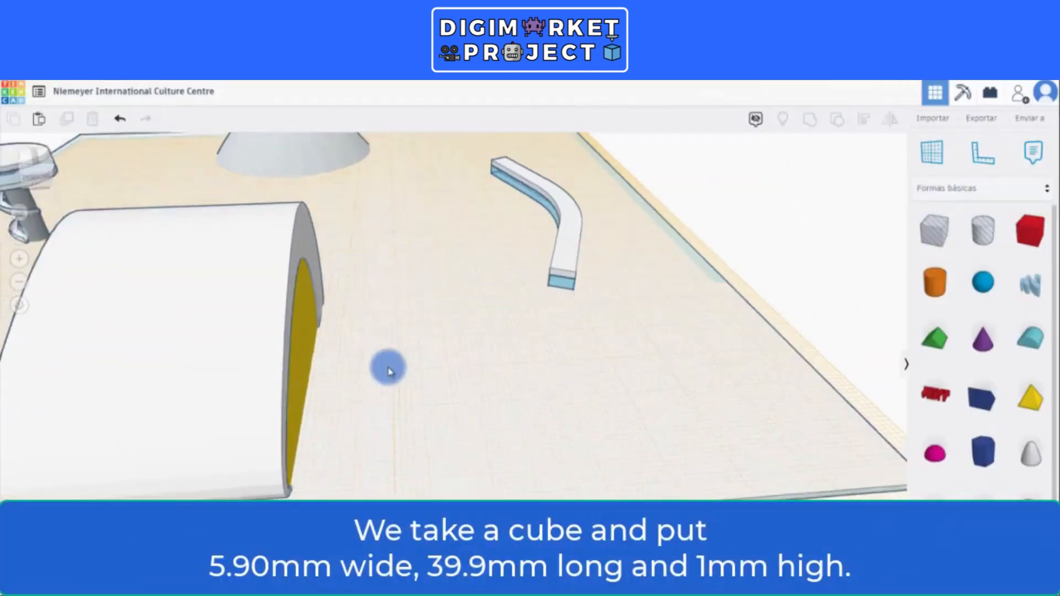
right_click_drag(389, 370, 374, 365)
scroll(374, 364, "down", 3)
left_click_drag(1030, 247, 392, 386)
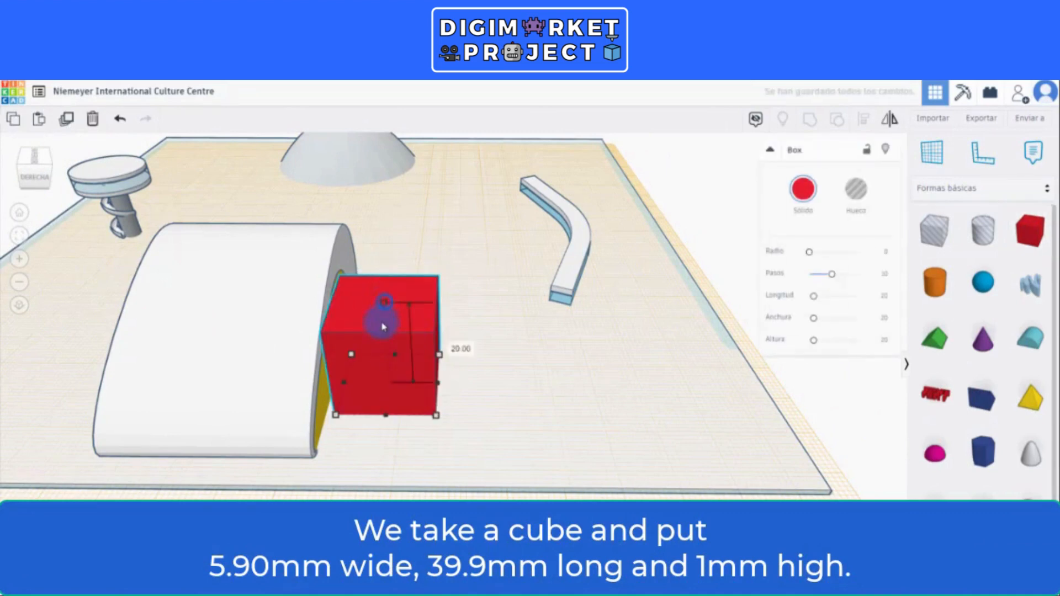
left_click_drag(384, 327, 388, 370)
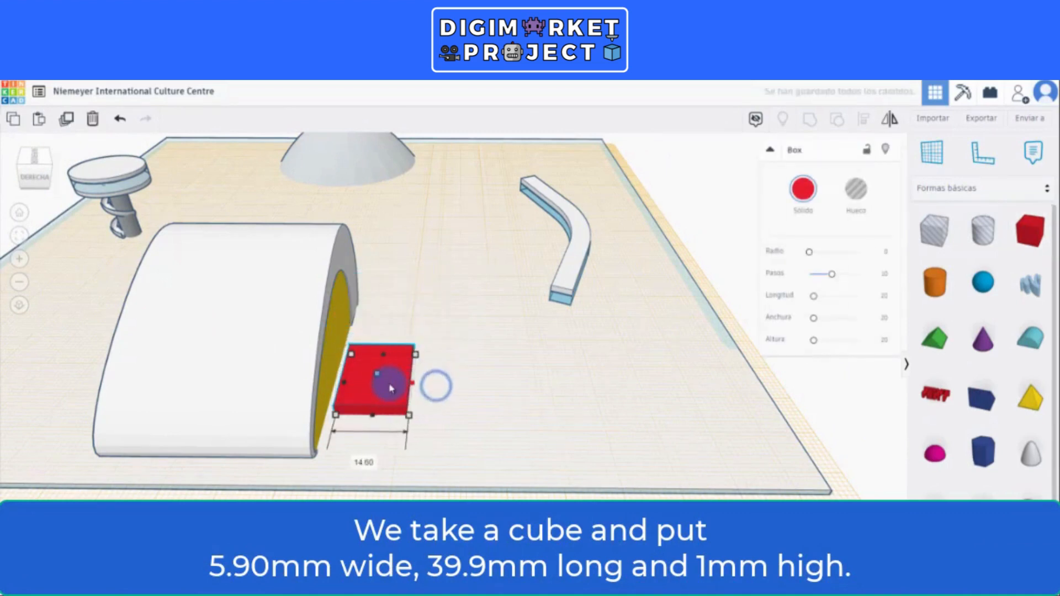
left_click_drag(350, 395, 346, 395)
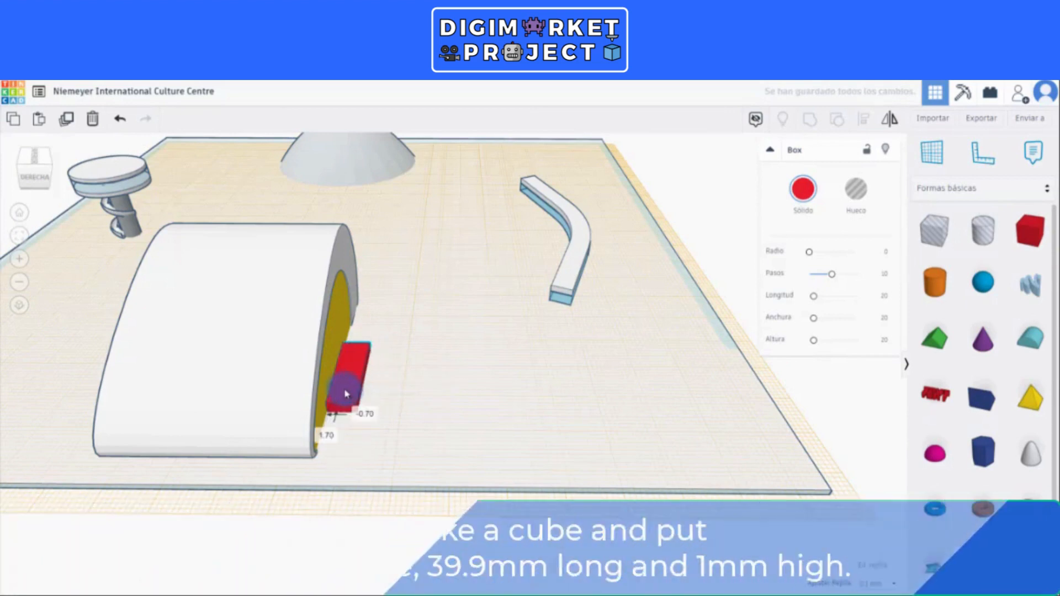
right_click_drag(438, 370, 356, 366)
scroll(358, 367, "up", 1)
key("f")
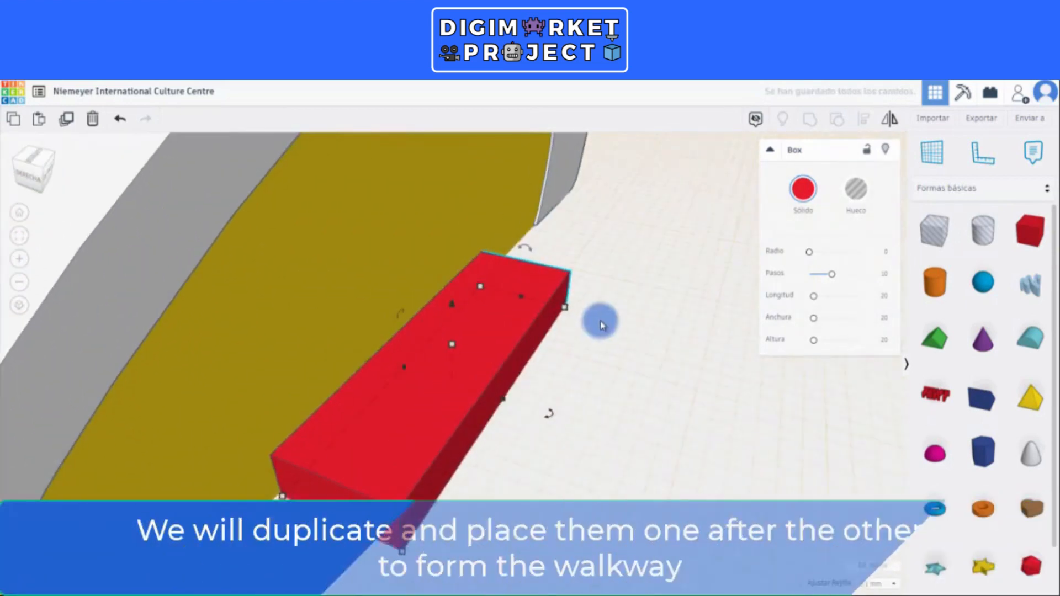
Step: Lengthen the red slab along the yellow façade to 39.9 mm
scroll(601, 322, "down", 4)
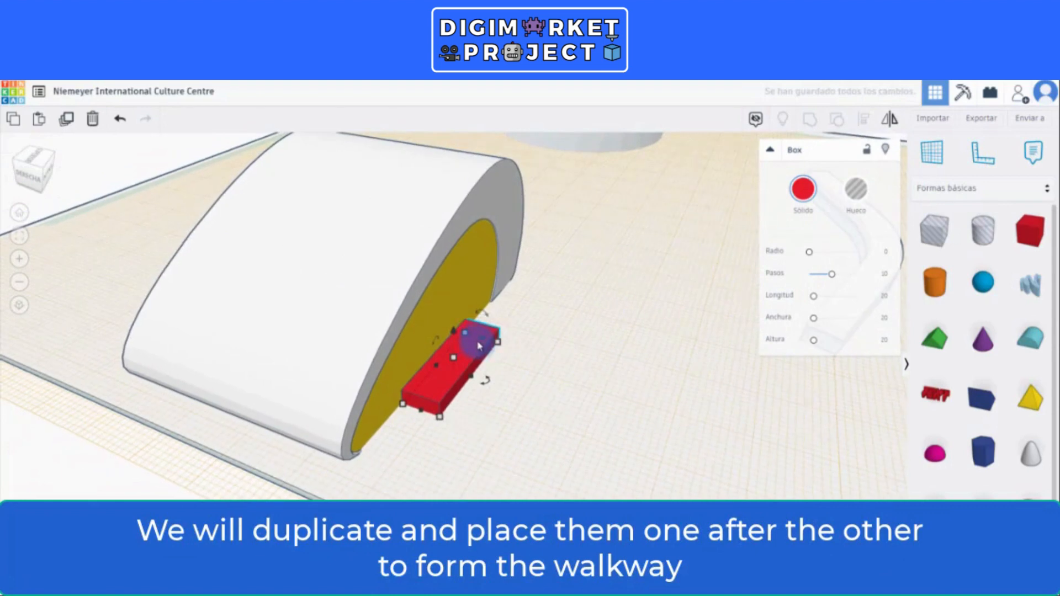
left_click_drag(559, 276, 611, 197)
scroll(566, 279, "down", 5)
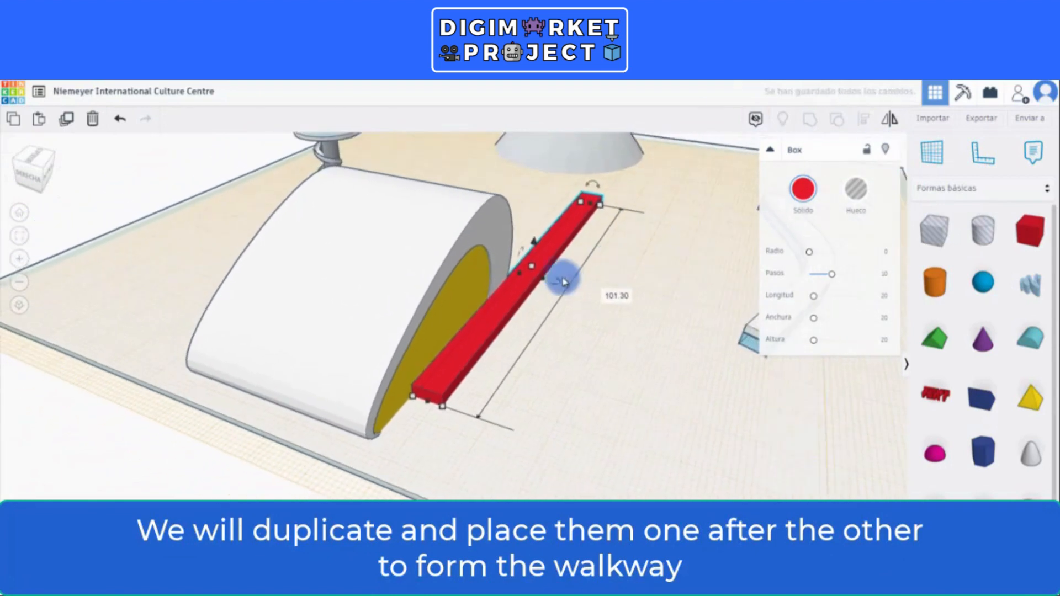
middle_click_drag(486, 309, 362, 465)
left_click_drag(444, 432, 399, 496)
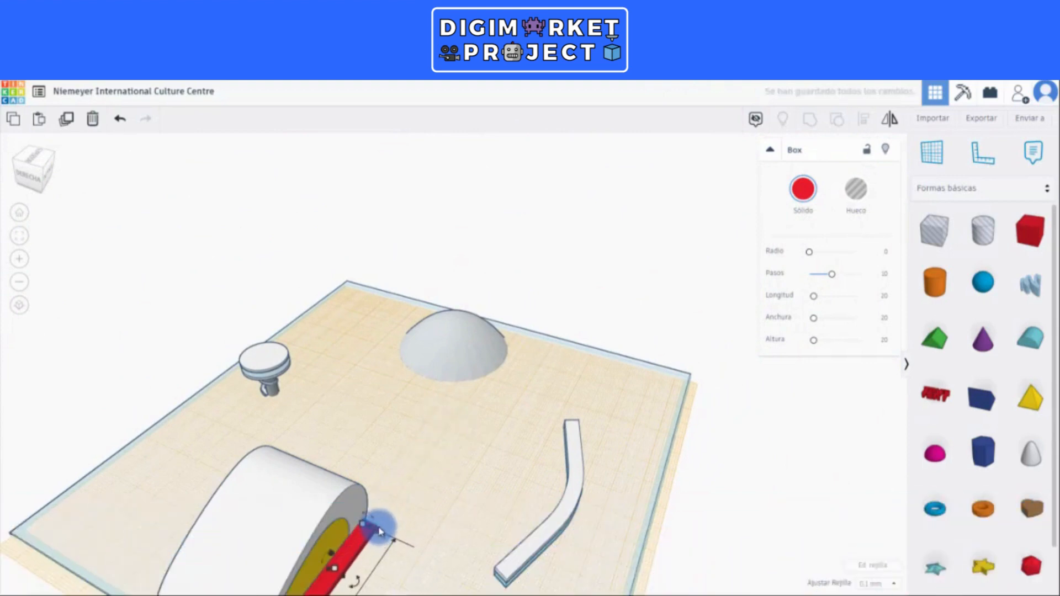
scroll(380, 531, "down", 2)
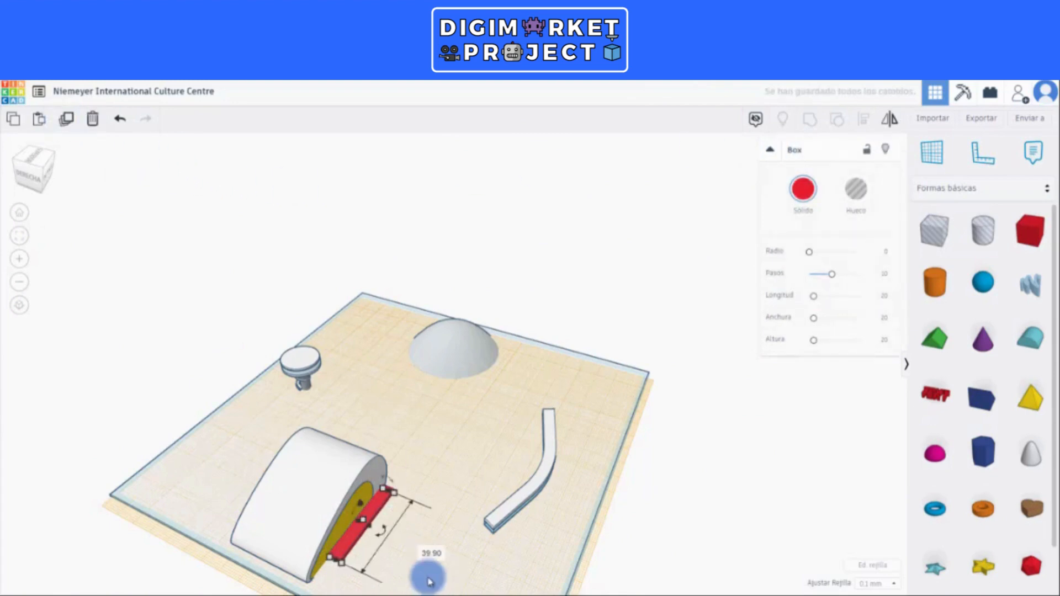
scroll(431, 573, "up", 5)
Step: Duplicate the red slab, join the copy to its far end, and rotate the copy about 10° outward from the building
left_click_drag(490, 338, 610, 193, "alt")
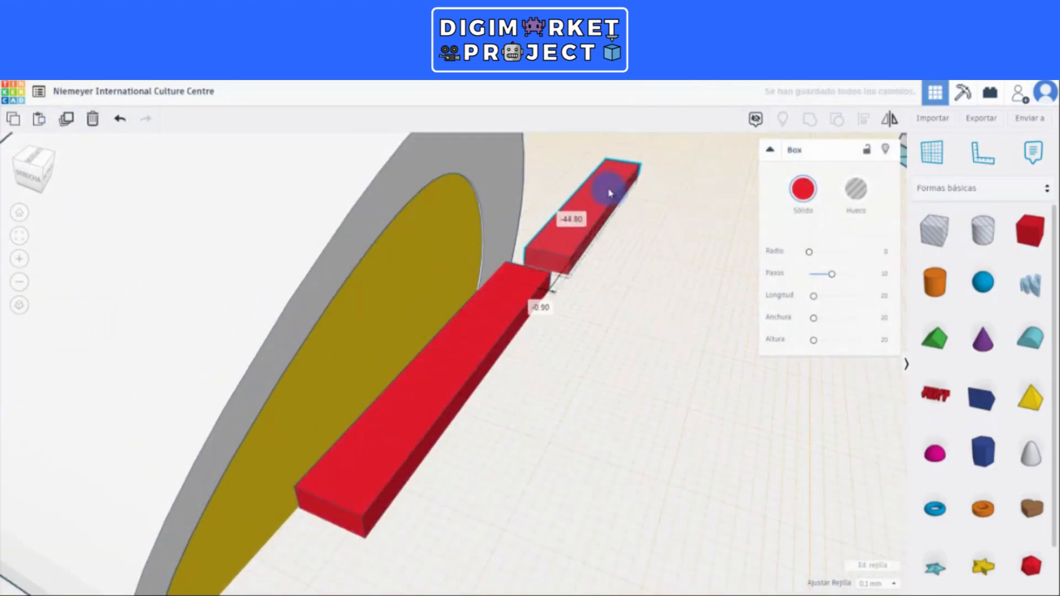
right_click_drag(613, 295, 679, 246)
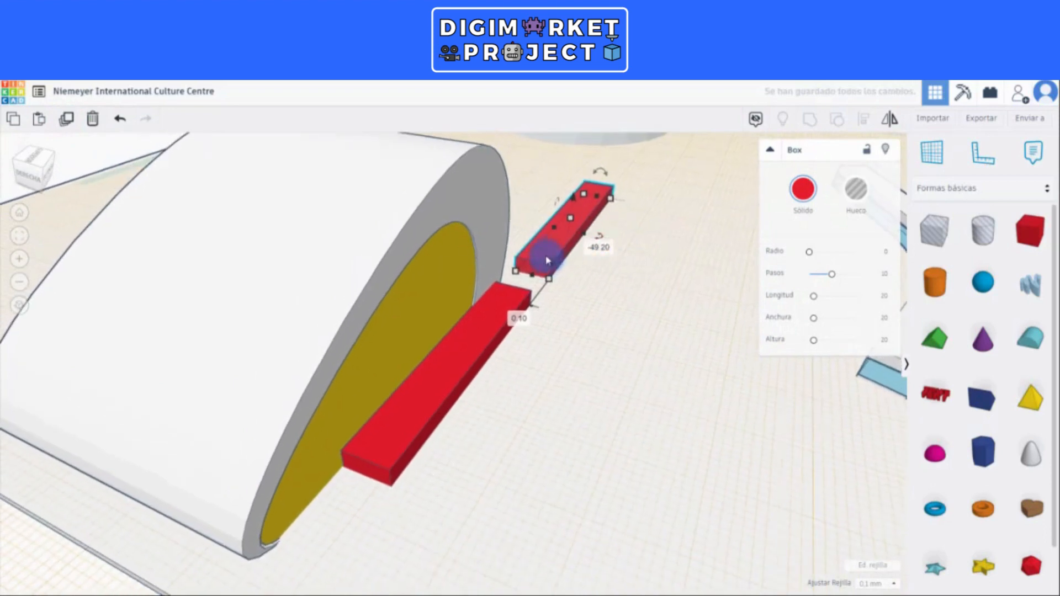
left_click_drag(549, 255, 541, 297)
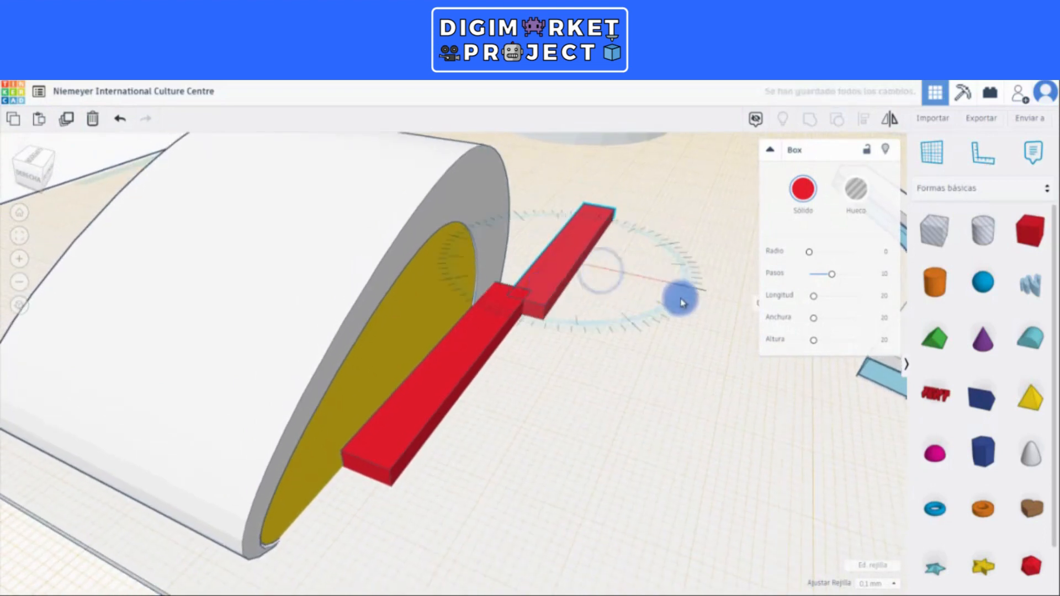
left_click_drag(683, 302, 711, 317)
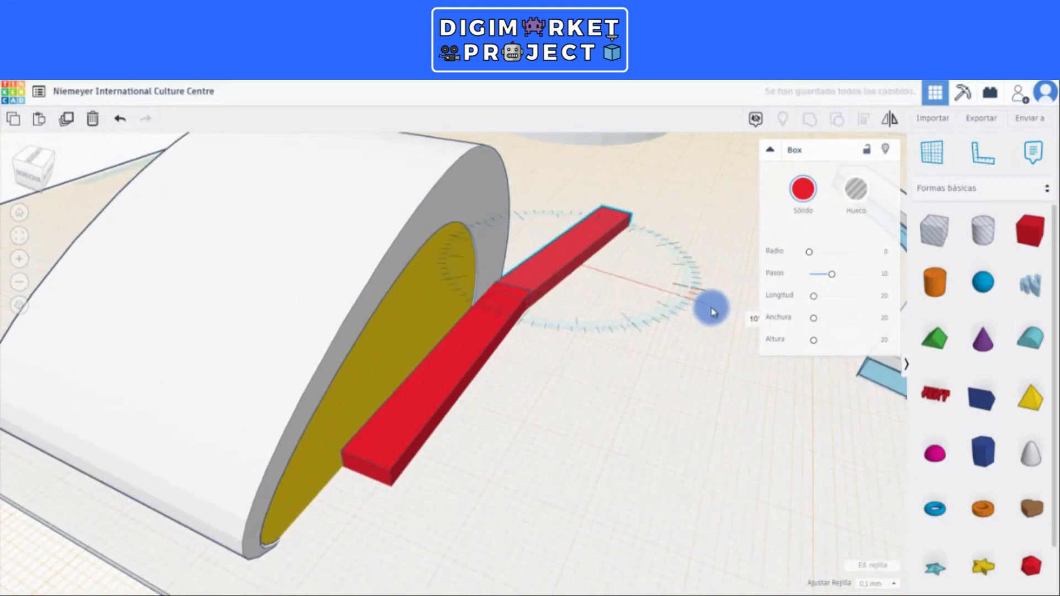
Step: Duplicate the angled red slab and continue the walkway with further copies until it reaches the dome
right_click_drag(652, 331, 478, 504)
scroll(635, 282, "down", 3)
right_click_drag(540, 488, 379, 499)
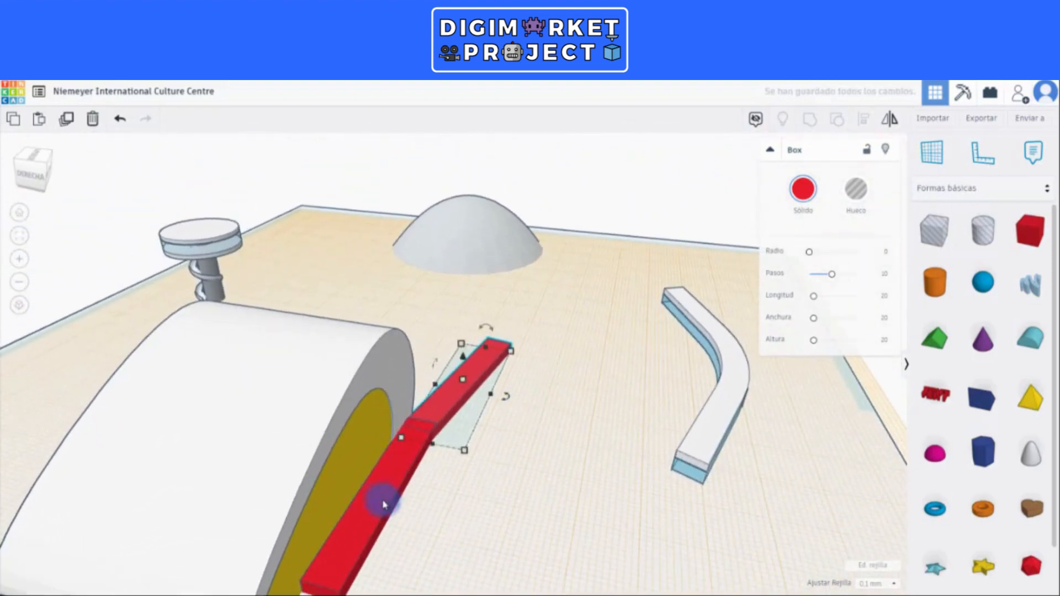
left_click(68, 120)
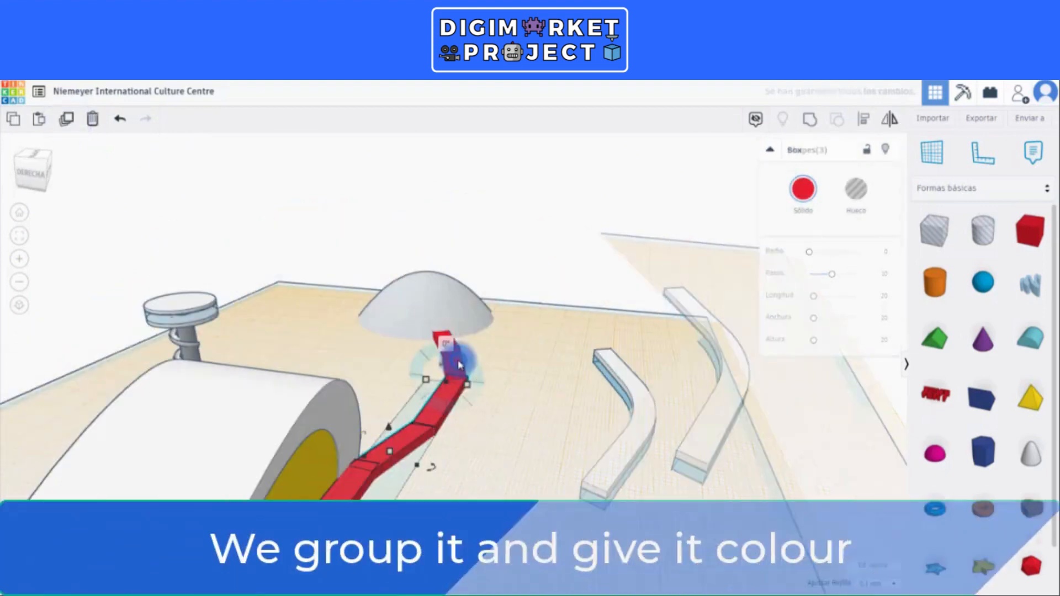
Step: Group the red walkway slabs, colour the group white, and group the remaining red piece near the dome with it
left_click(450, 341, "shift")
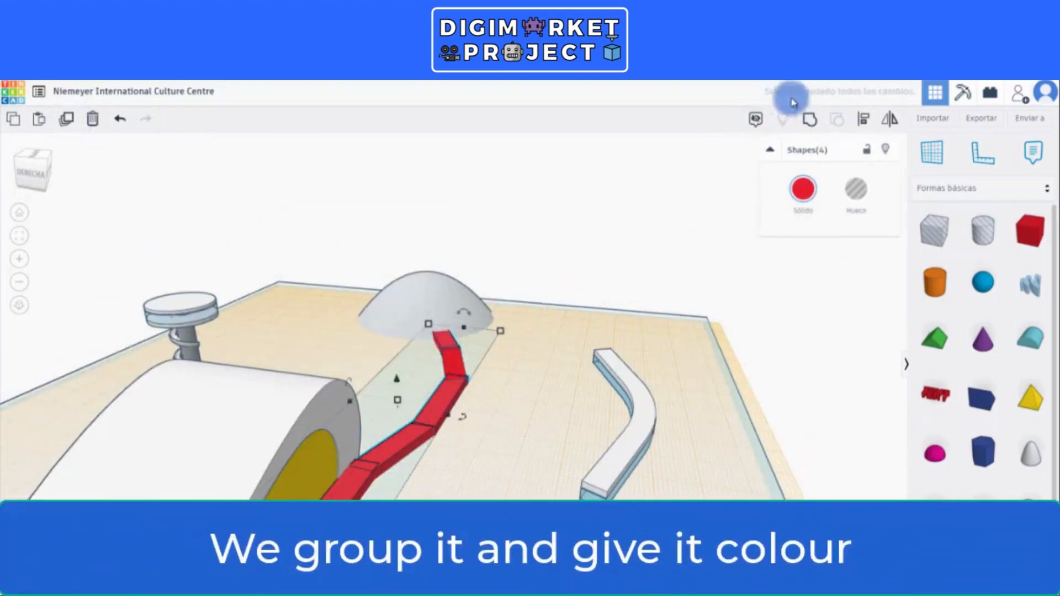
left_click(809, 120)
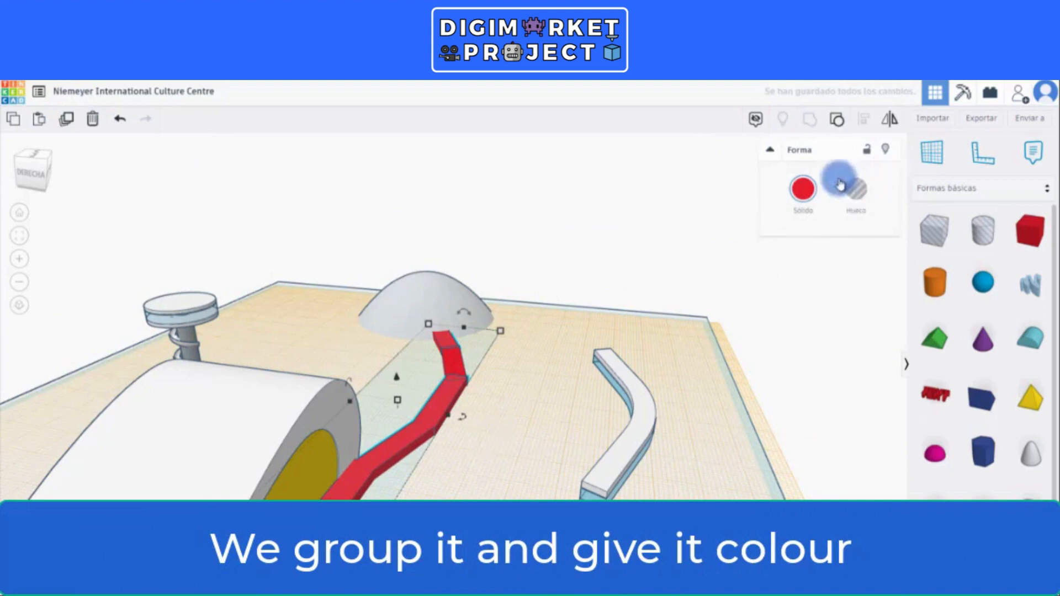
left_click(793, 221)
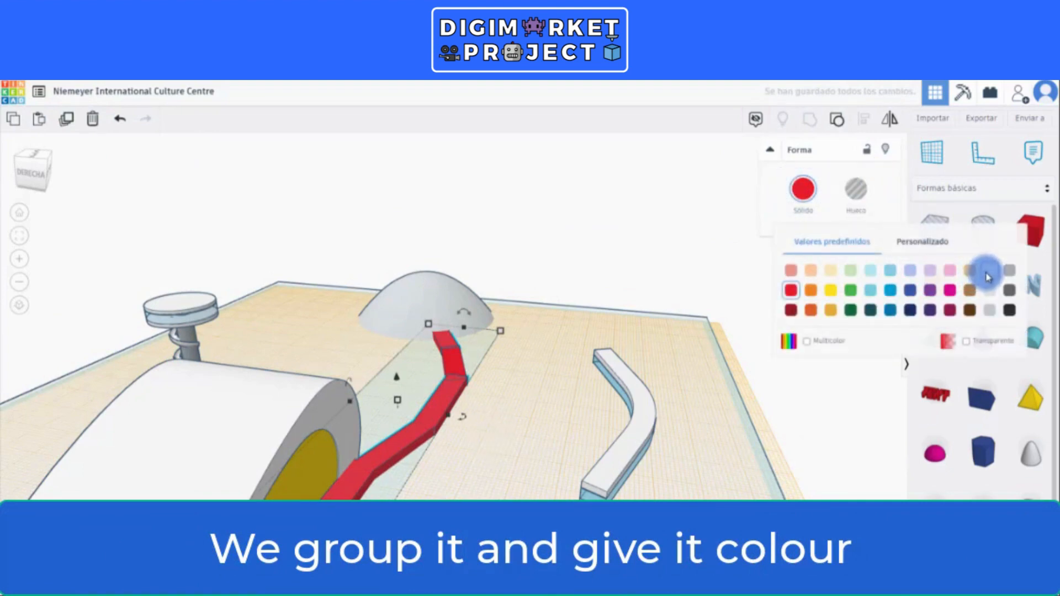
left_click(989, 273)
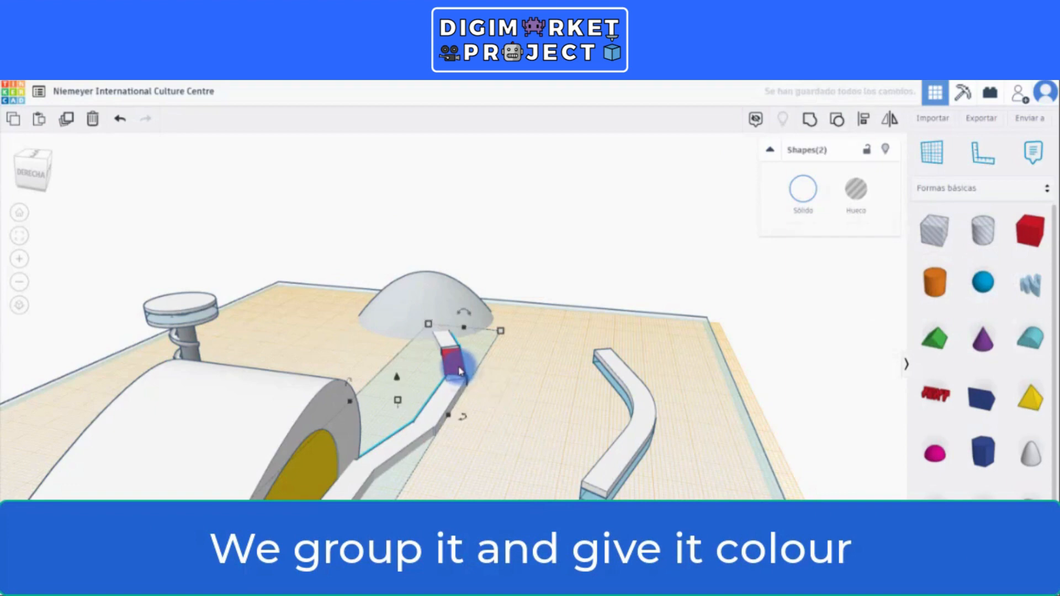
left_click(815, 126)
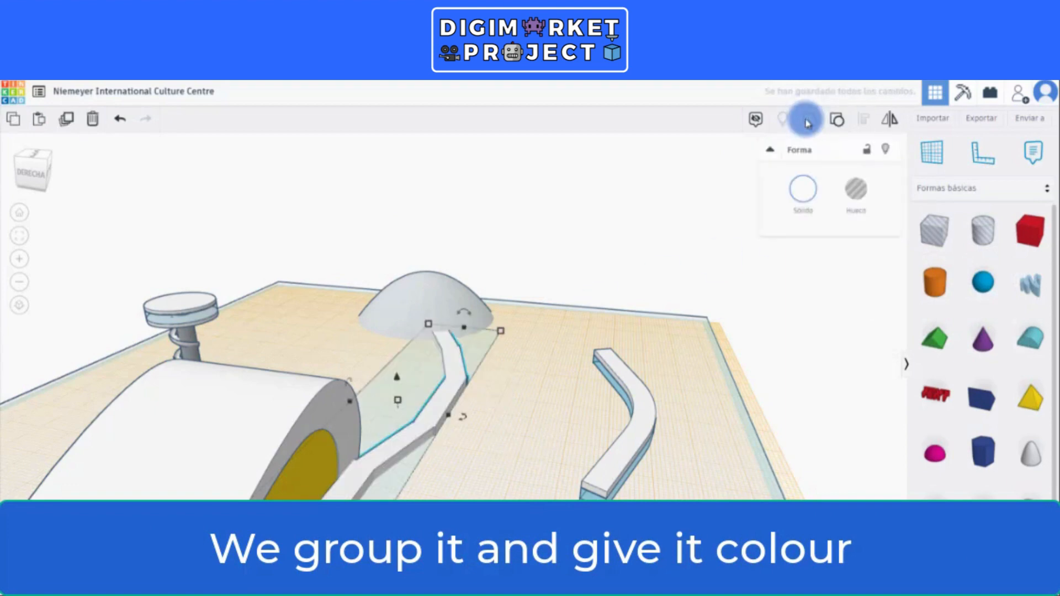
Step: Raise the white walkway 3.7 mm above the base
scroll(433, 461, "up", 5)
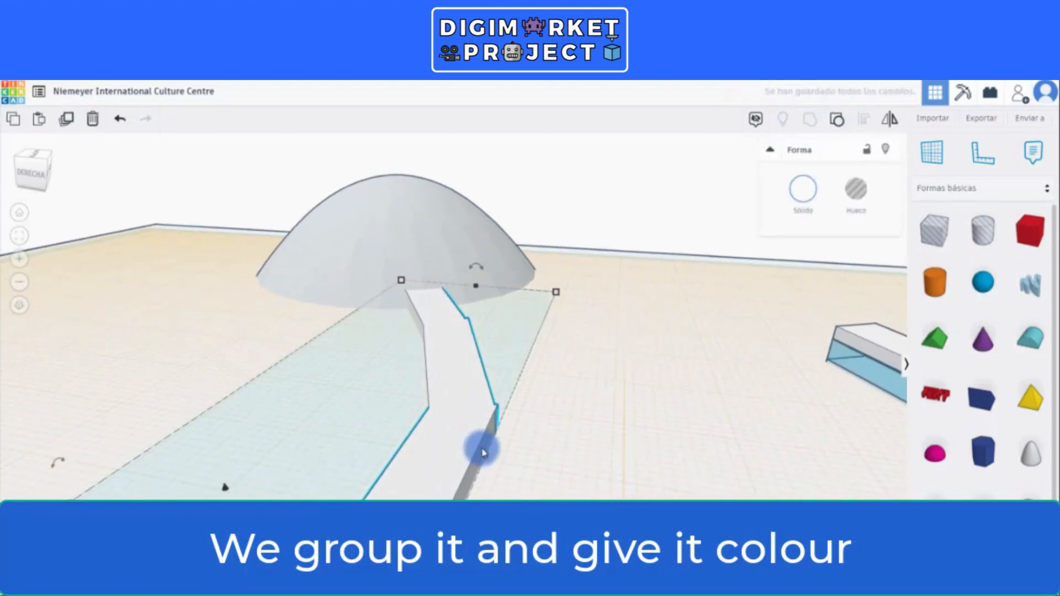
left_click(435, 237)
right_click_drag(512, 277, 689, 353)
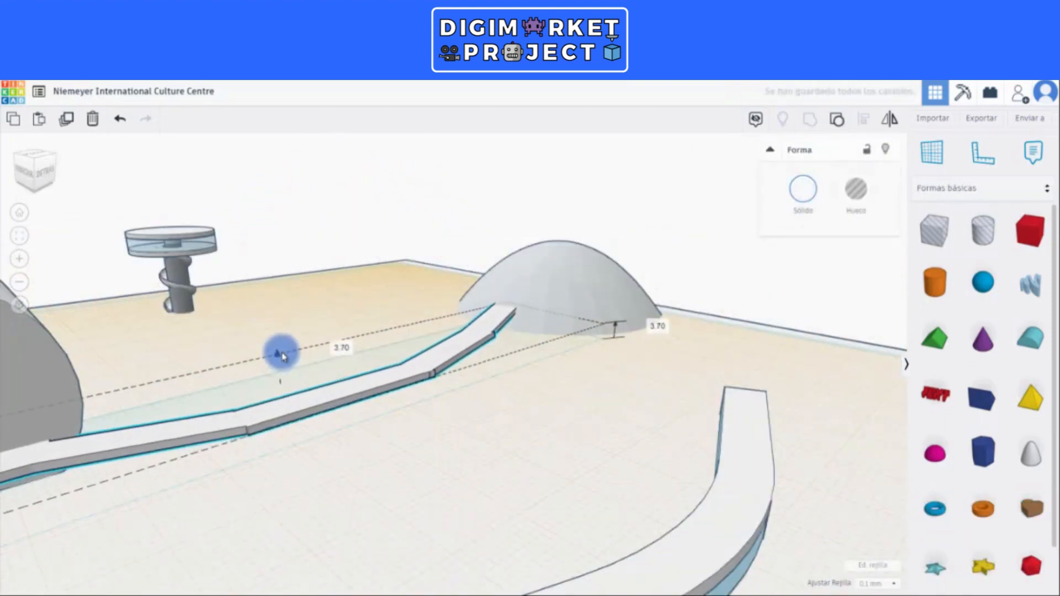
right_click_drag(204, 516, 121, 505)
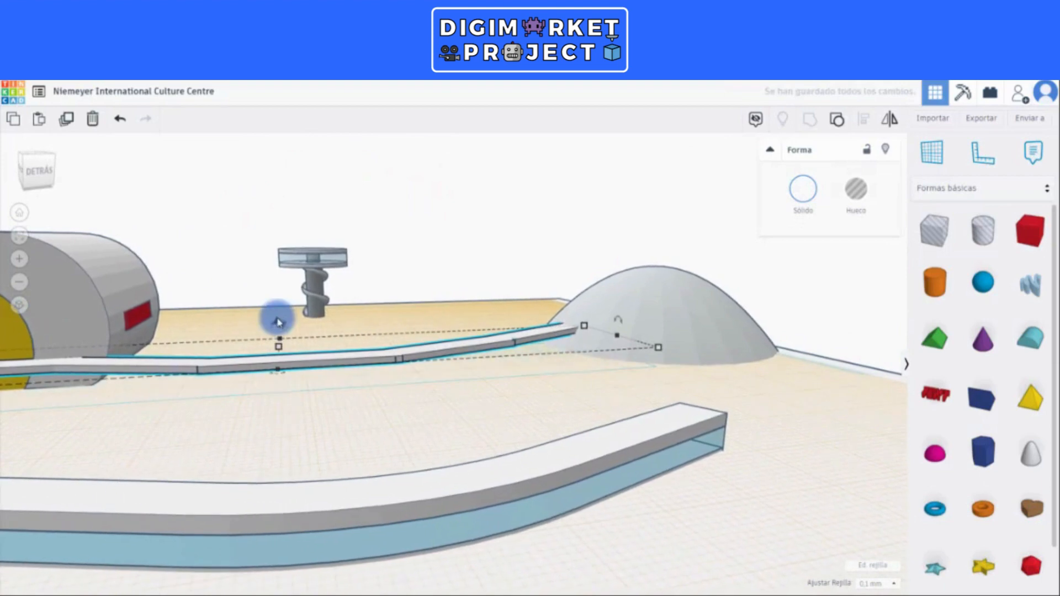
Step: Add a box beside the walkway, lower its height to 3.5 mm, and narrow it to 3.7 mm
right_click_drag(252, 402, 375, 481)
right_click_drag(375, 481, 665, 499)
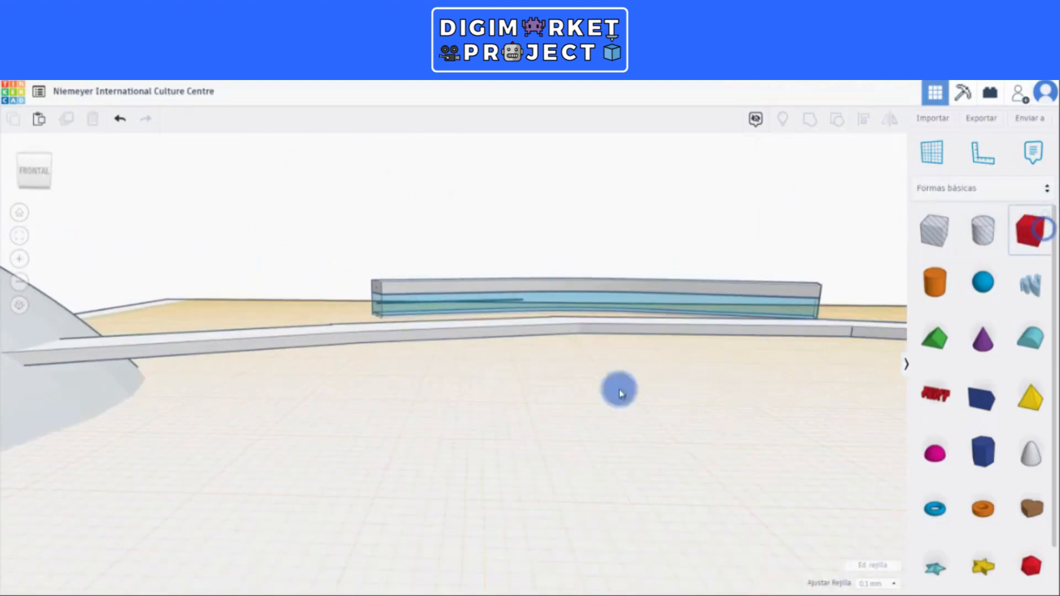
left_click(457, 401)
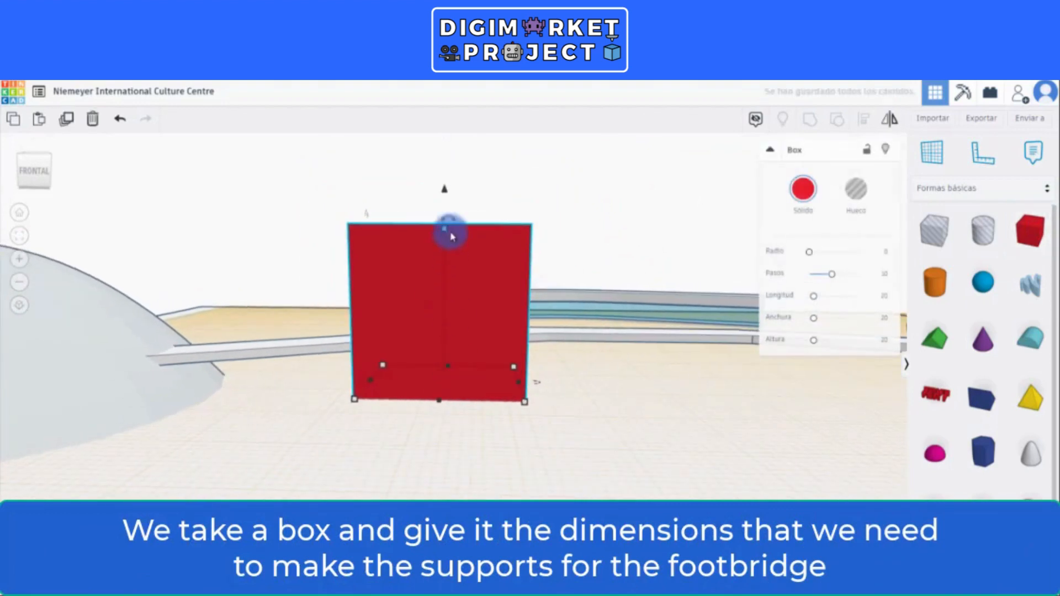
left_click_drag(437, 230, 421, 366)
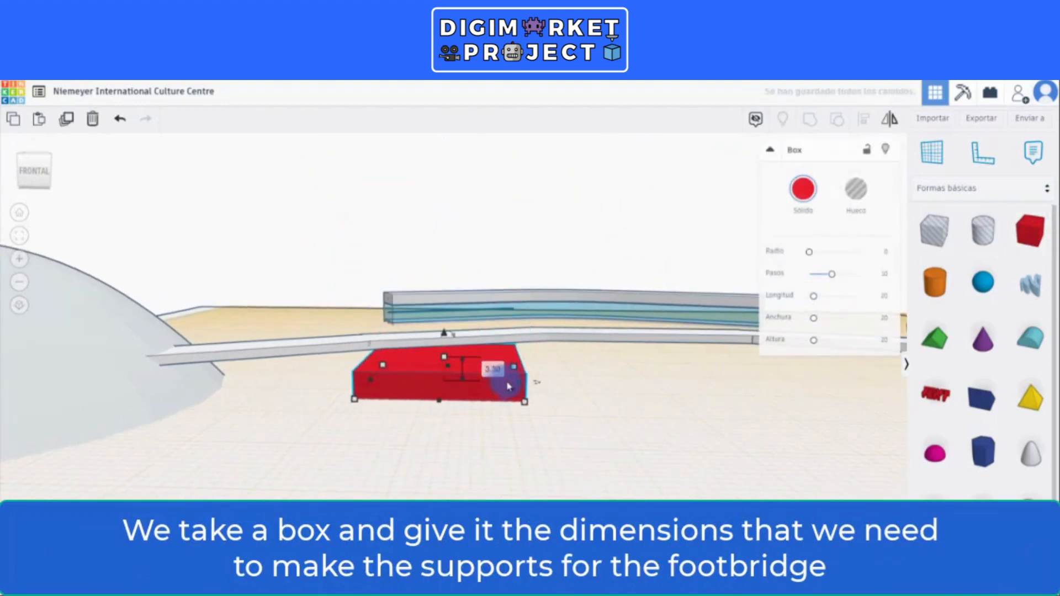
left_click_drag(519, 385, 441, 379)
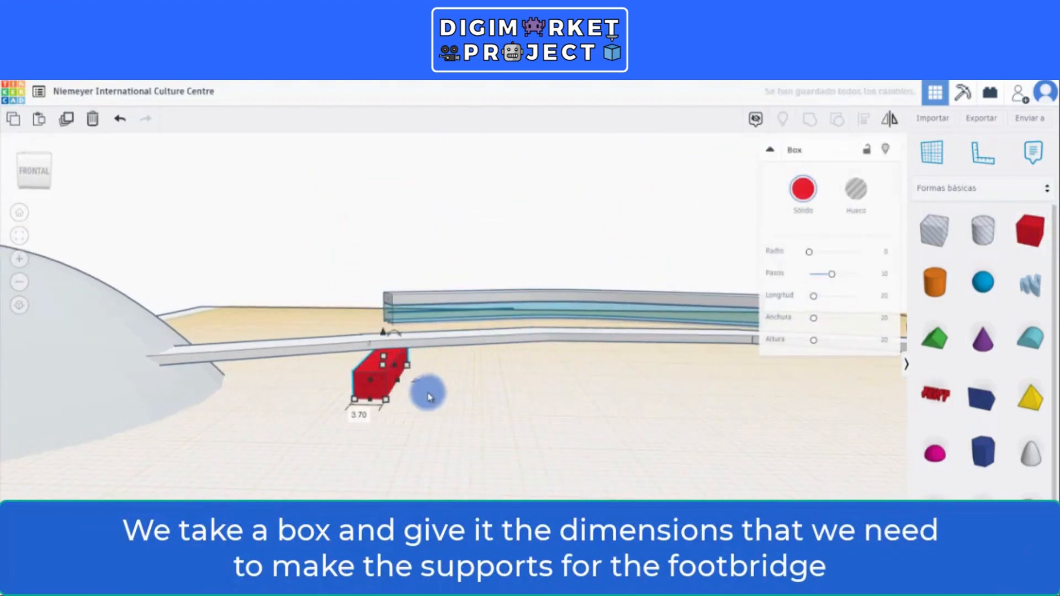
Step: Turn the red box to match the walkway's angle, shorten it to a footprint of about 6.5 × 4.4 mm, and place it under the walkway
key("f")
right_click_drag(557, 454, 660, 471)
left_click_drag(704, 476, 504, 380)
right_click_drag(498, 423, 573, 447)
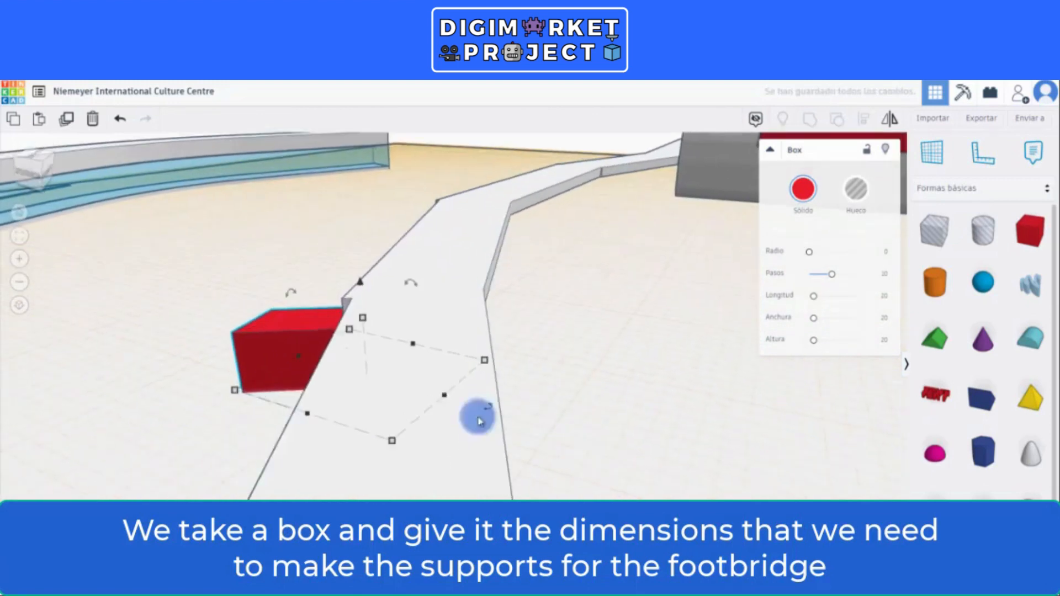
left_click_drag(228, 392, 338, 393)
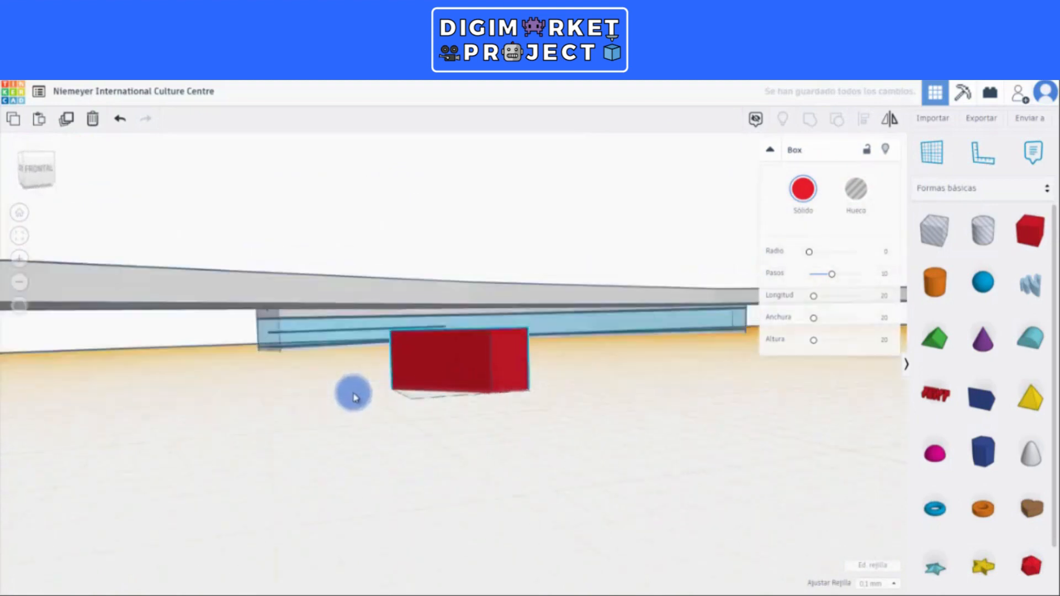
right_click_drag(356, 390, 758, 192)
Step: Colour the red support box white and check its position beneath the walkway joint
left_click(801, 198)
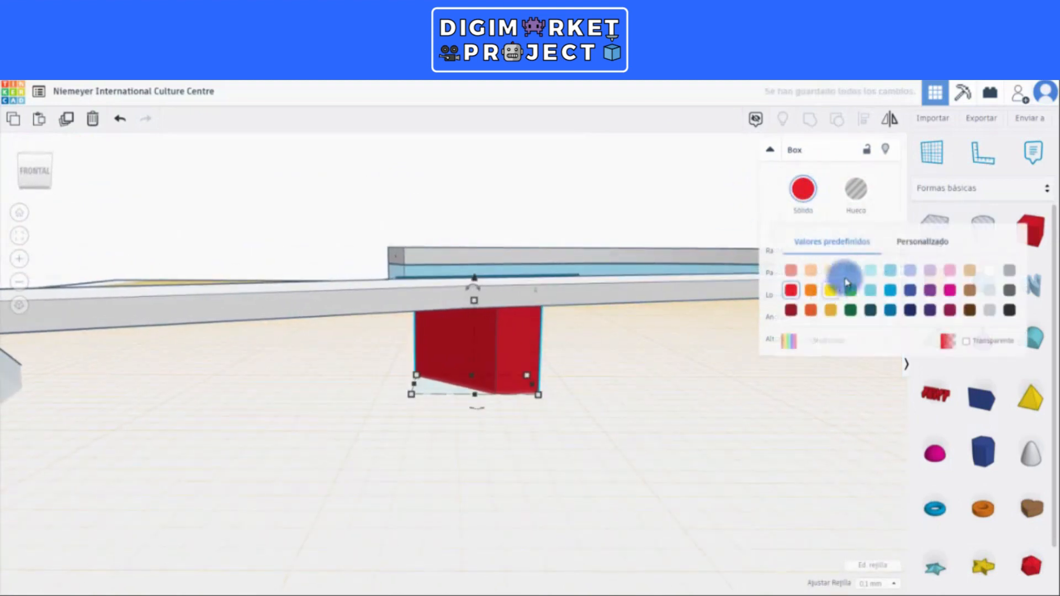
left_click(978, 274)
right_click_drag(900, 303, 464, 403)
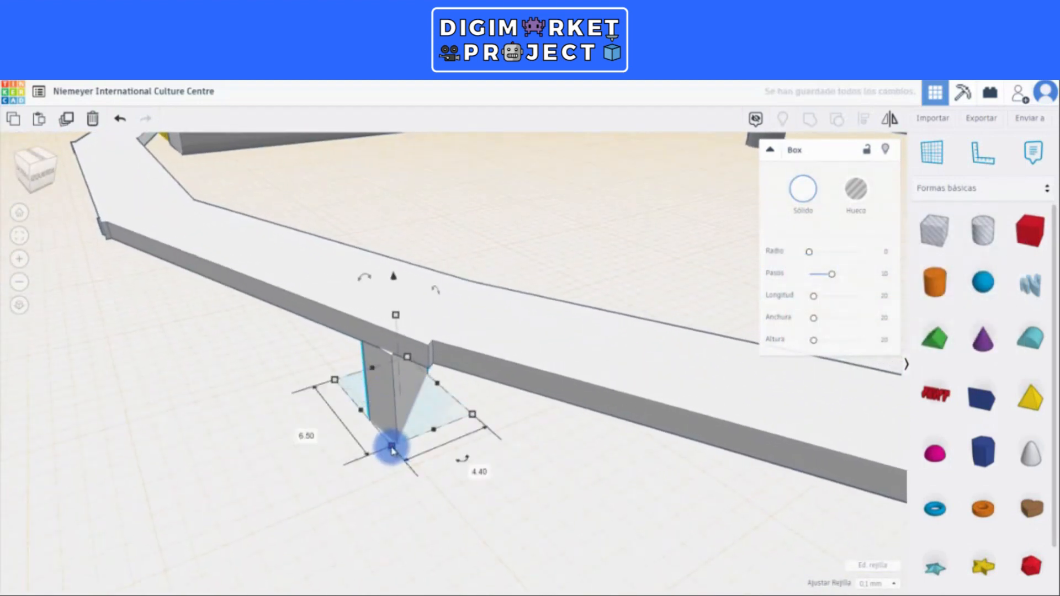
right_click_drag(390, 440, 414, 423)
Step: Duplicate the walkway support and move the copy 22.4 mm by -7.1 mm, under the next joint toward the auditorium
scroll(261, 373, "down", 2)
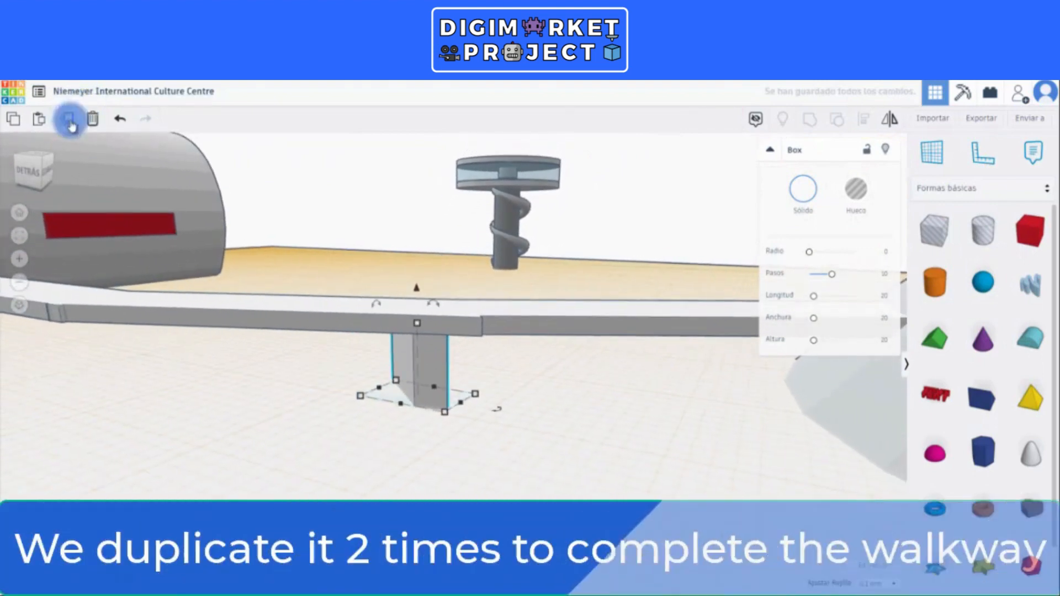
left_click(68, 121)
left_click_drag(434, 382, 93, 355)
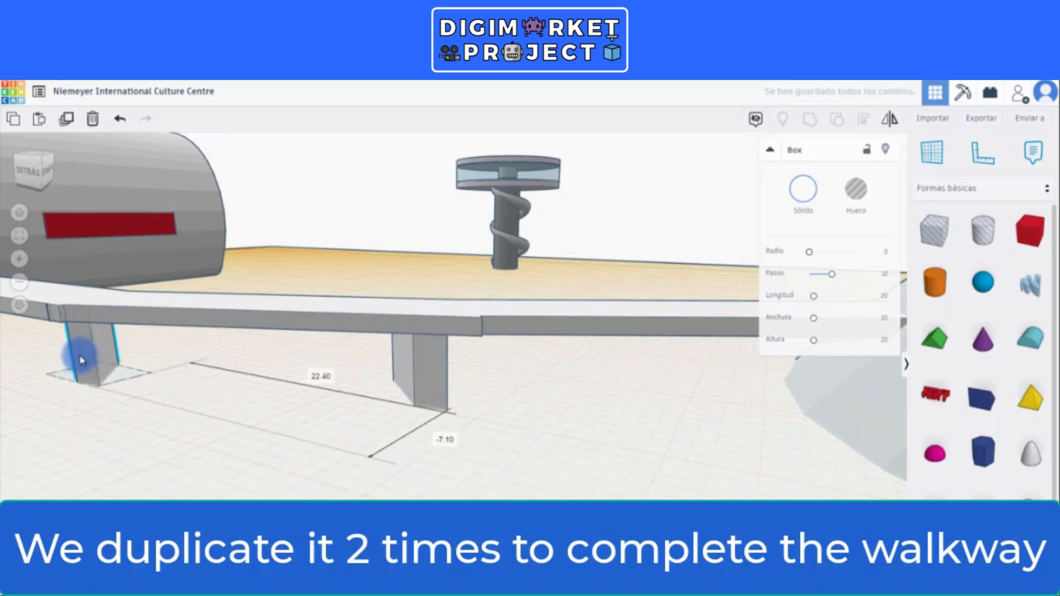
right_click_drag(124, 380, 247, 234)
key("f")
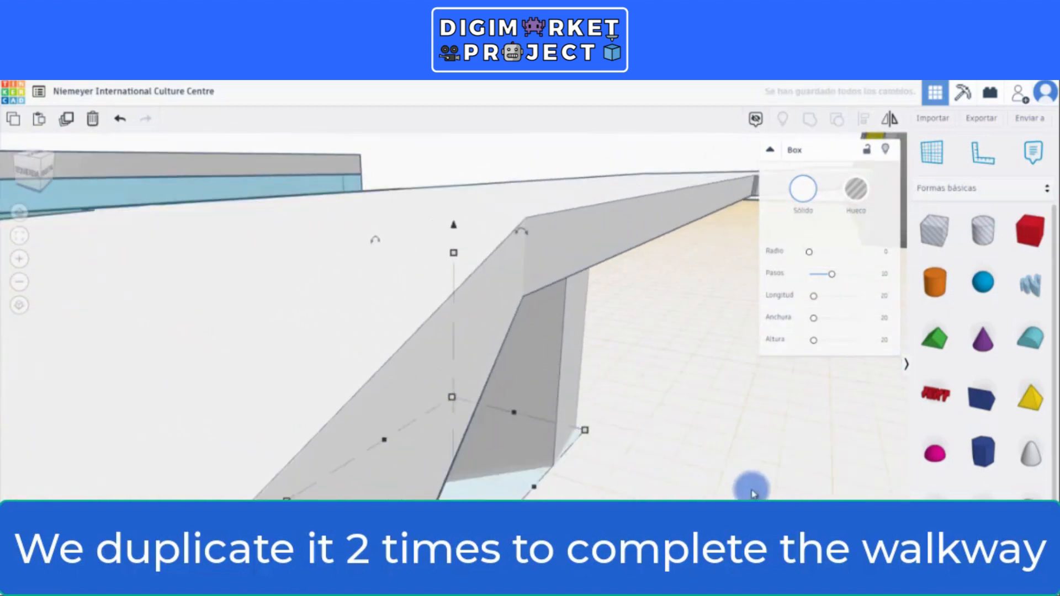
right_click_drag(753, 492, 274, 419)
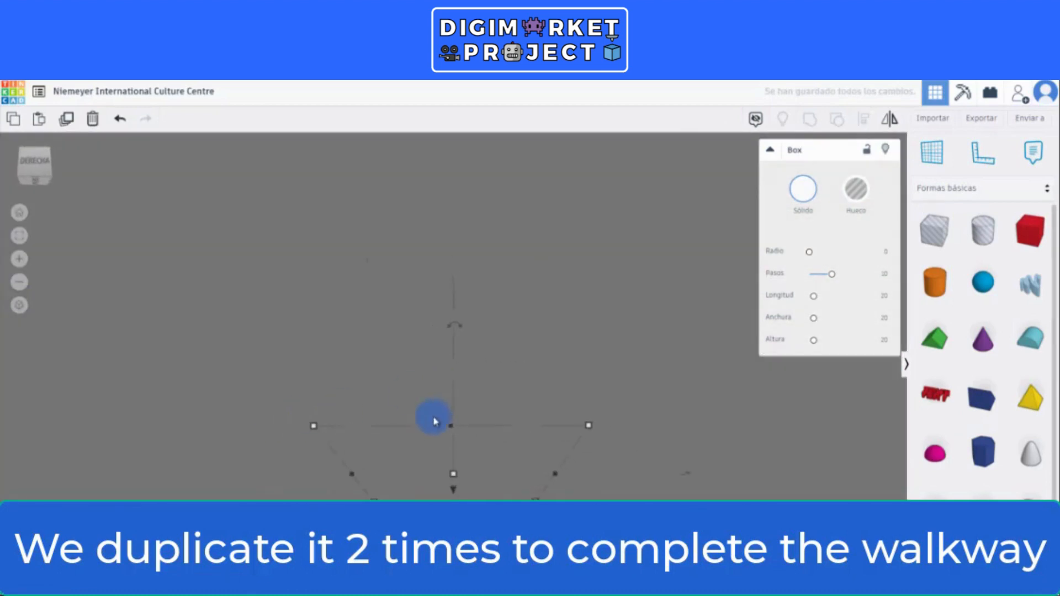
right_click_drag(434, 422, 277, 480)
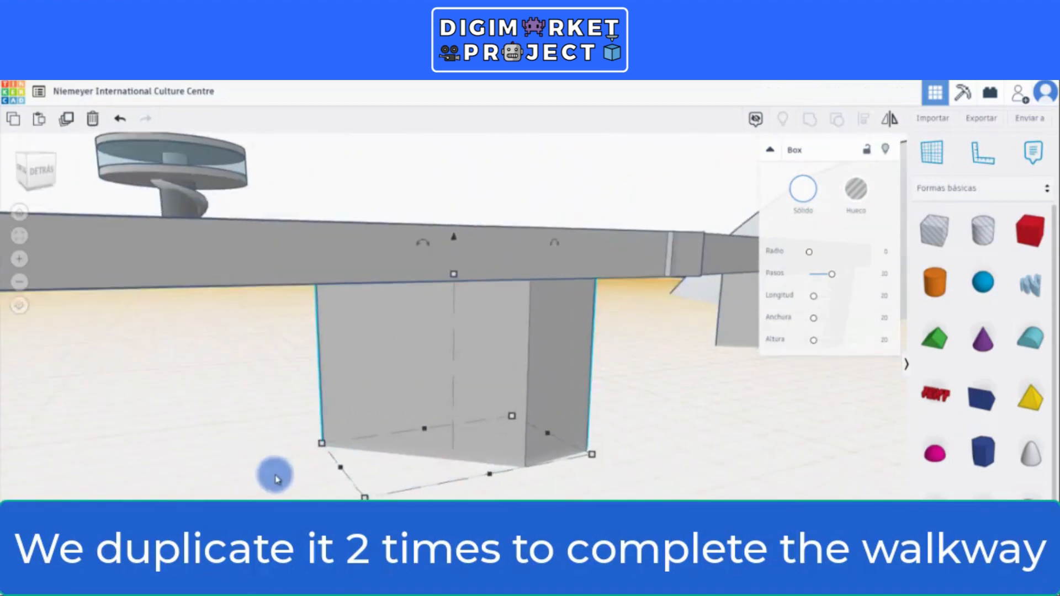
scroll(276, 476, "down", 4)
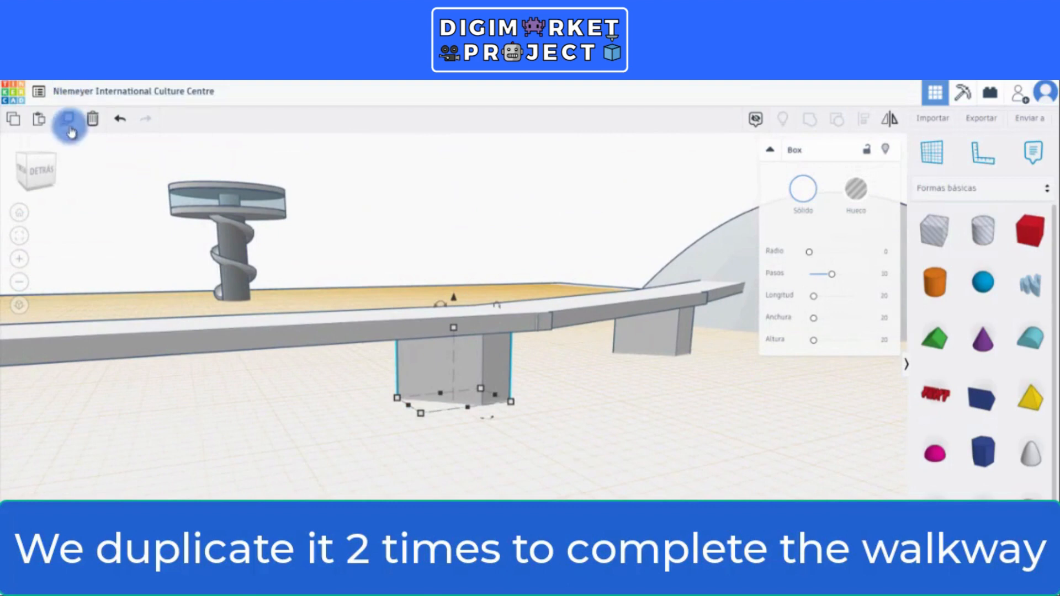
Step: Duplicate the support again and place the copy under the walkway joint nearest the auditorium
left_click(71, 128)
scroll(237, 449, "down", 6)
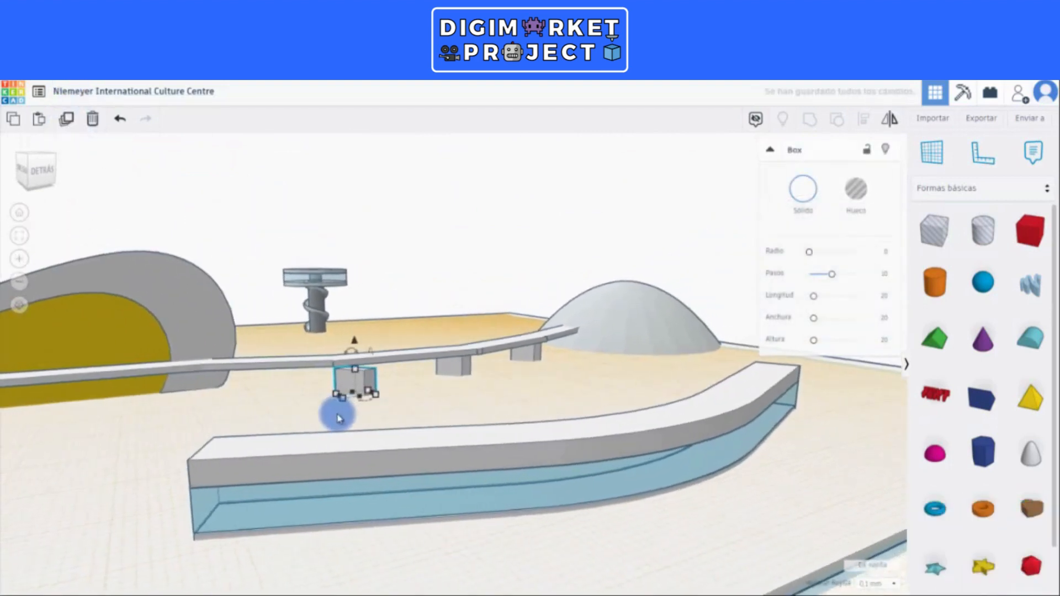
right_click_drag(338, 418, 390, 439)
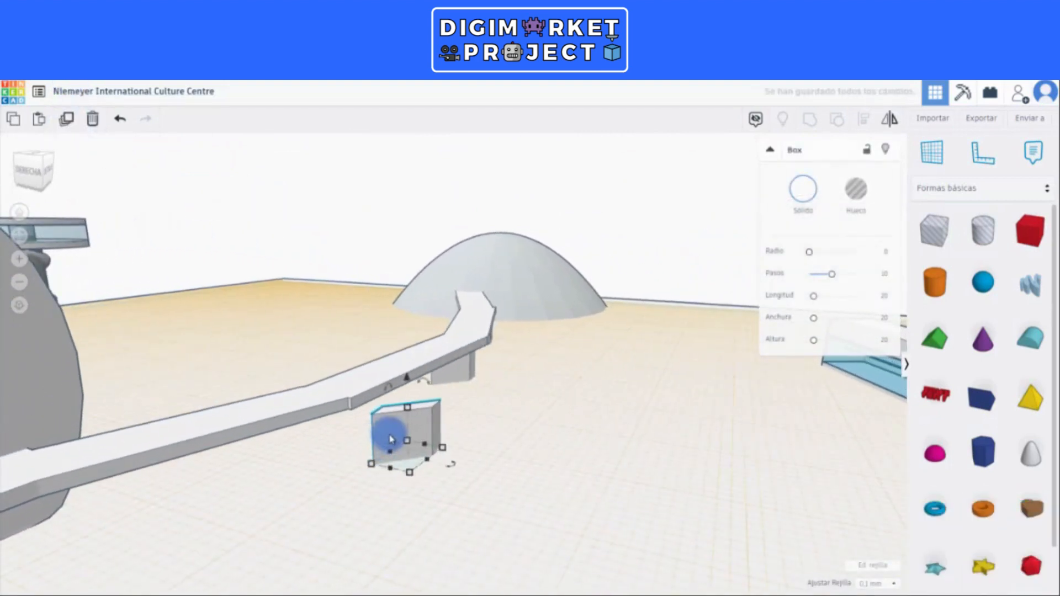
left_click_drag(390, 439, 357, 439)
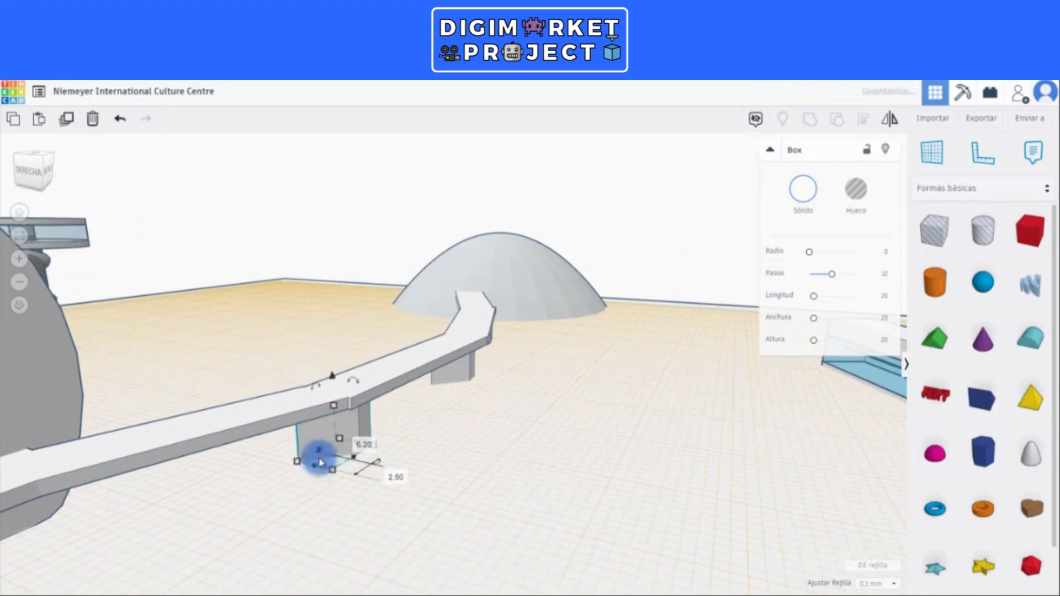
Step: Return to the home view and reset the workplane to the ground beside the base
right_click_drag(319, 463, 356, 469)
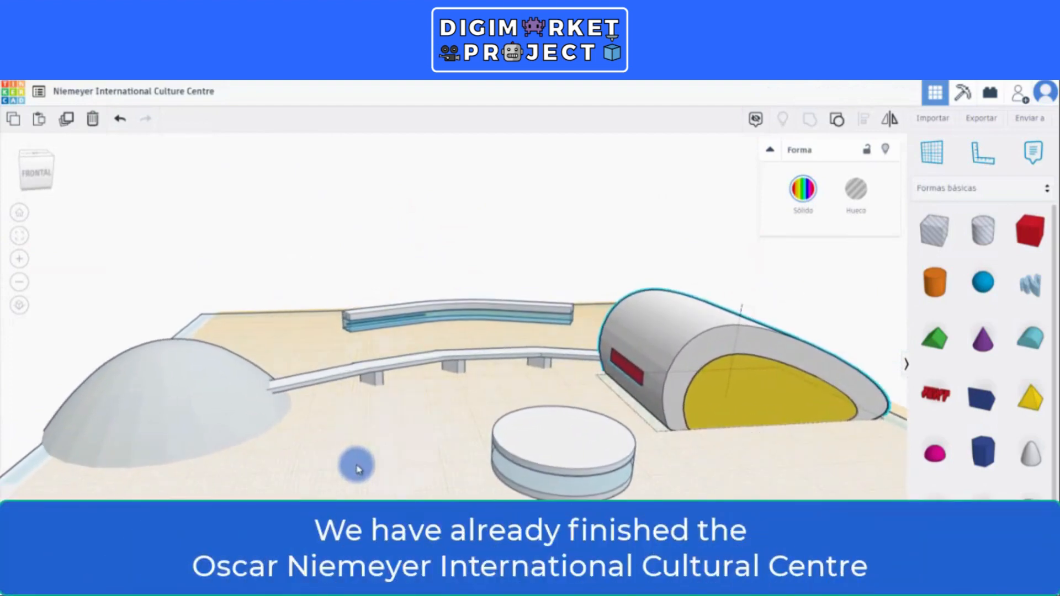
left_click(20, 215)
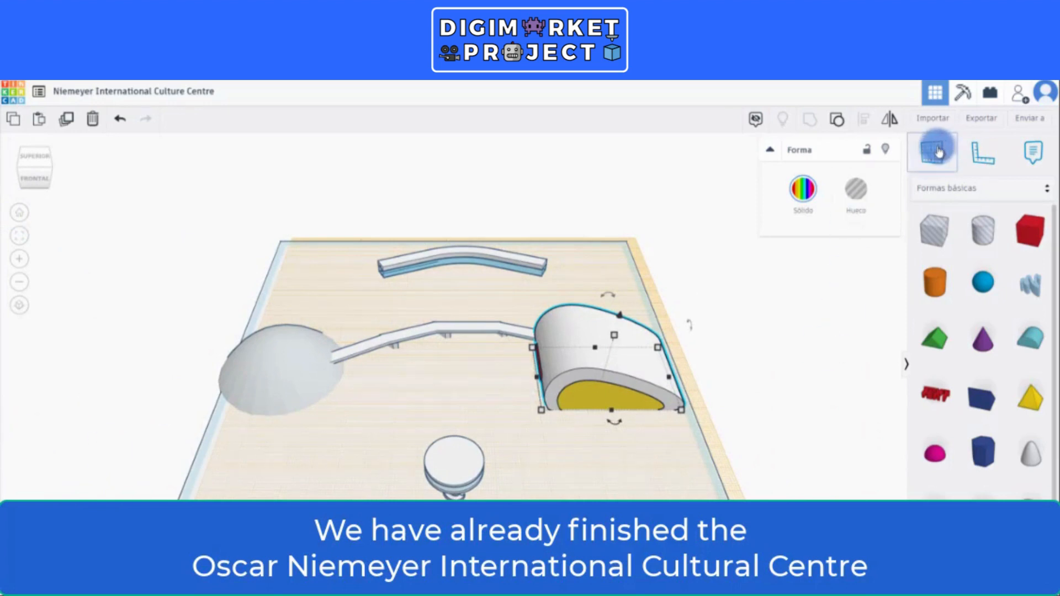
left_click(771, 438)
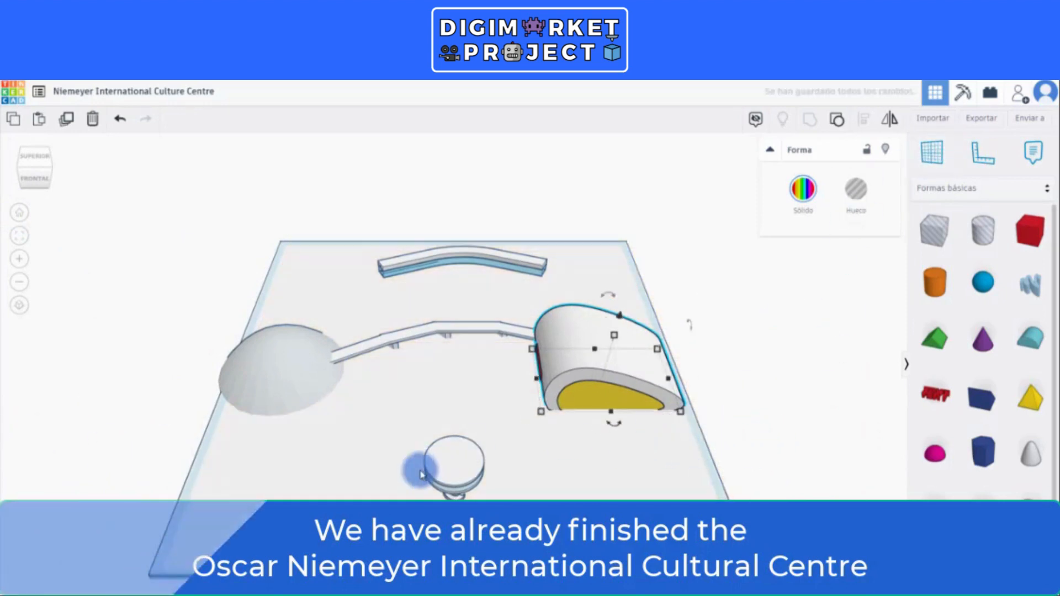